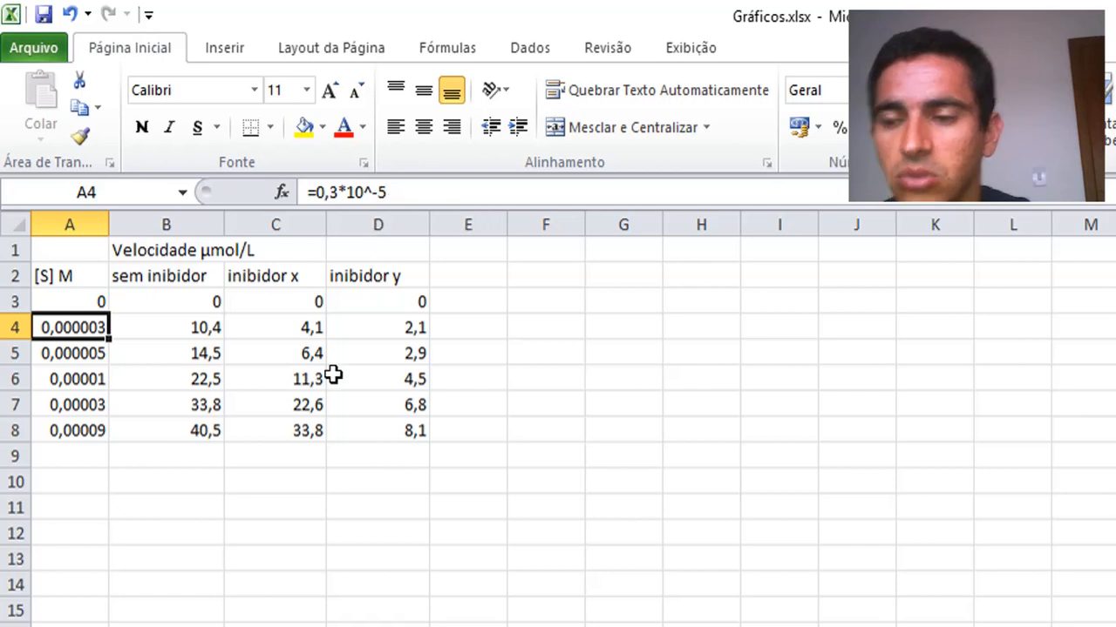
Compare the substrate concentrations and velocities in the worksheet with the table in Estudo dirigido - Enzimas.pdf in Adobe Reader, and review the column headers.
click(92, 353)
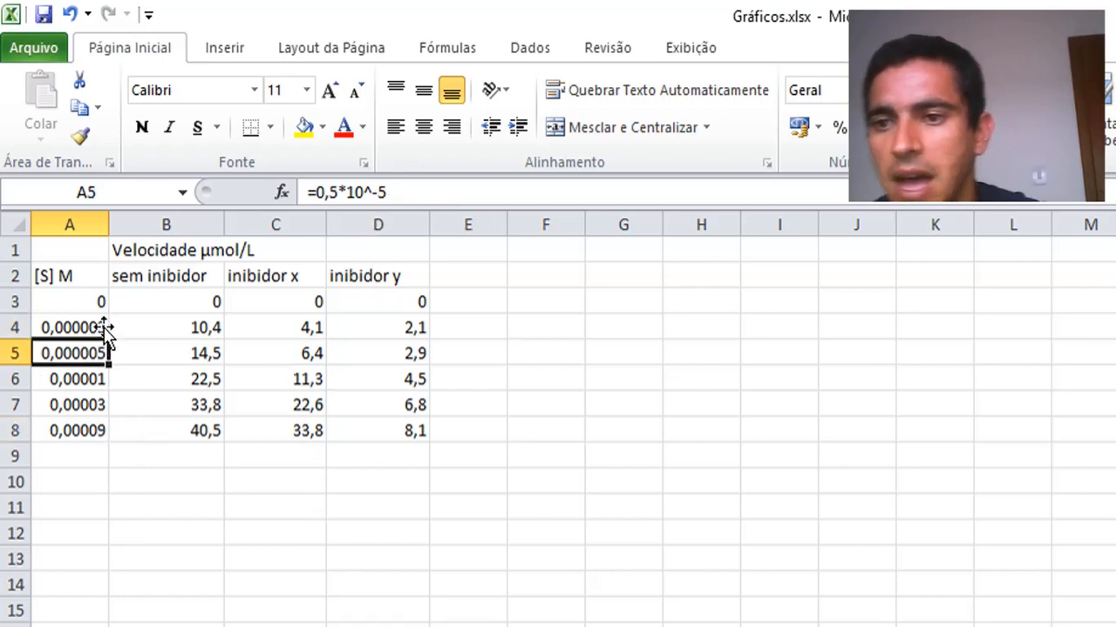
click(75, 300)
click(546, 379)
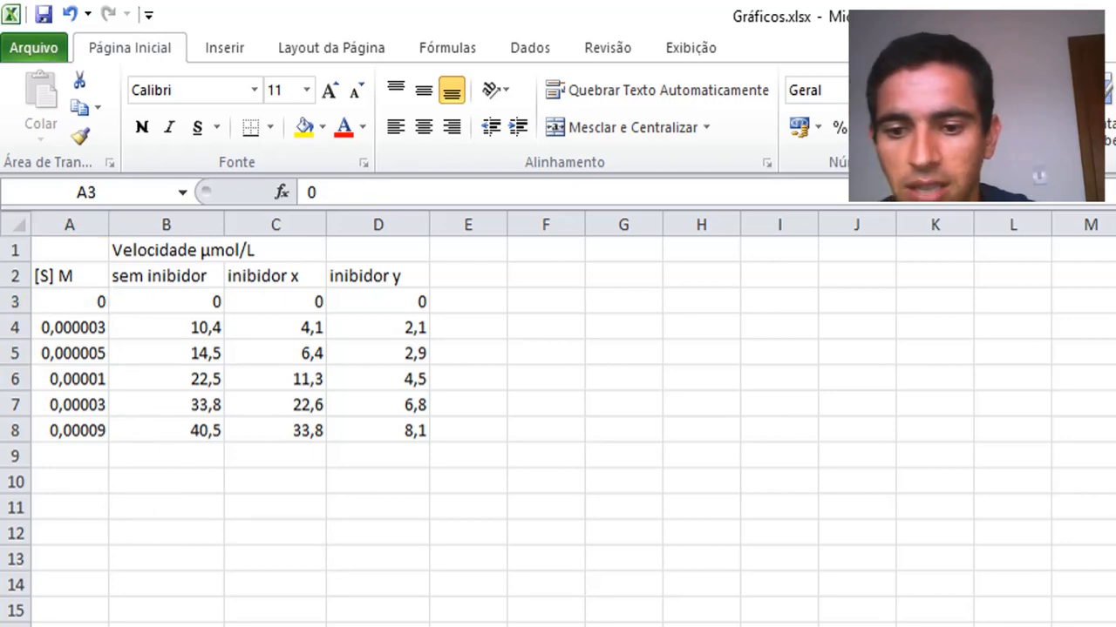
key(alt+Tab)
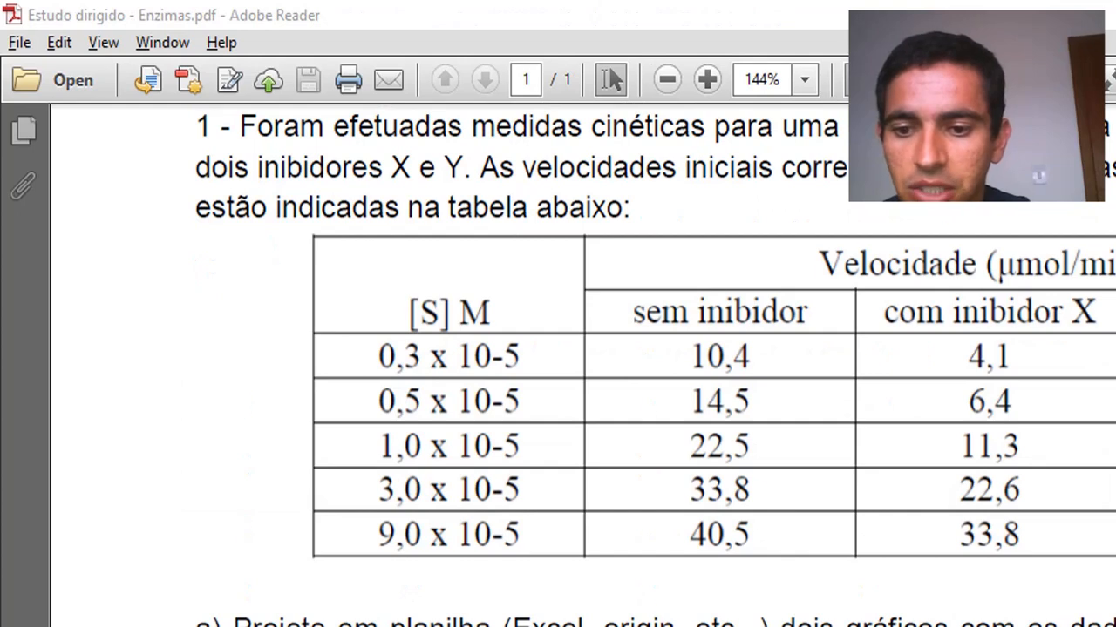
key(alt+Tab)
click(71, 300)
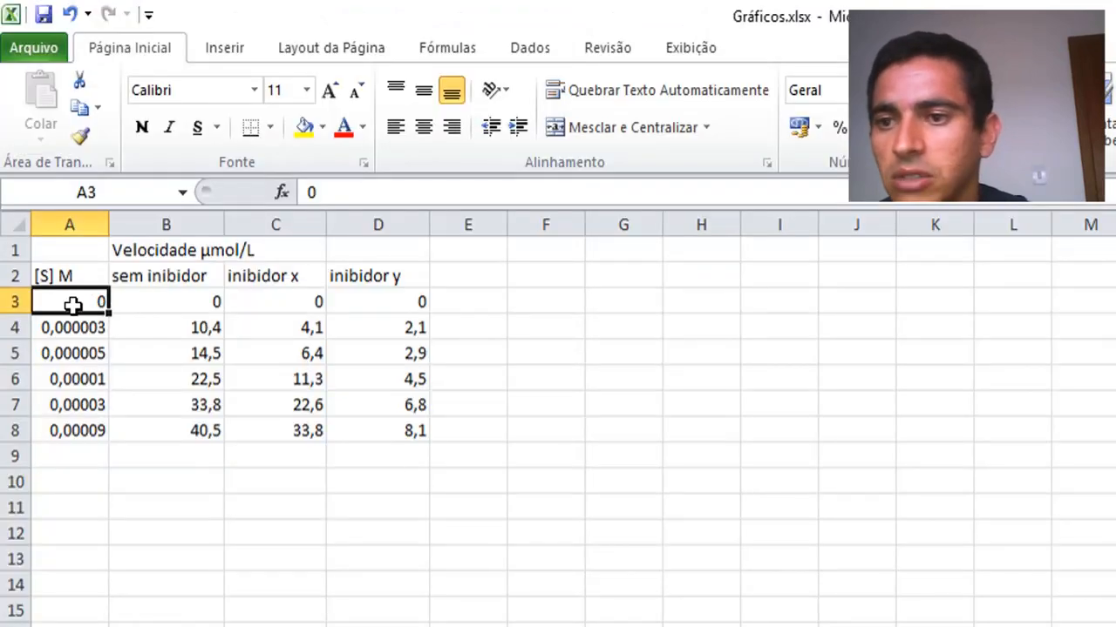
click(127, 614)
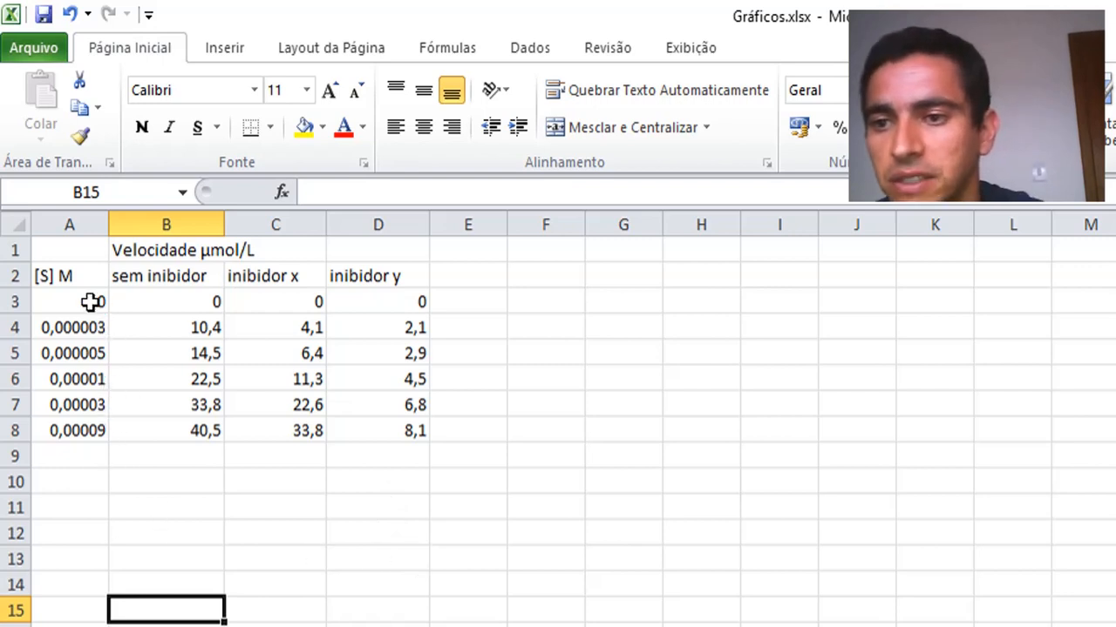
drag(90, 299, 70, 404)
drag(70, 275, 367, 426)
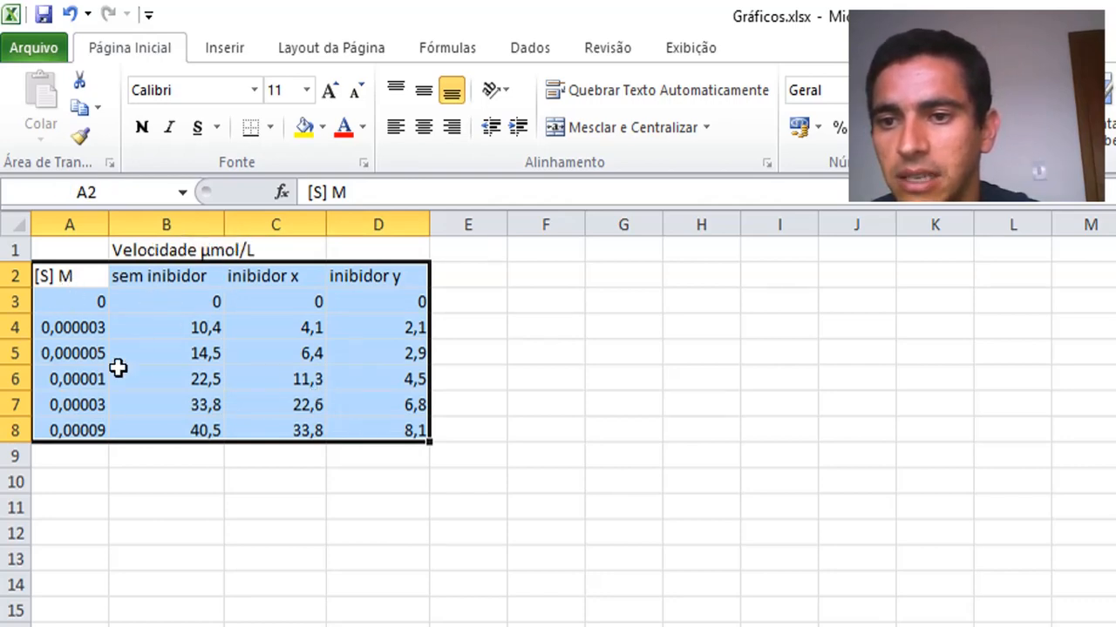
click(84, 276)
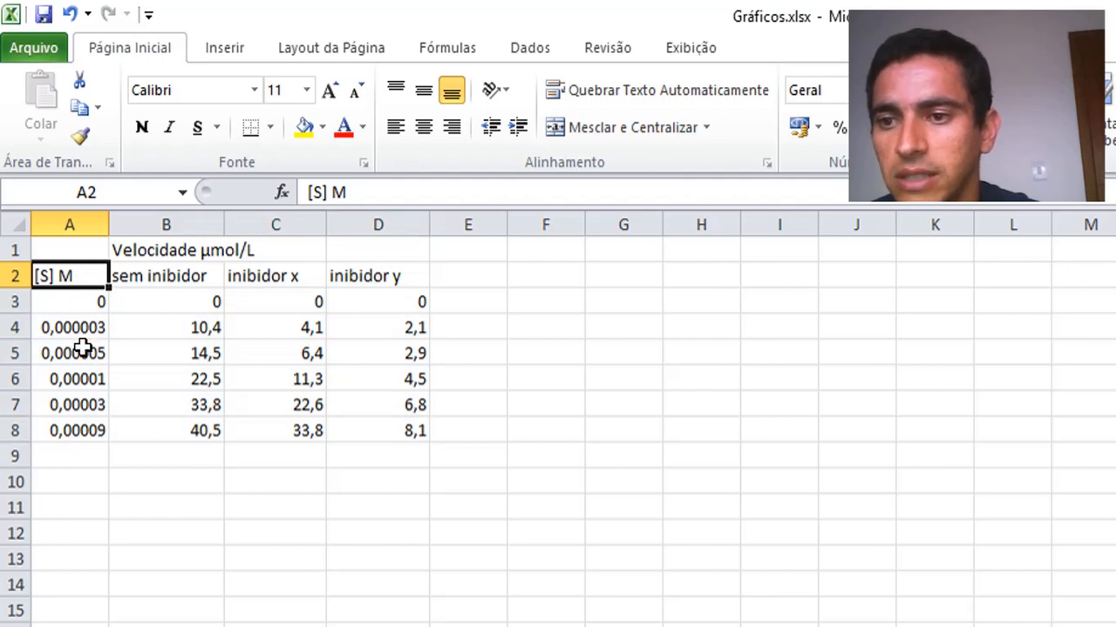
click(138, 272)
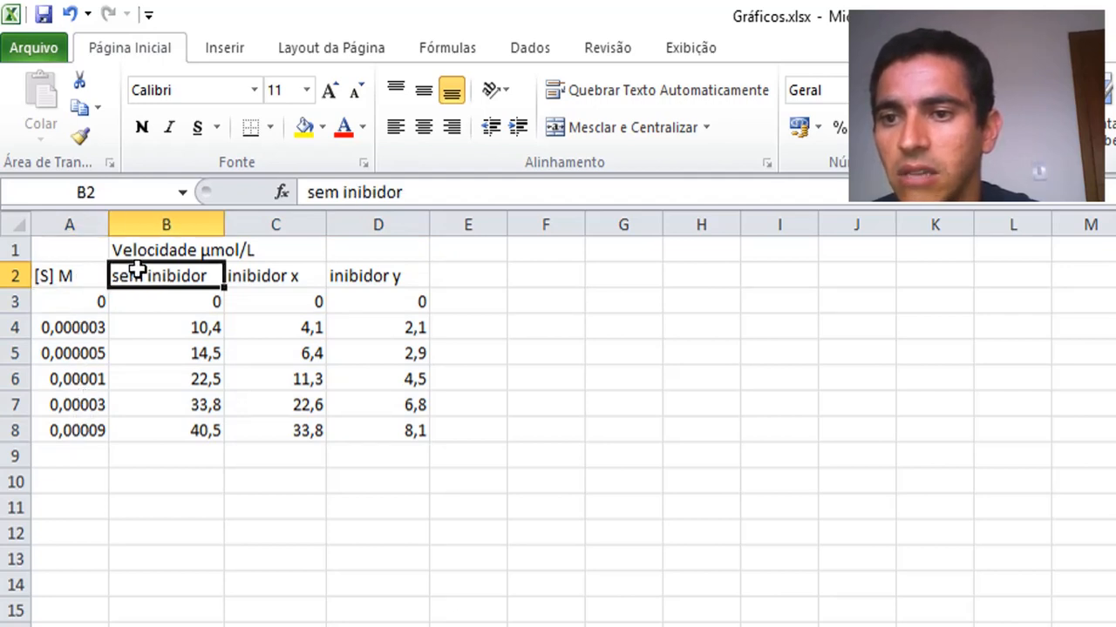
click(268, 275)
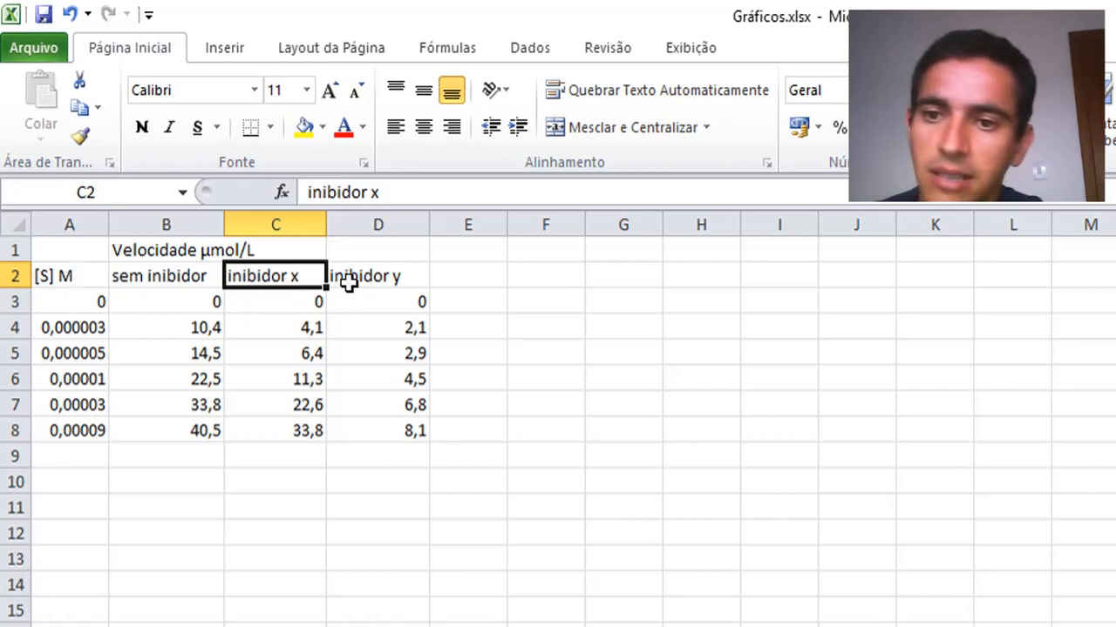
click(136, 361)
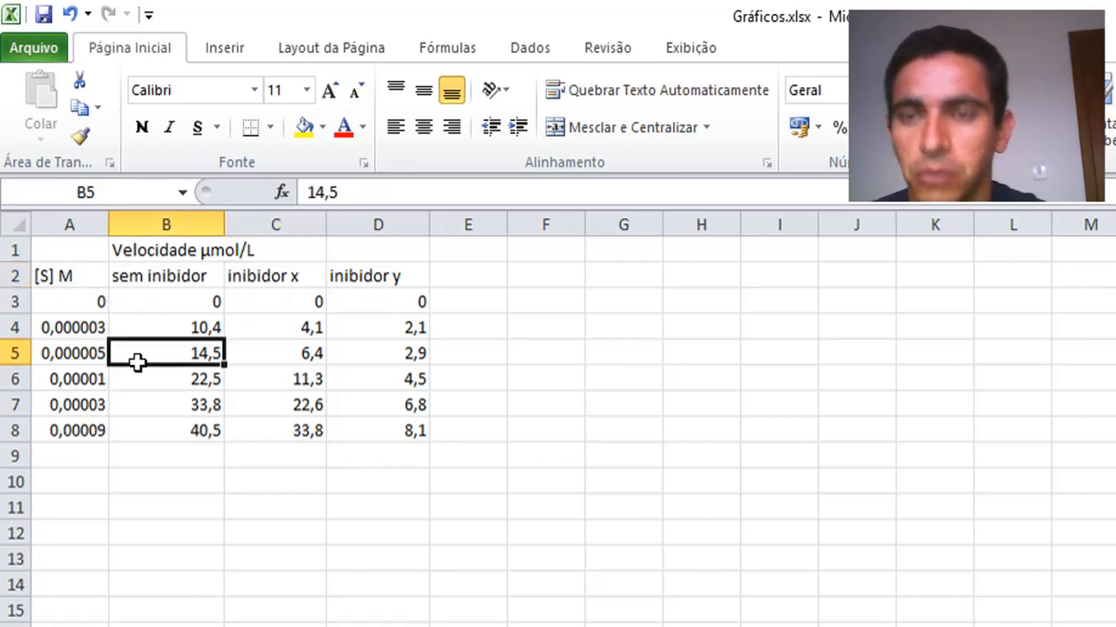
Insert a scatter chart with smooth lines from the data in A2:D8 and position it beside the table.
drag(70, 277, 376, 422)
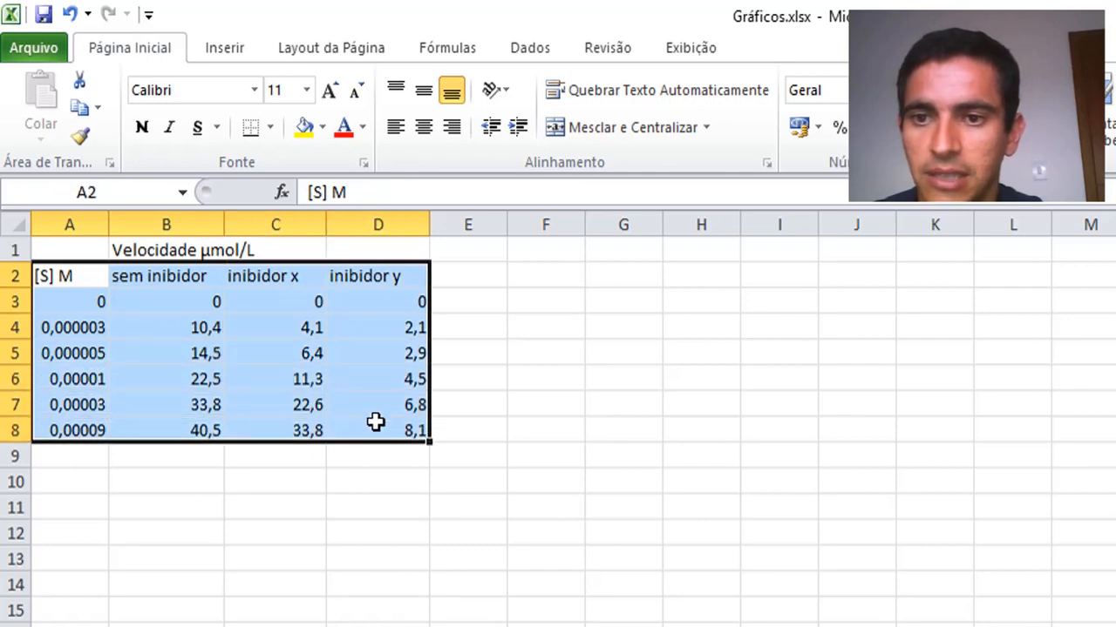
click(229, 49)
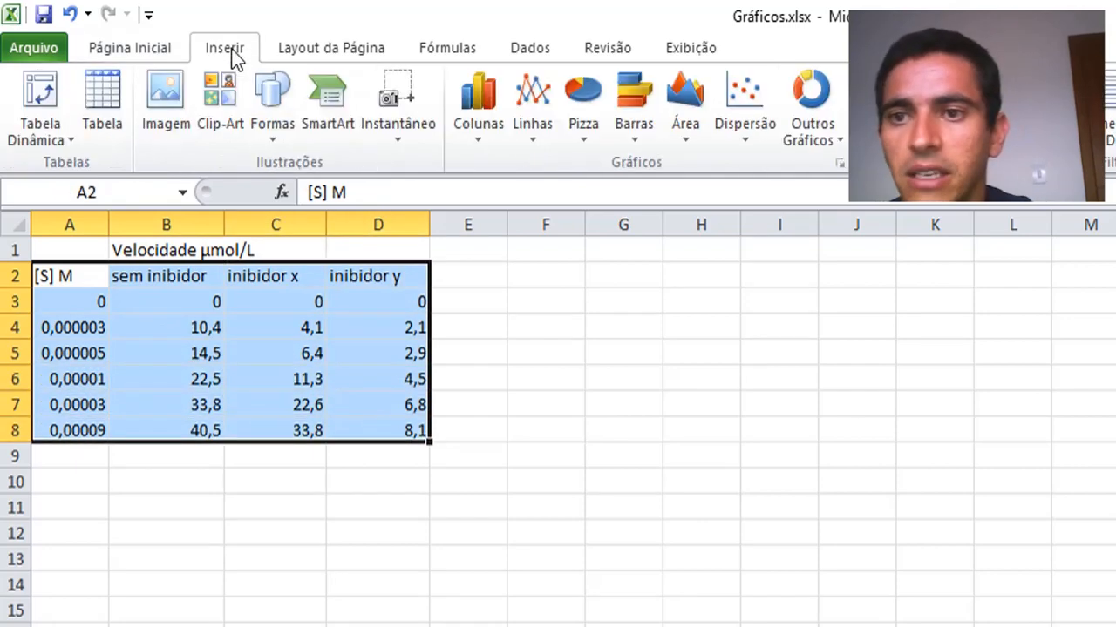
click(746, 120)
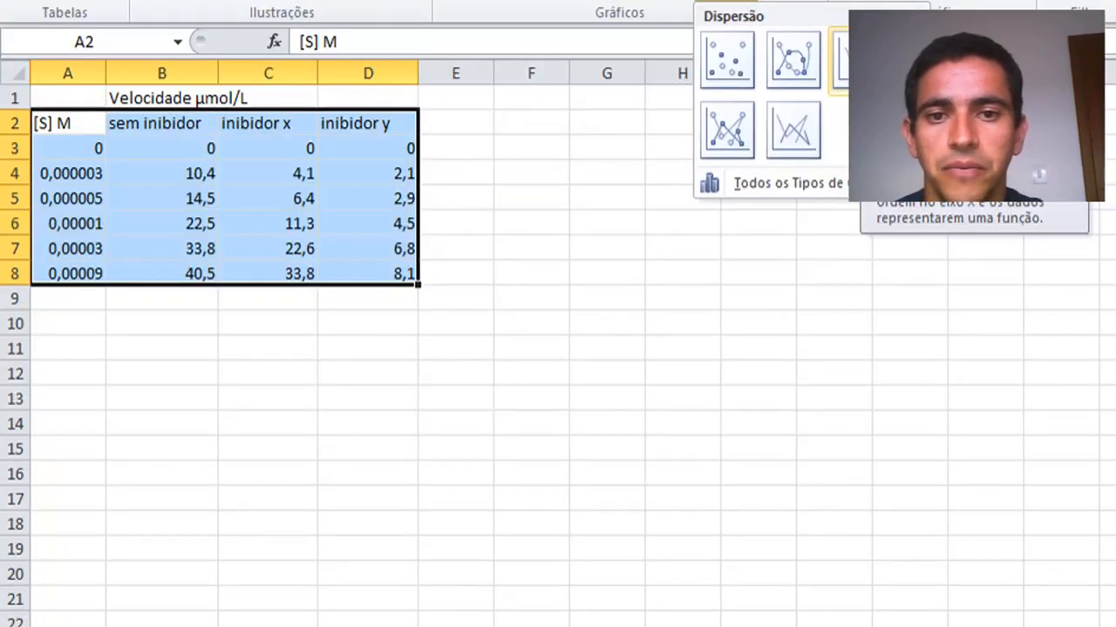
click(882, 220)
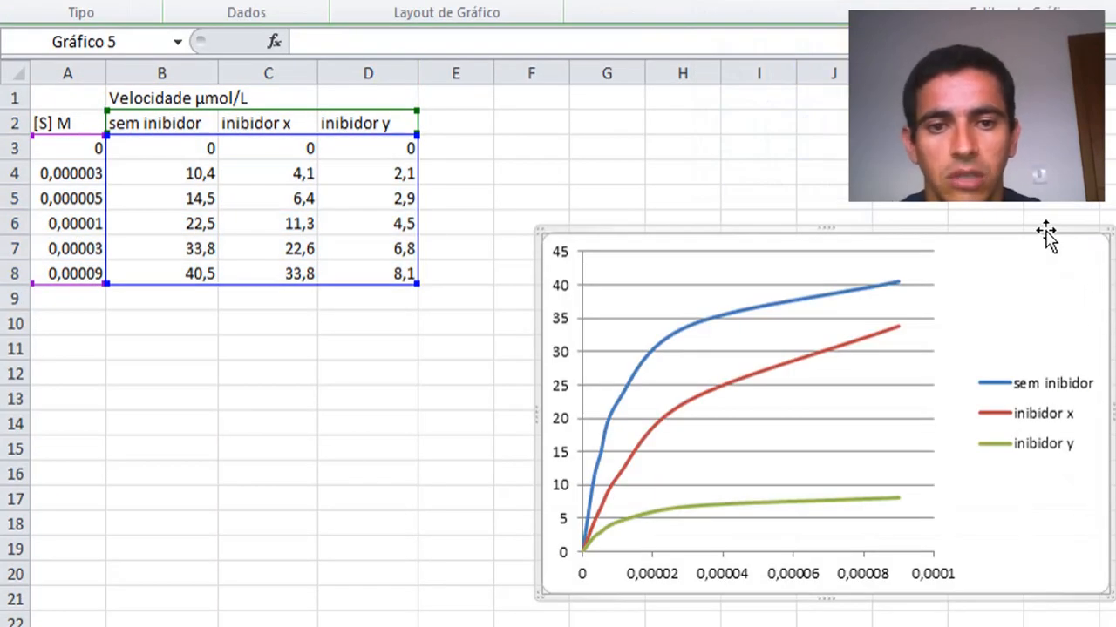
drag(1045, 235, 1037, 136)
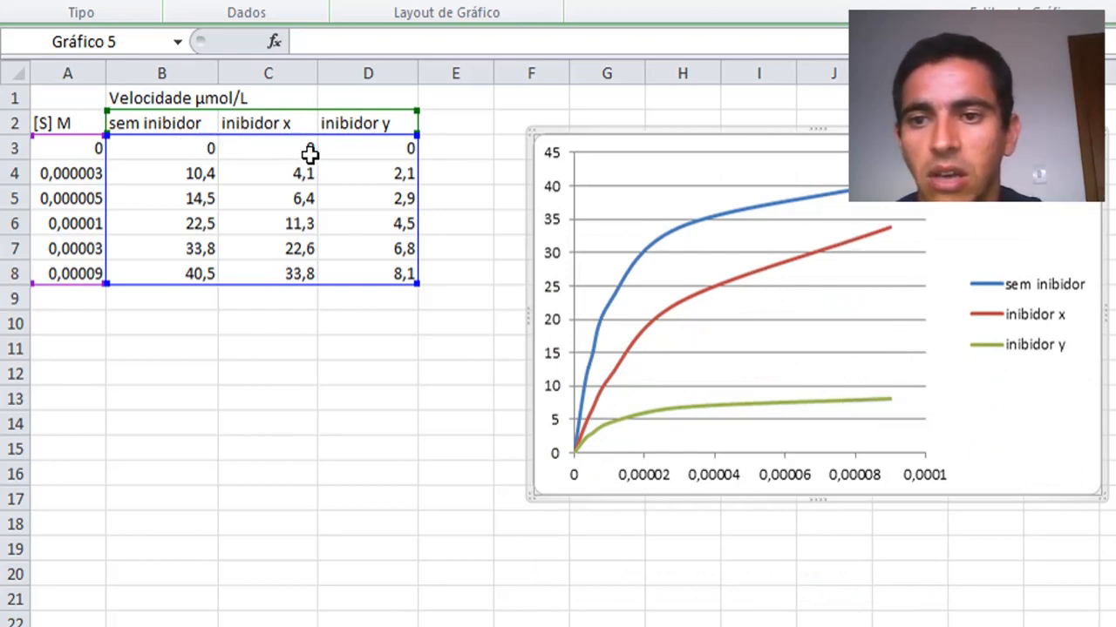
click(1050, 325)
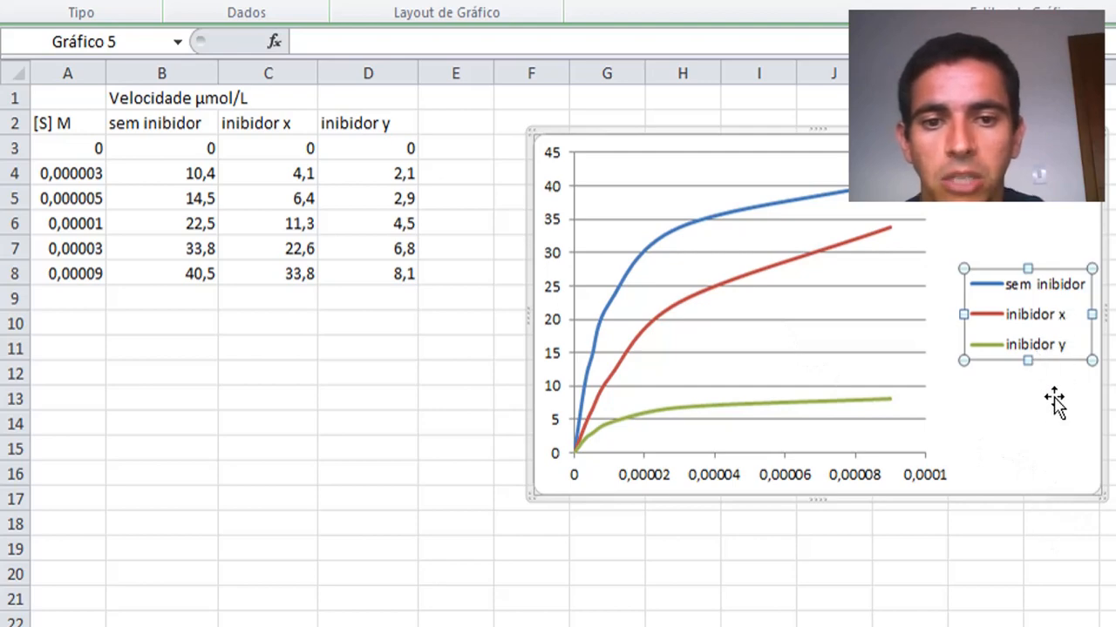
drag(1103, 473, 1107, 557)
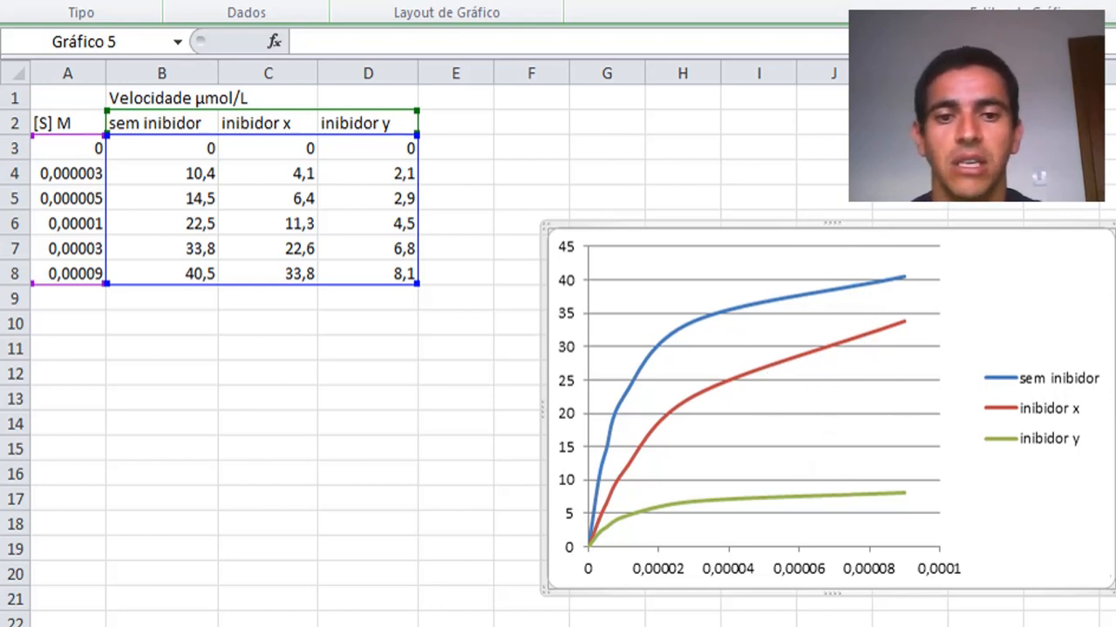
Remove the horizontal gridlines from the scatter chart and shift the chart slightly away from the table.
click(924, 380)
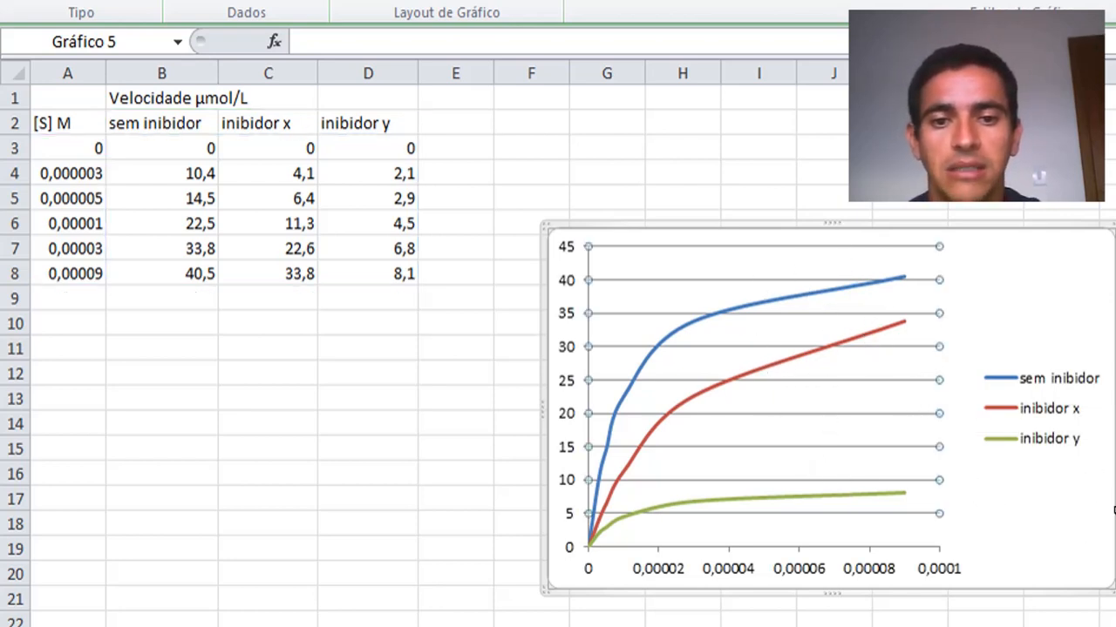
key(Delete)
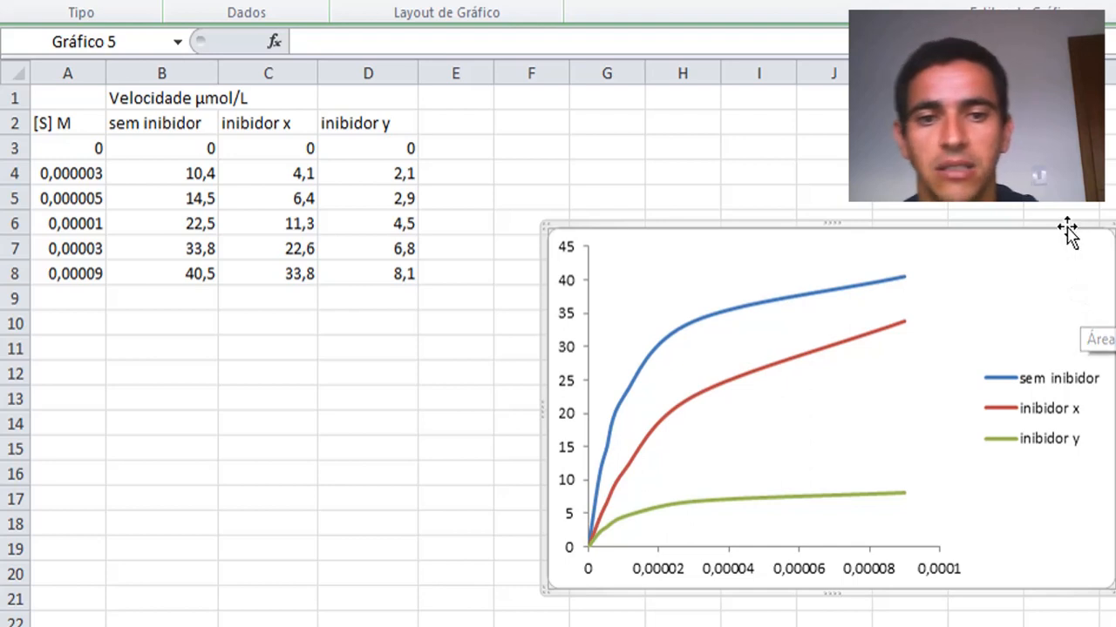
drag(1075, 225, 1105, 242)
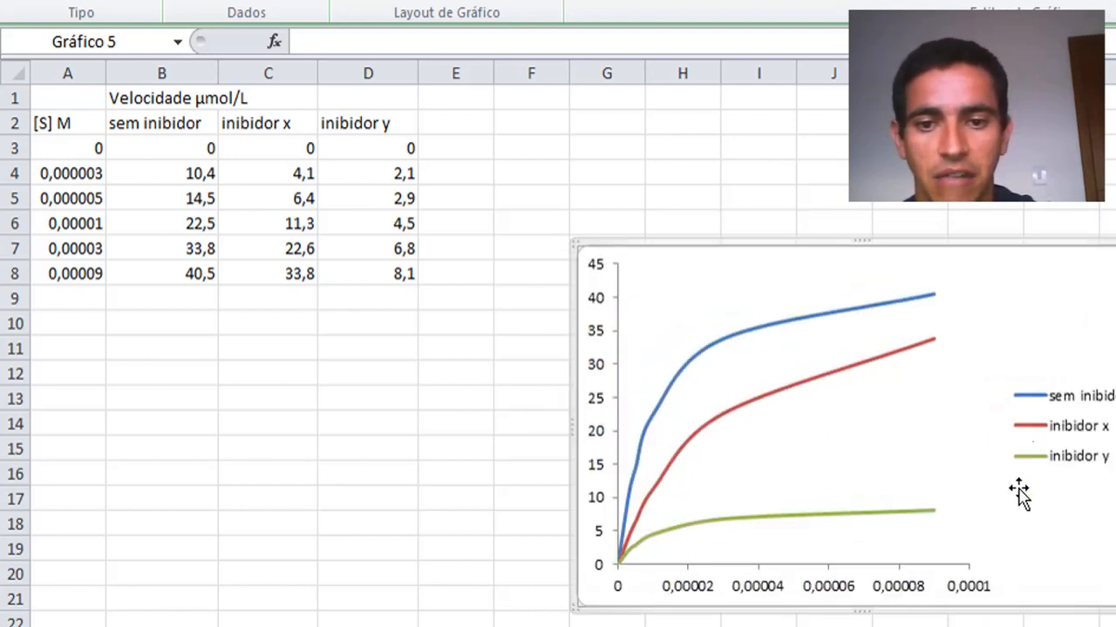
Apply a chart layout with a chart title, axis titles and a legend, and delete its horizontal gridlines.
click(428, 7)
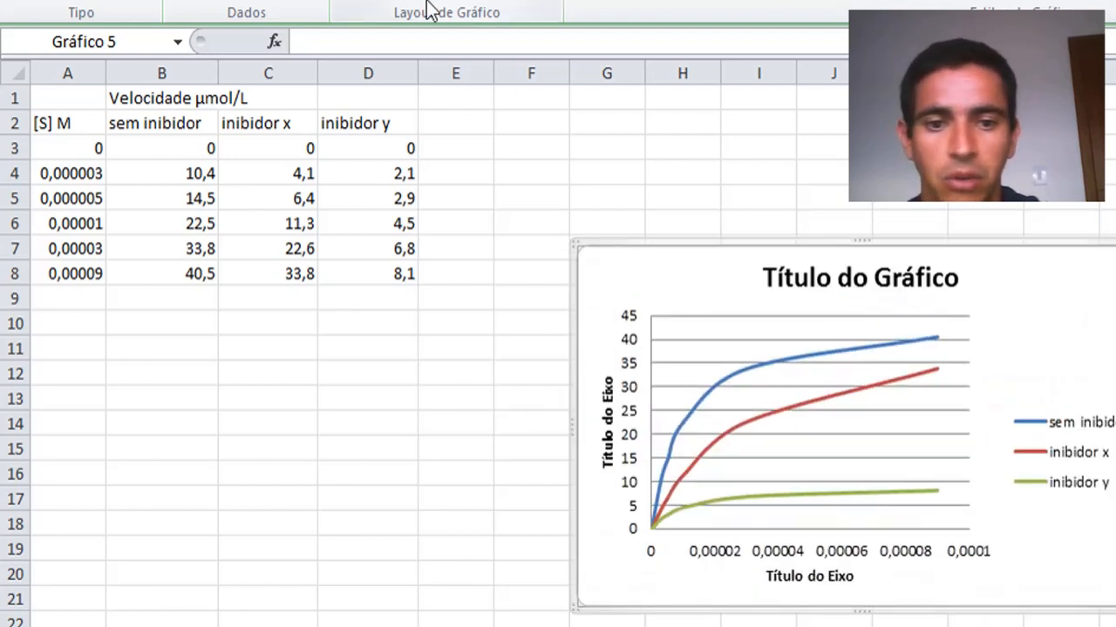
click(935, 410)
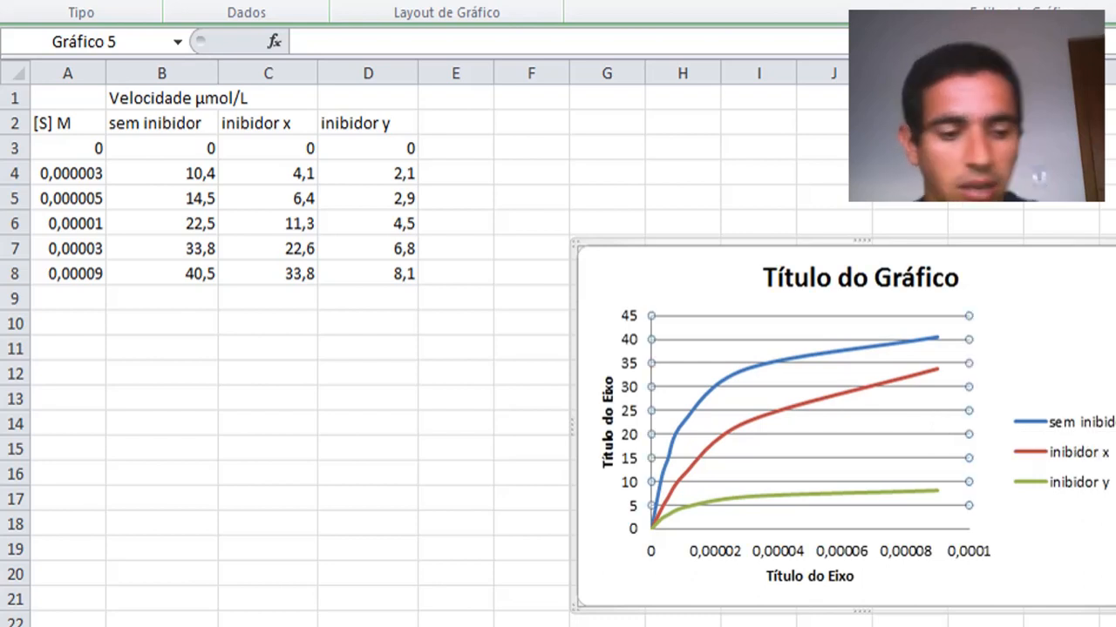
key(Delete)
click(889, 287)
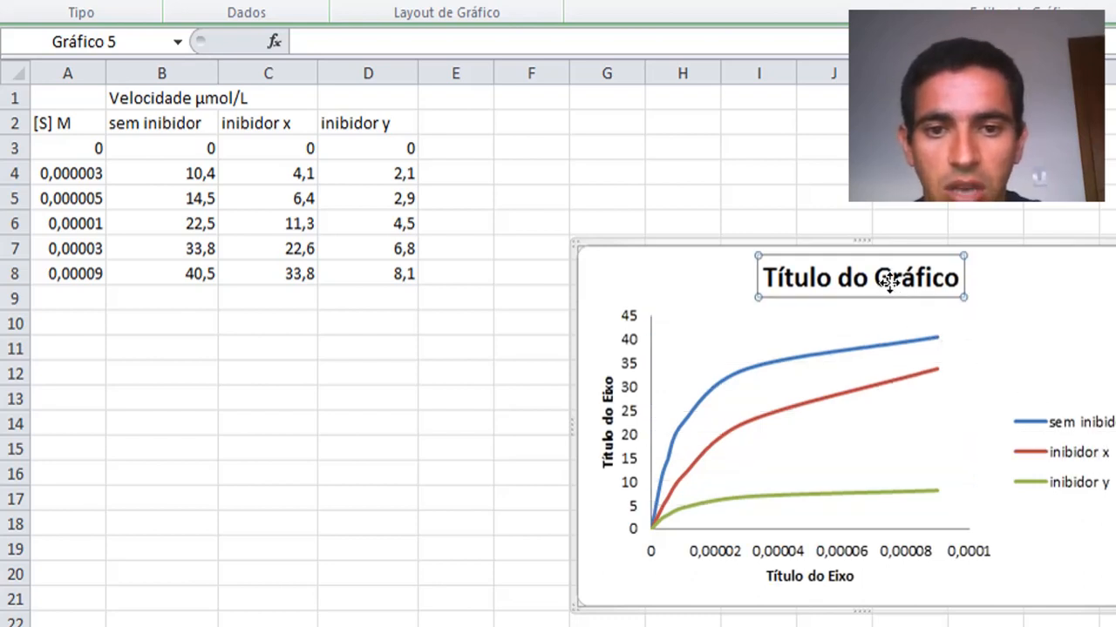
double_click(890, 281)
Set the chart's vertical axis title to "Velocidade umol/L".
click(613, 413)
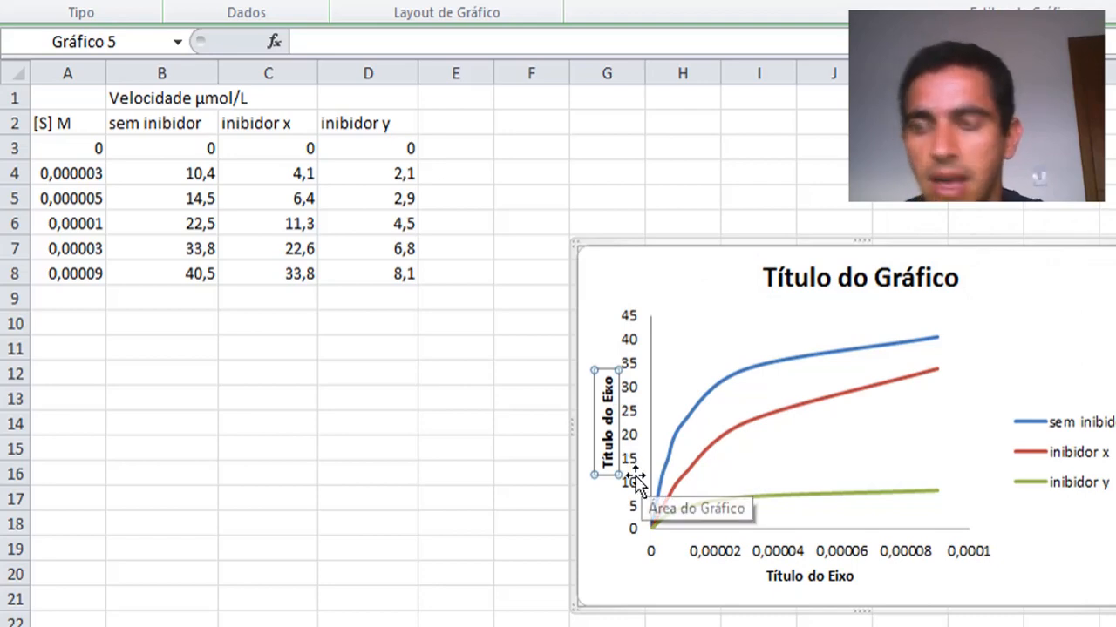
text(Velocidade umol/)
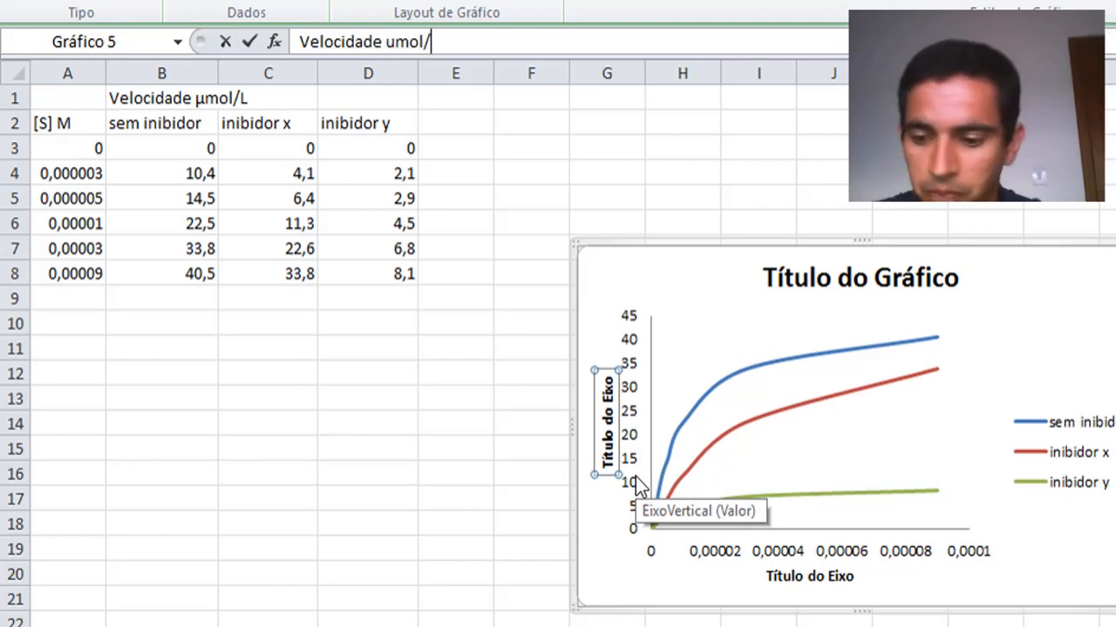
text(L)
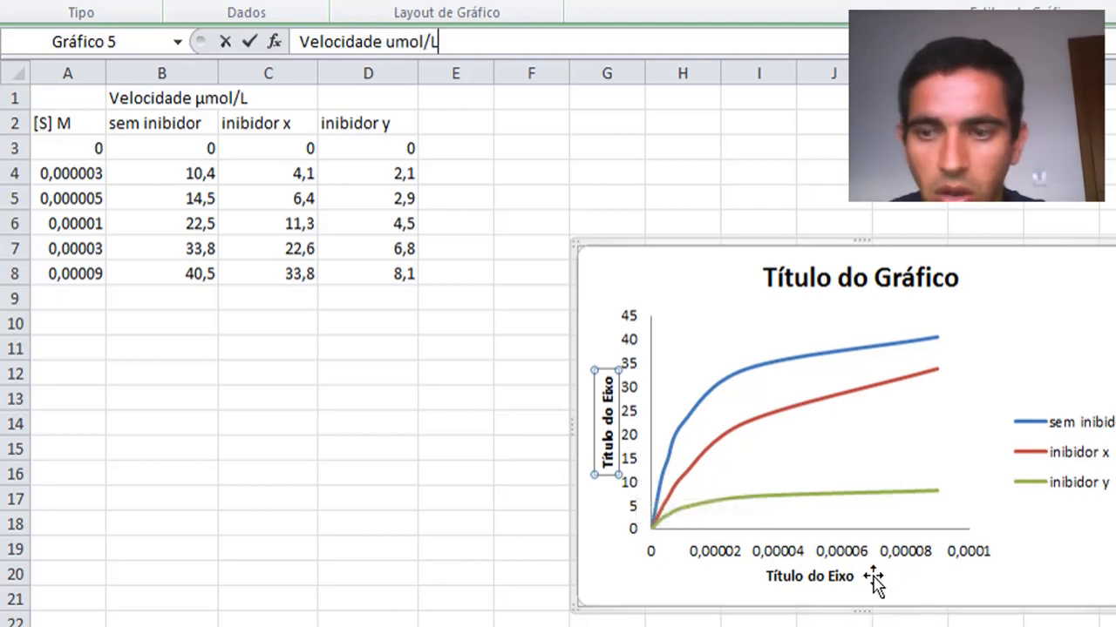
Replace the chart's horizontal axis title with "[S] M".
click(833, 572)
click(837, 577)
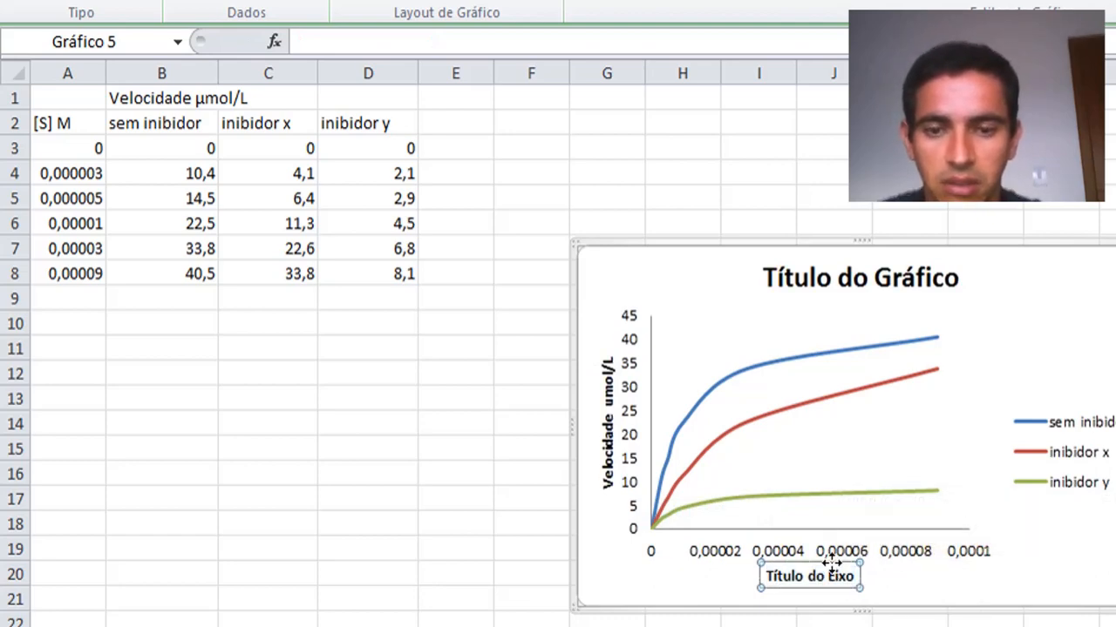
triple_click(808, 576)
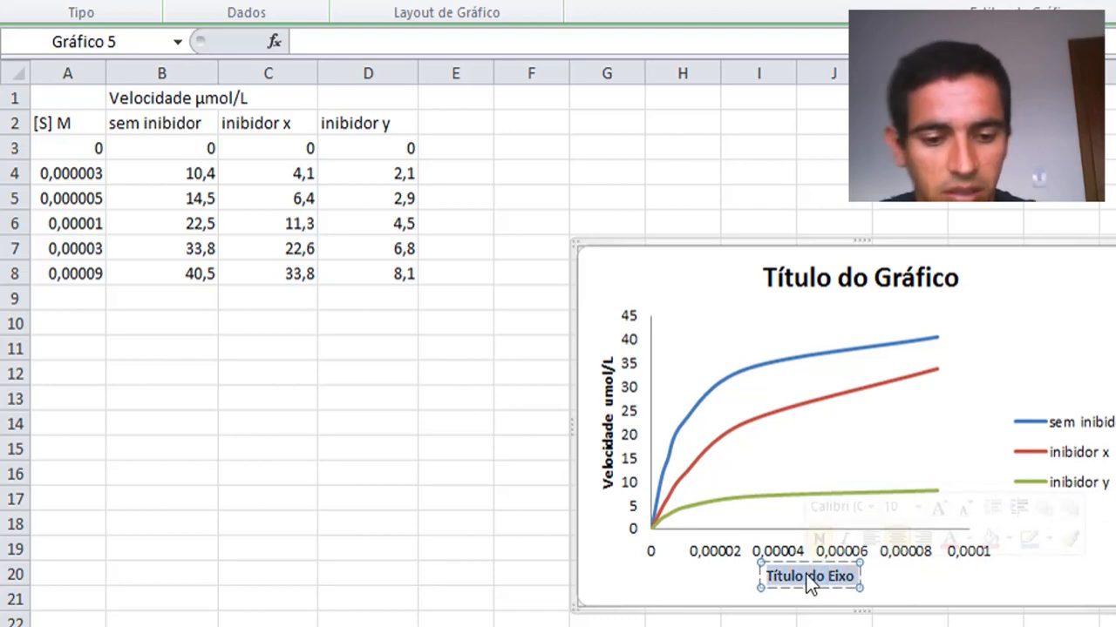
key(BackSpace)
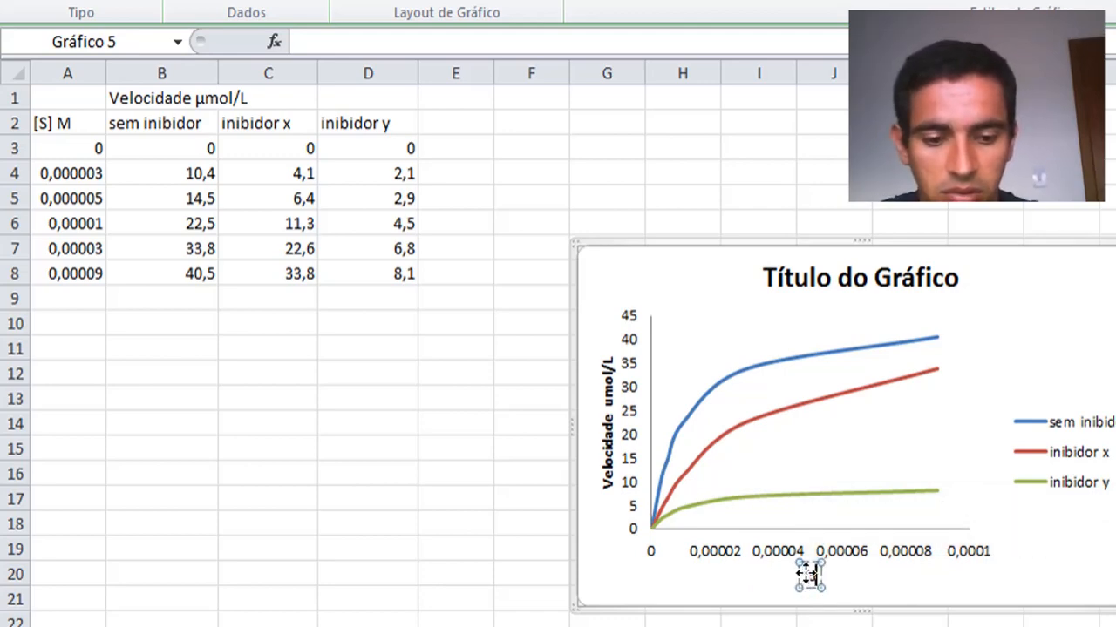
text([S] M)
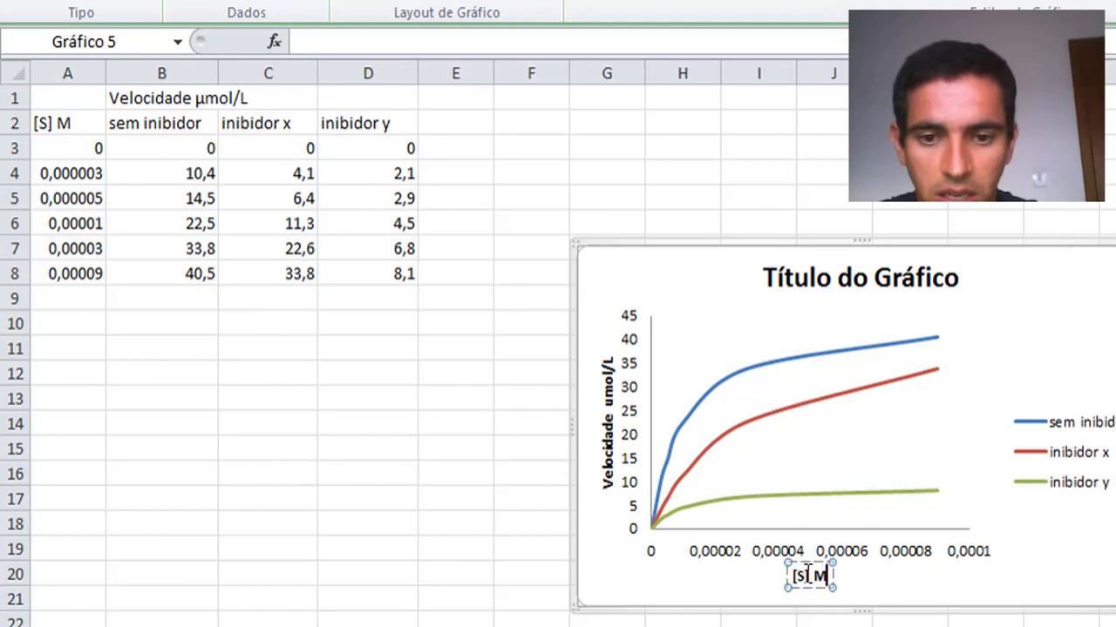
key(Escape)
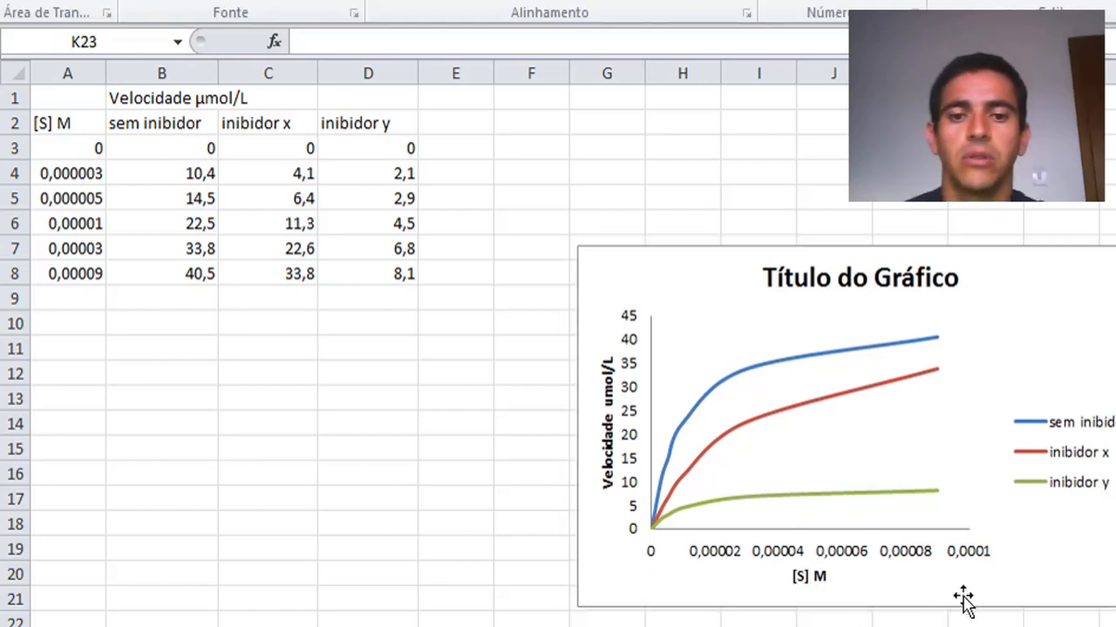
Move the chart up to the first worksheet rows, starting at column H, and leave it selected.
click(1001, 600)
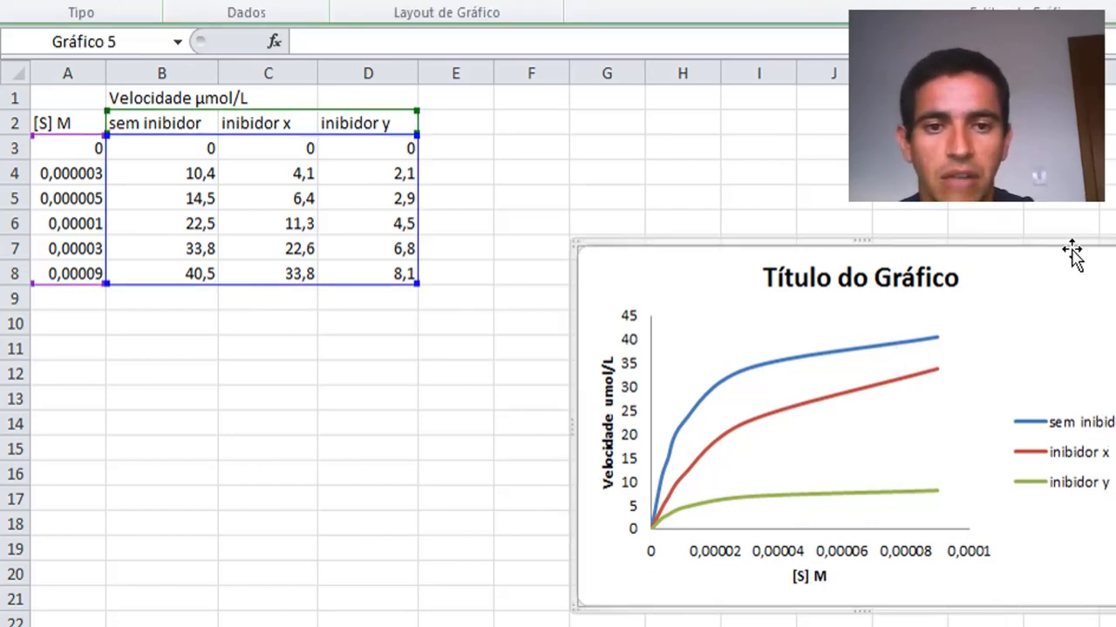
drag(1070, 253, 1115, 107)
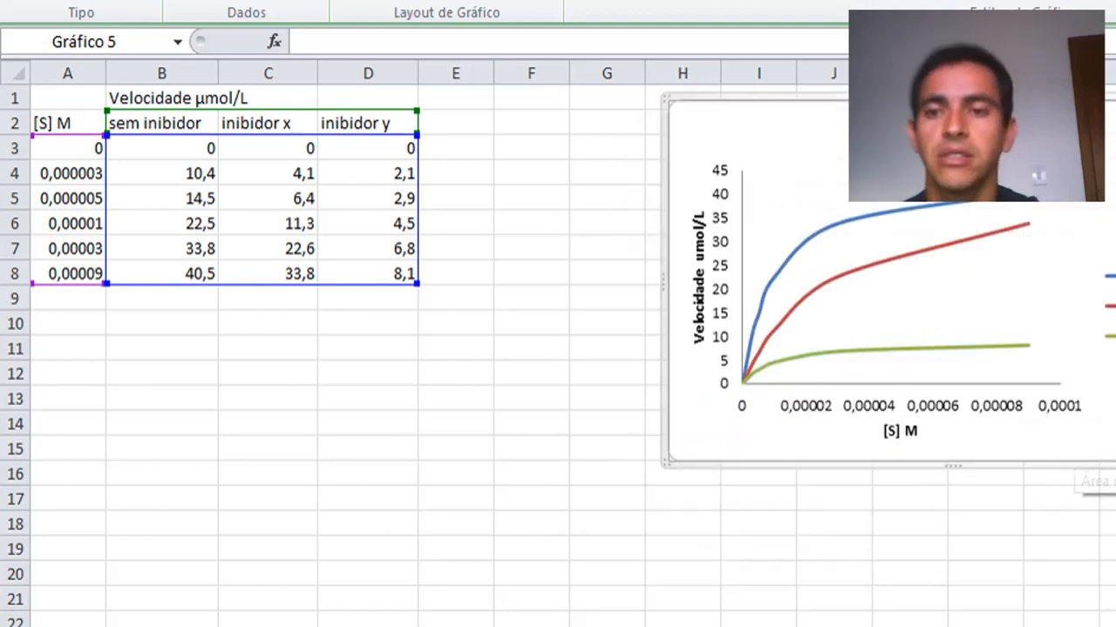
click(1048, 539)
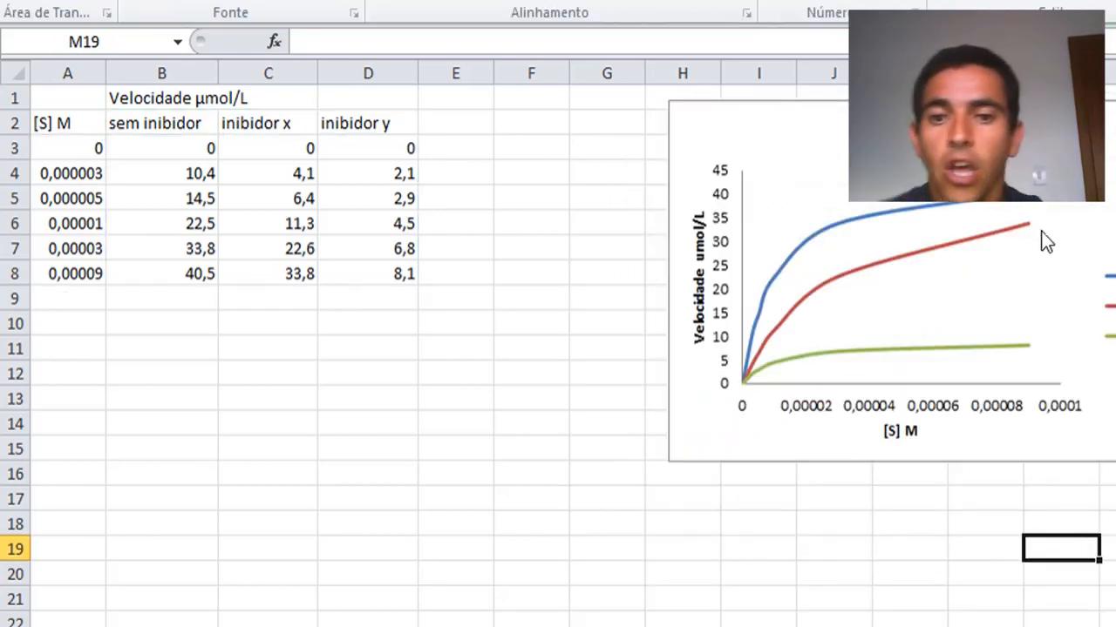
click(1100, 166)
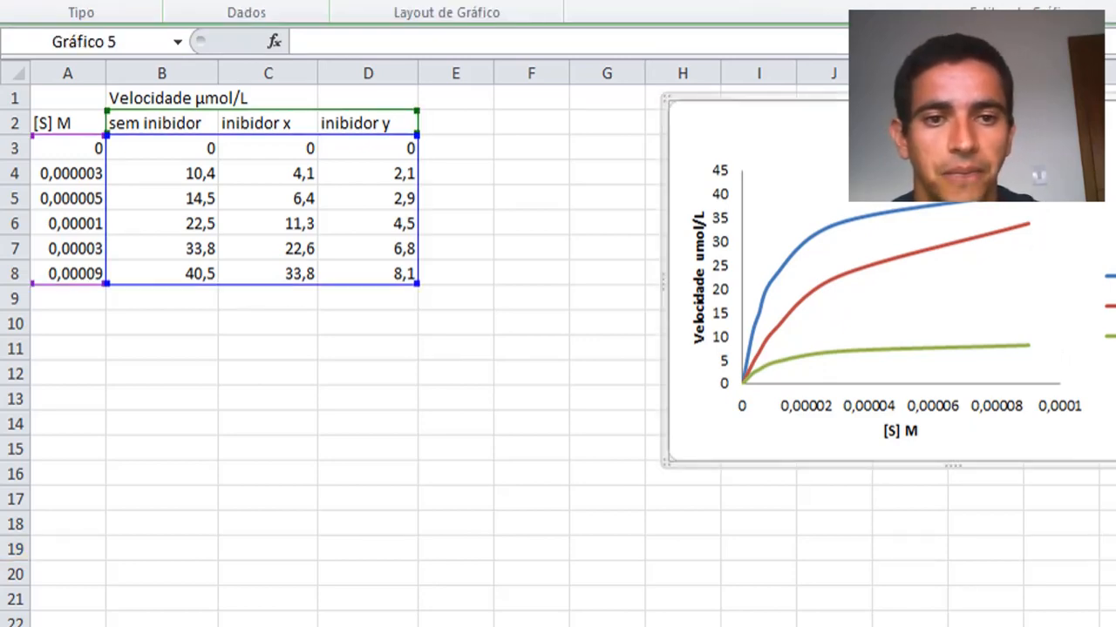
Move the chart across the worksheet to start at about column K, leaving columns E to H free, and deselect it.
drag(1032, 157, 1097, 166)
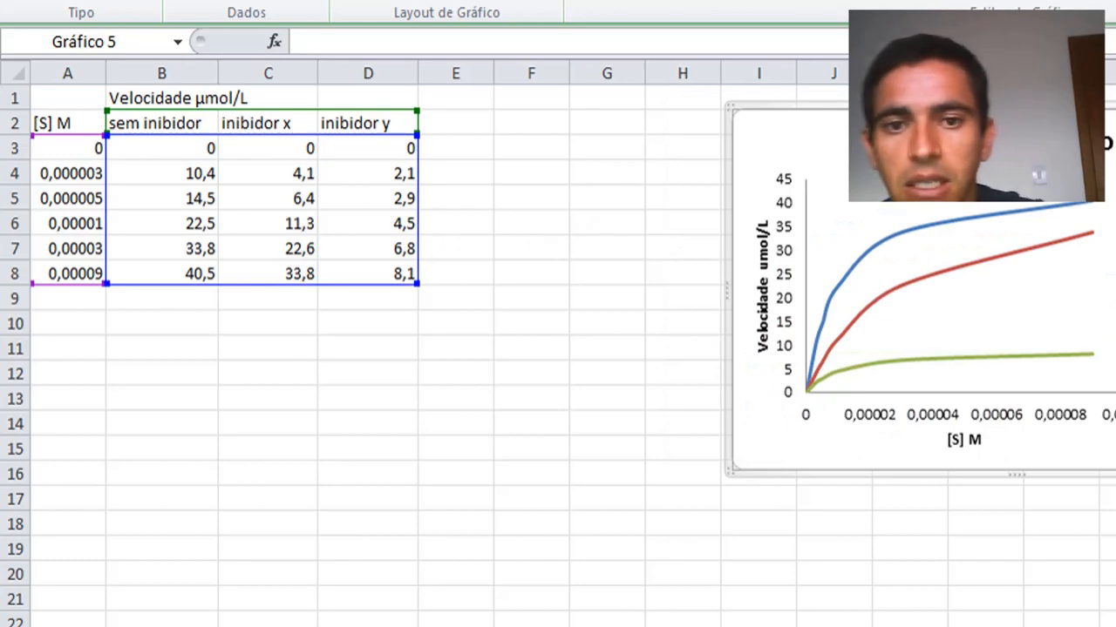
drag(906, 148, 1067, 148)
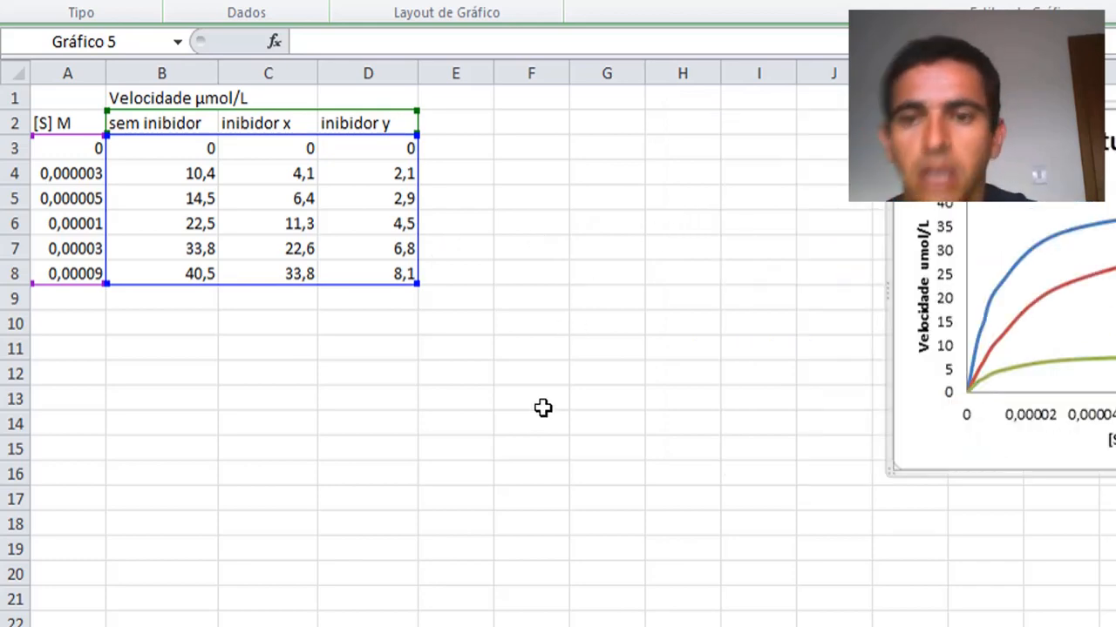
click(509, 251)
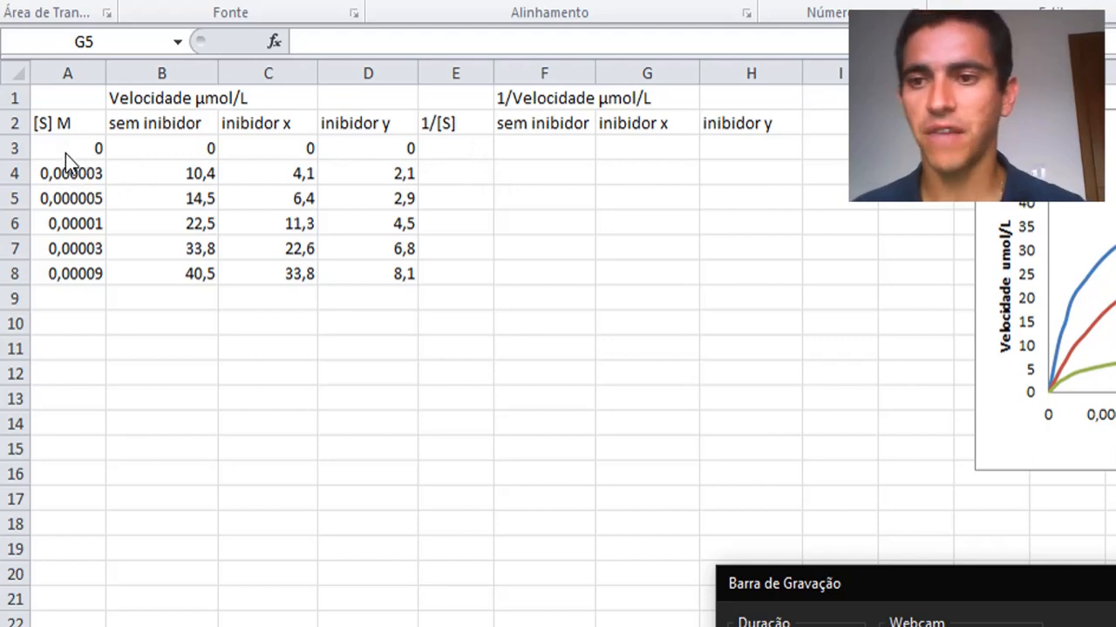
Enter =1/A3 in cell E3 under the 1/[S] heading and fill the formula down to E8.
click(442, 149)
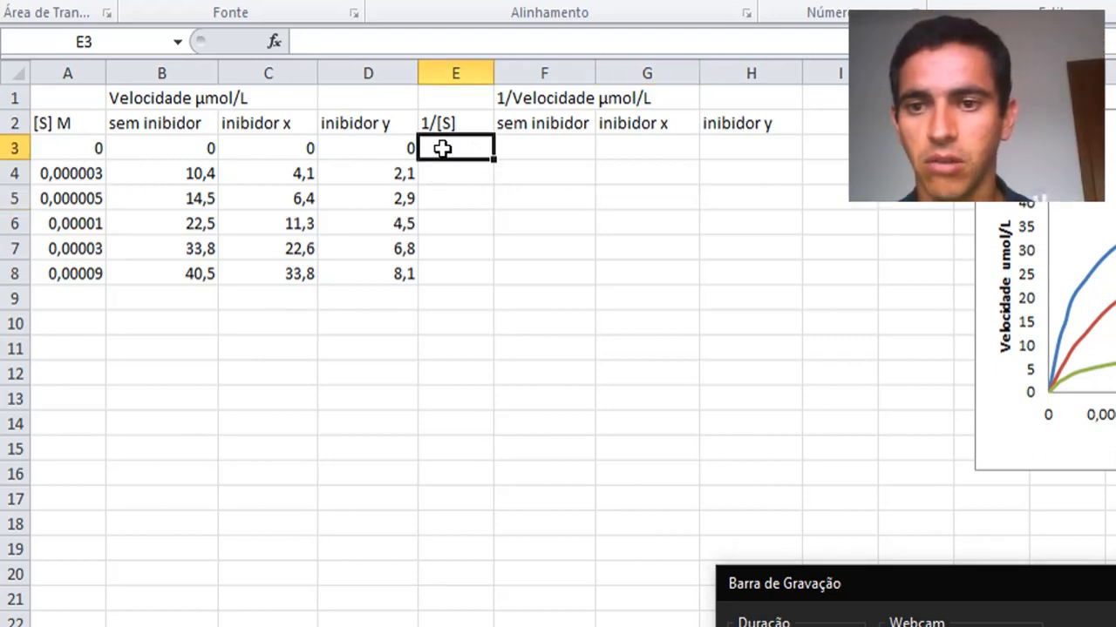
text(=1/)
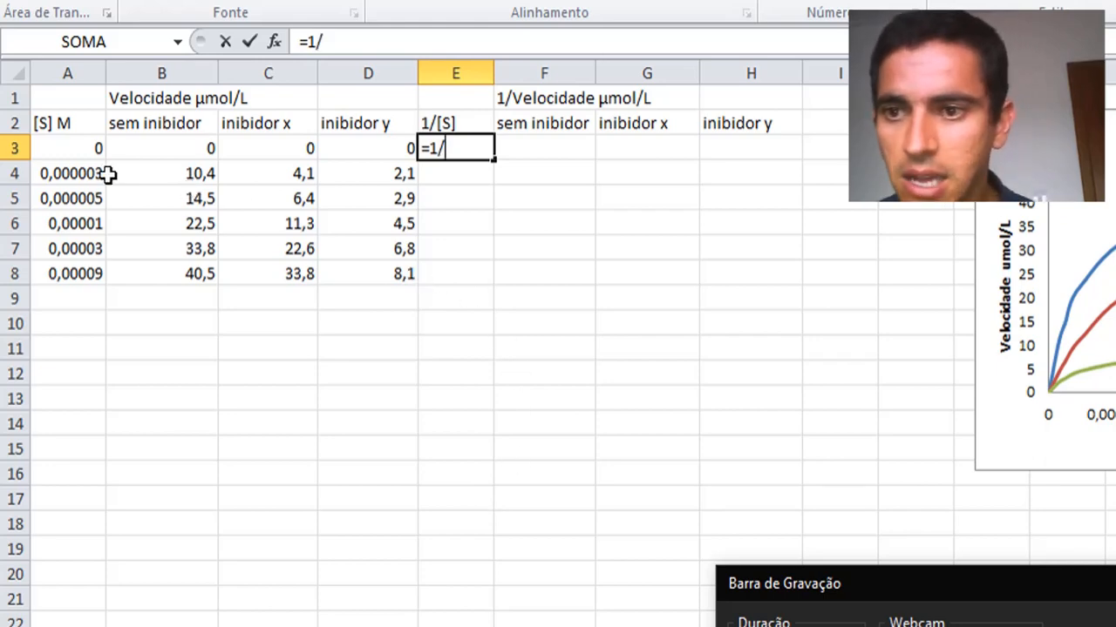
click(87, 148)
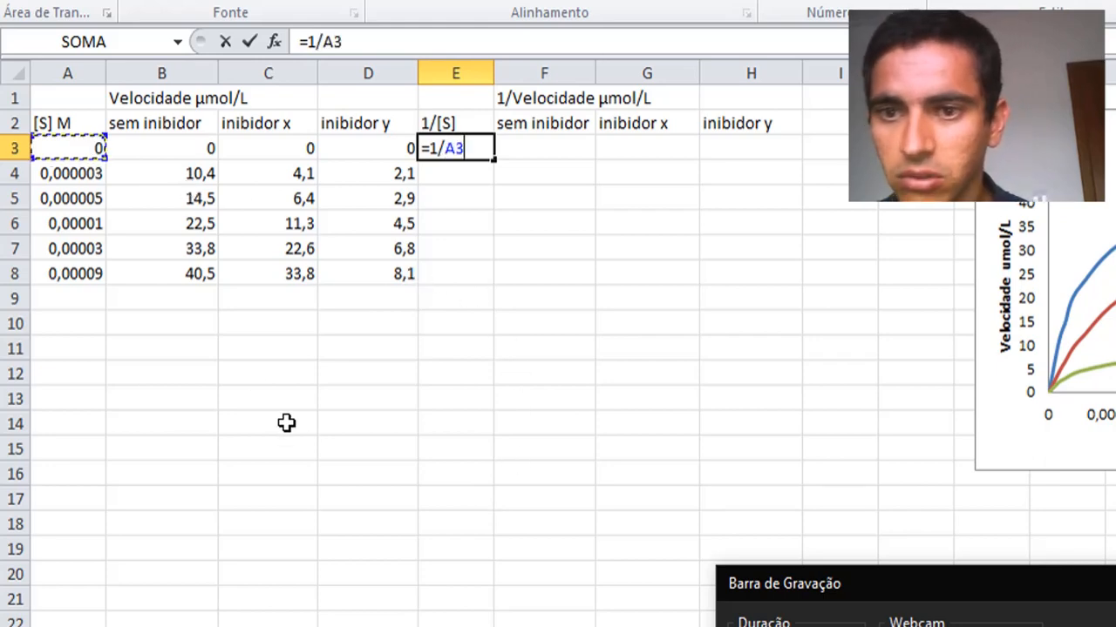
key(Return)
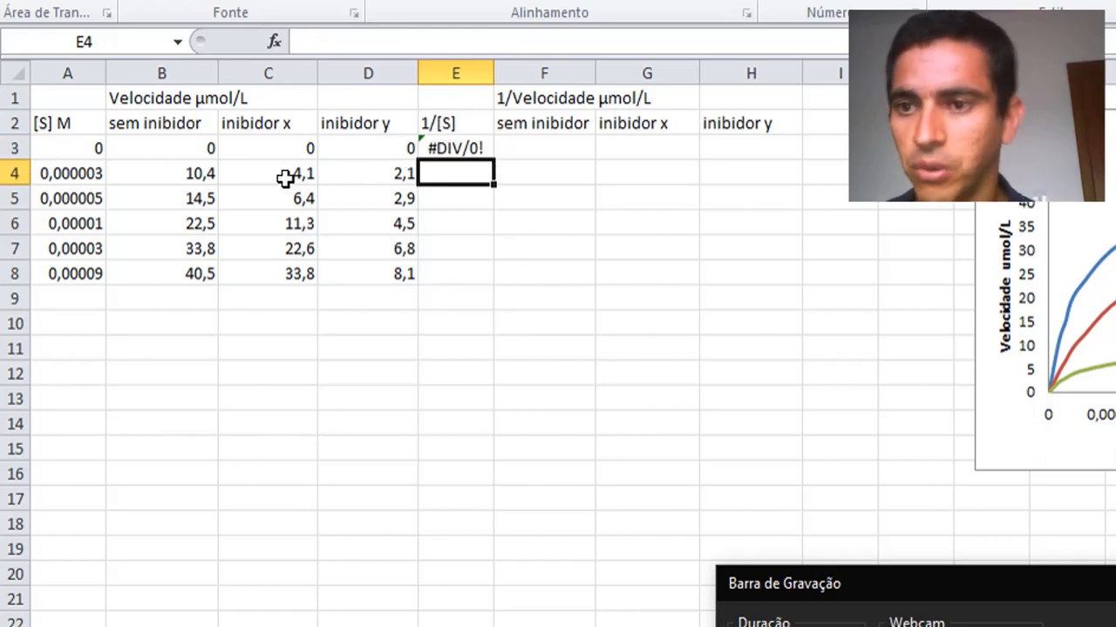
click(478, 148)
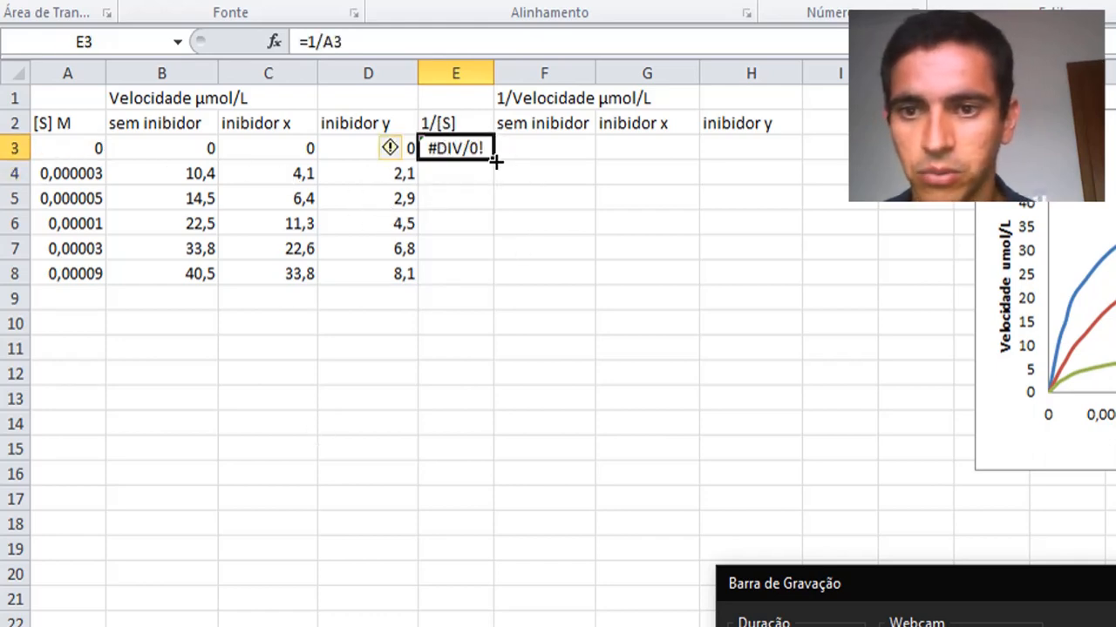
drag(495, 160, 494, 277)
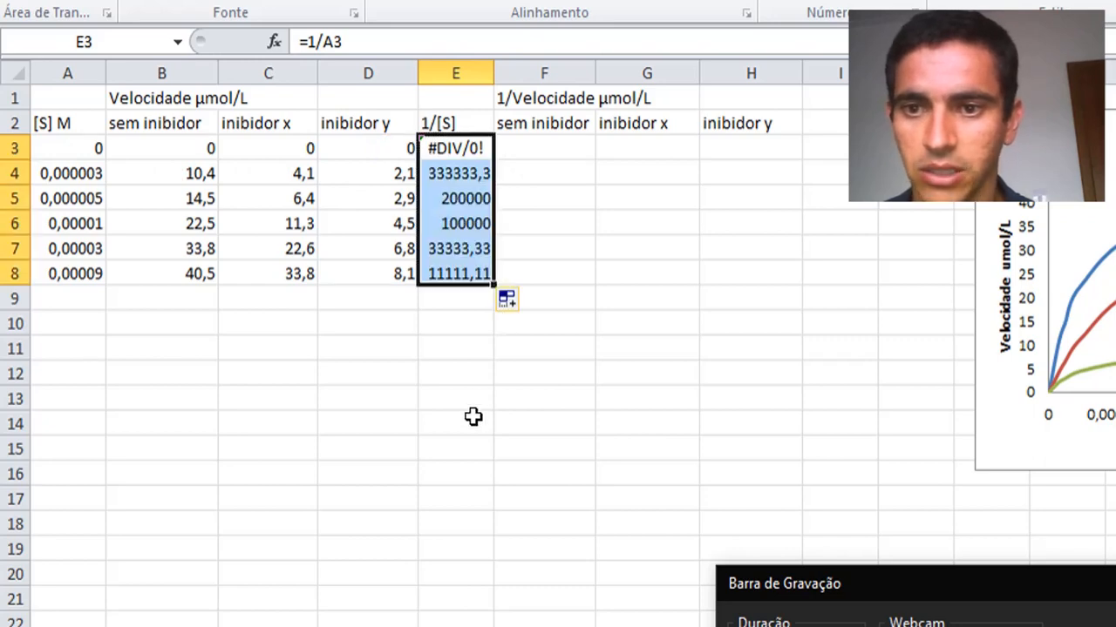
click(475, 418)
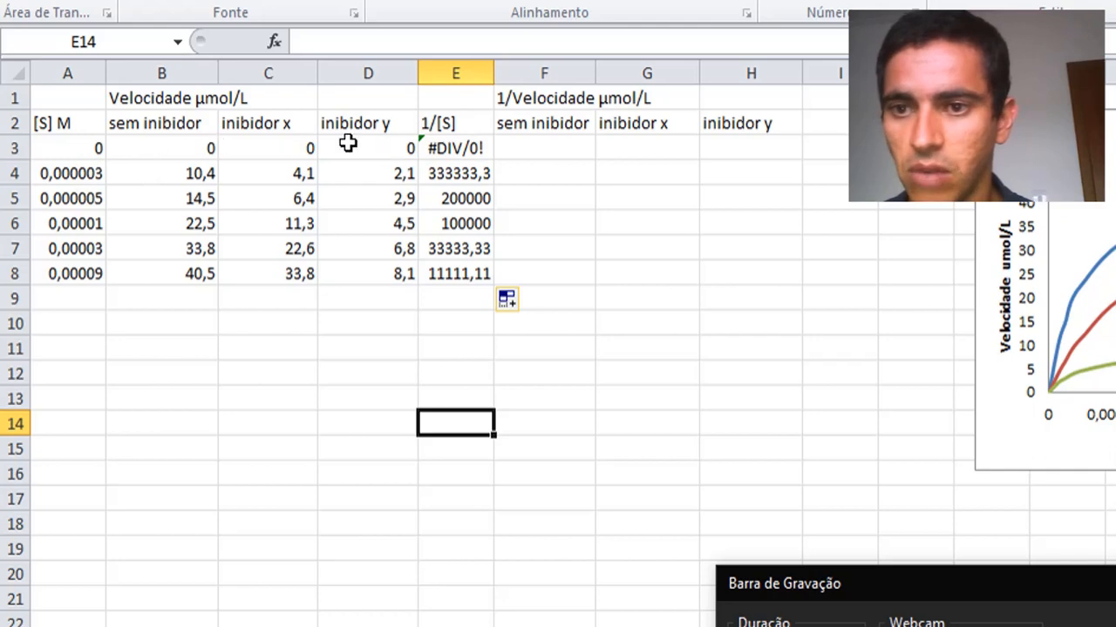
Fill the formula in E3 across to H3 under the three 1/Velocidade headings.
click(462, 148)
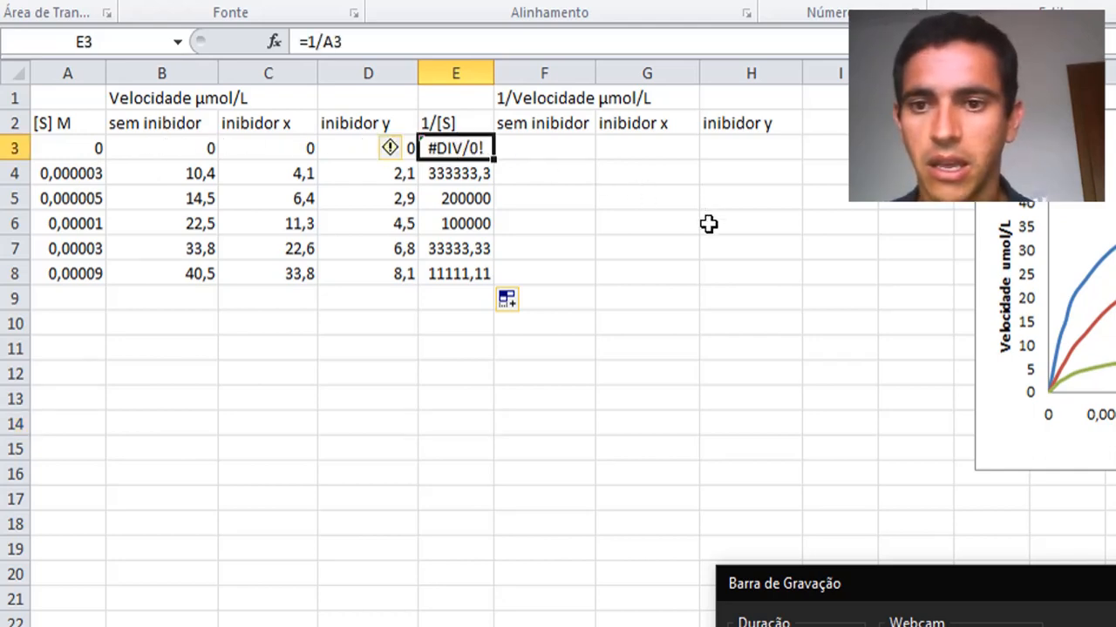
click(567, 417)
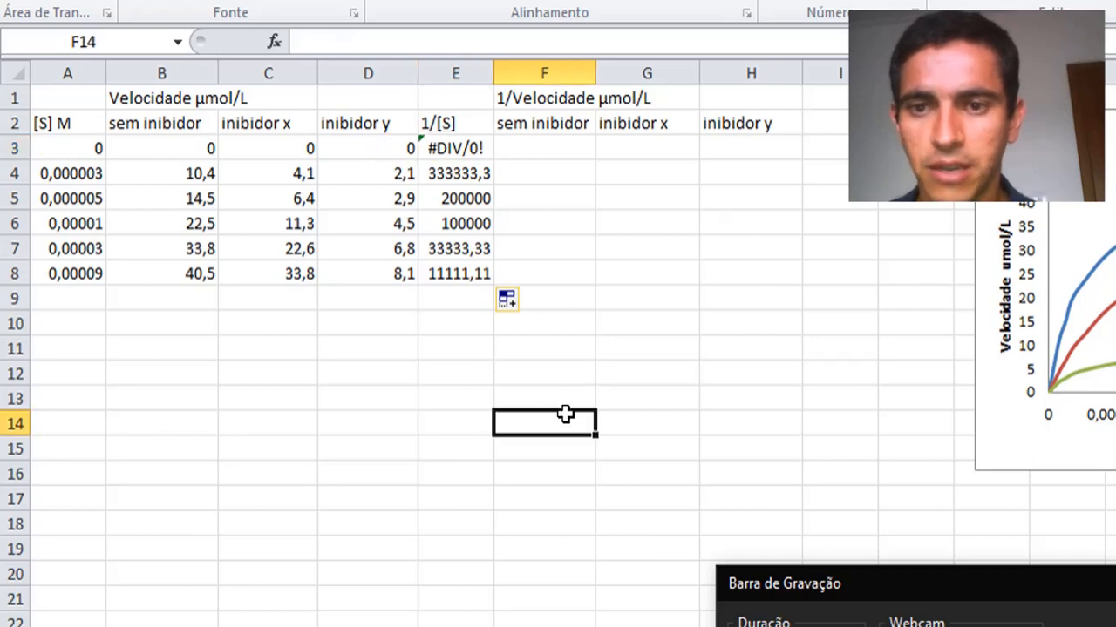
click(440, 147)
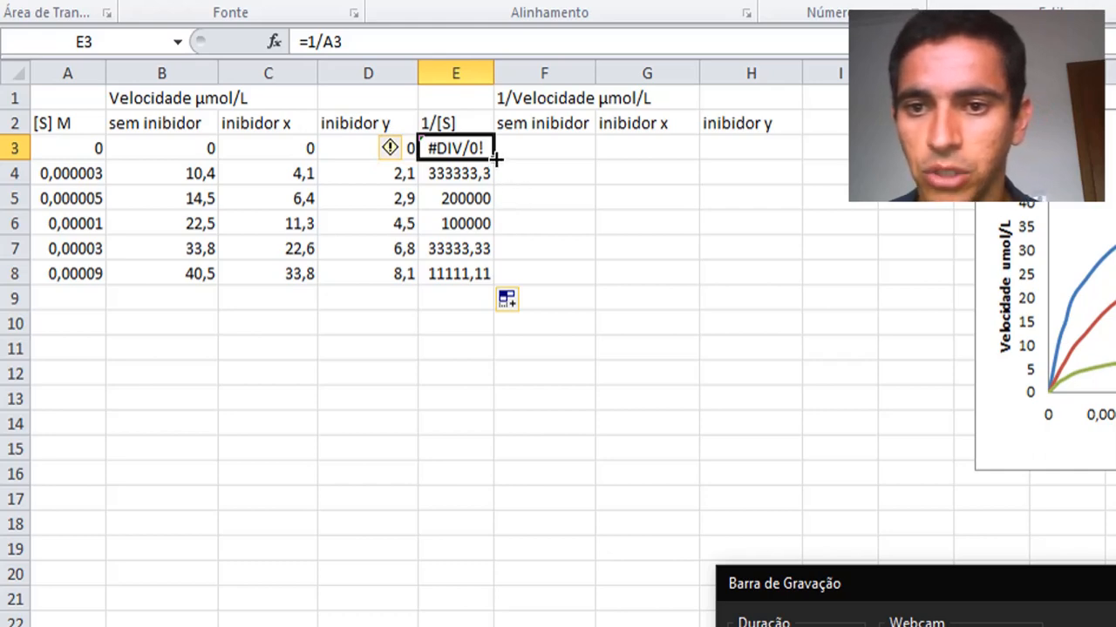
drag(495, 157, 755, 153)
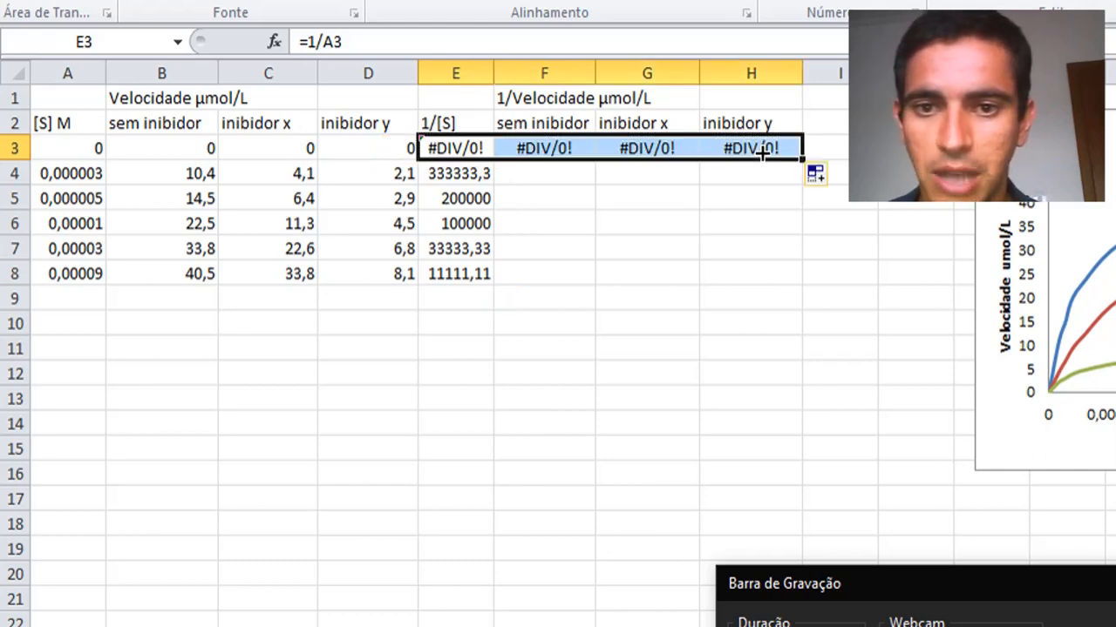
click(680, 255)
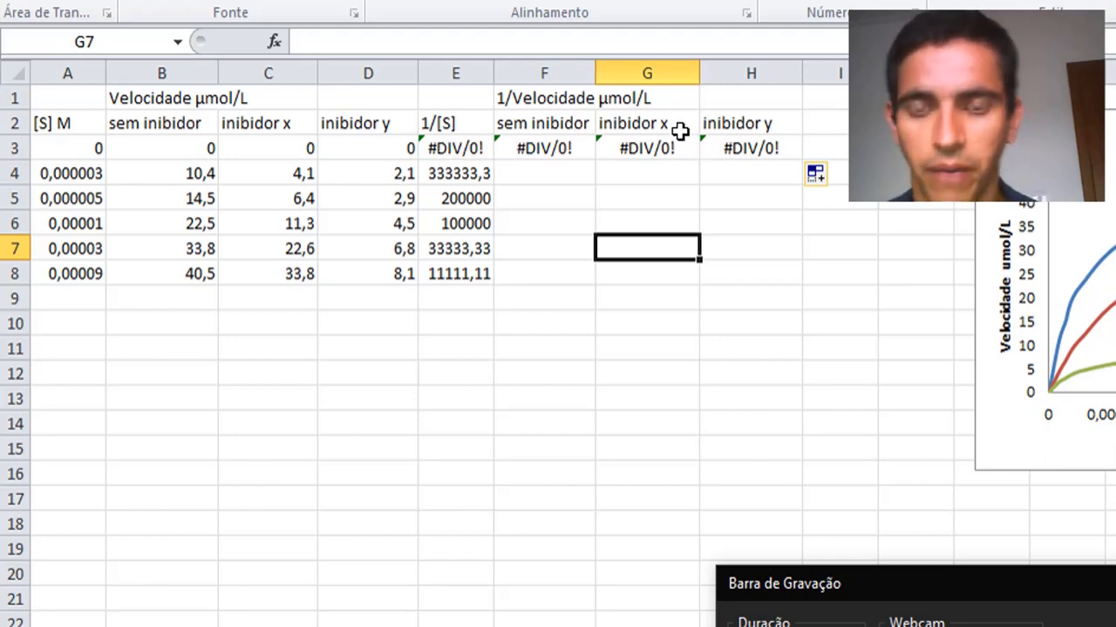
Fill the reciprocal formulas in F3:H3 down to row 8, and undo that fill.
drag(563, 150, 783, 287)
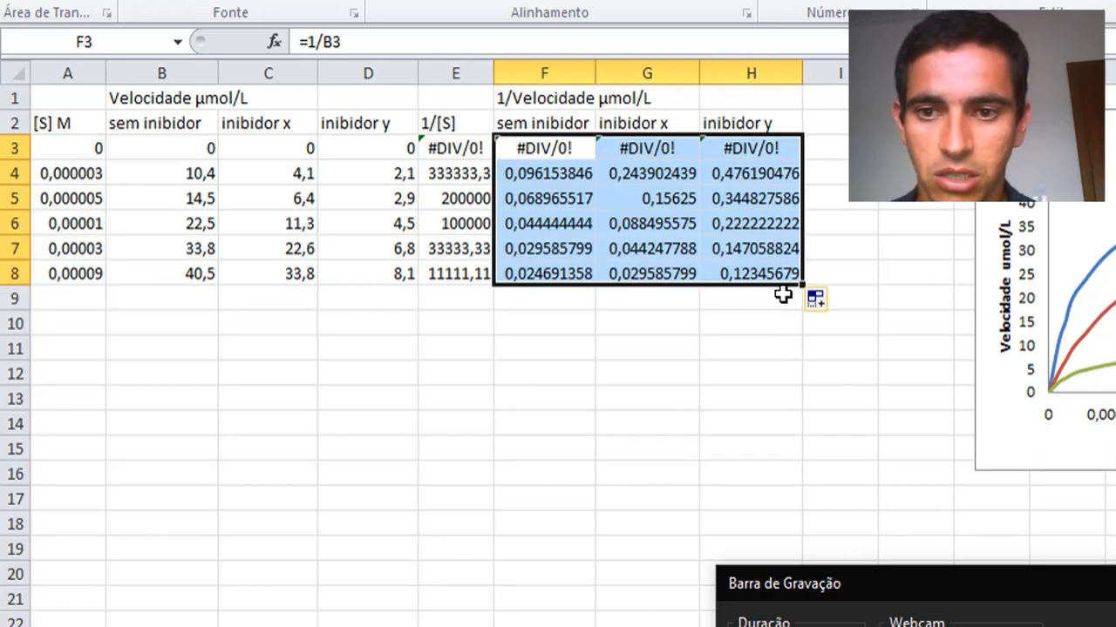
click(566, 384)
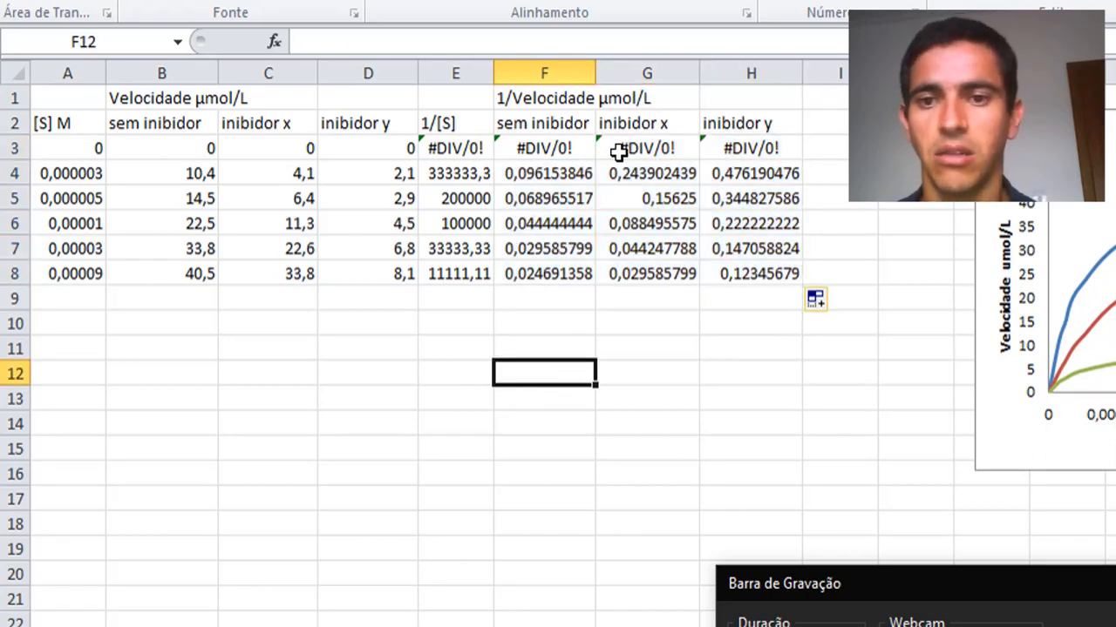
key(ctrl+z)
click(671, 290)
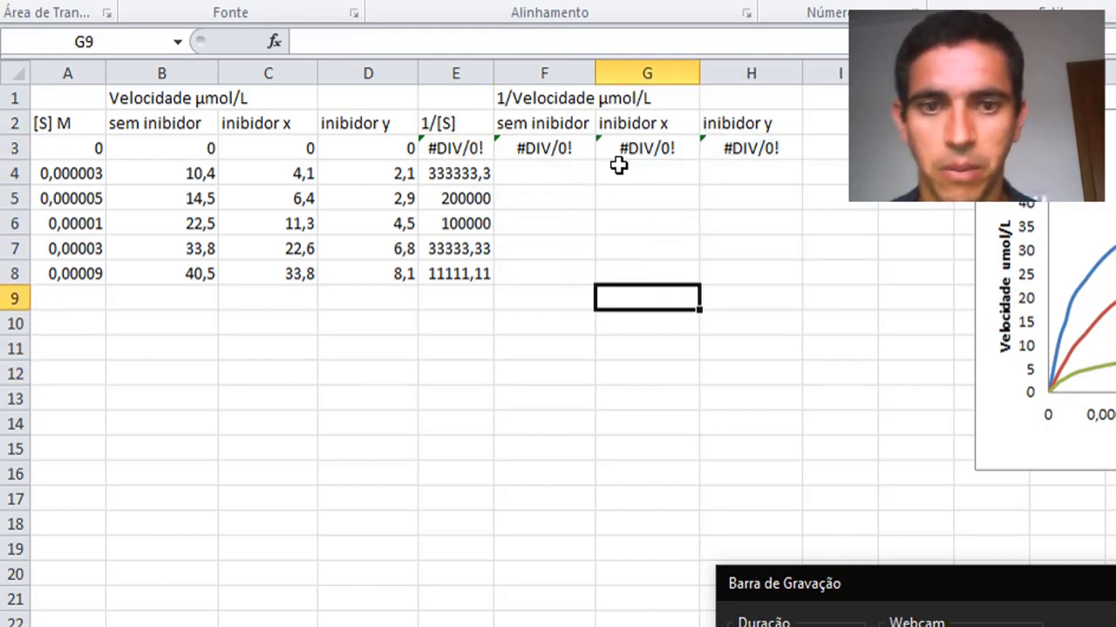
Repeat the fill of the formulas in F3:H3 down through row 8.
drag(532, 147, 749, 147)
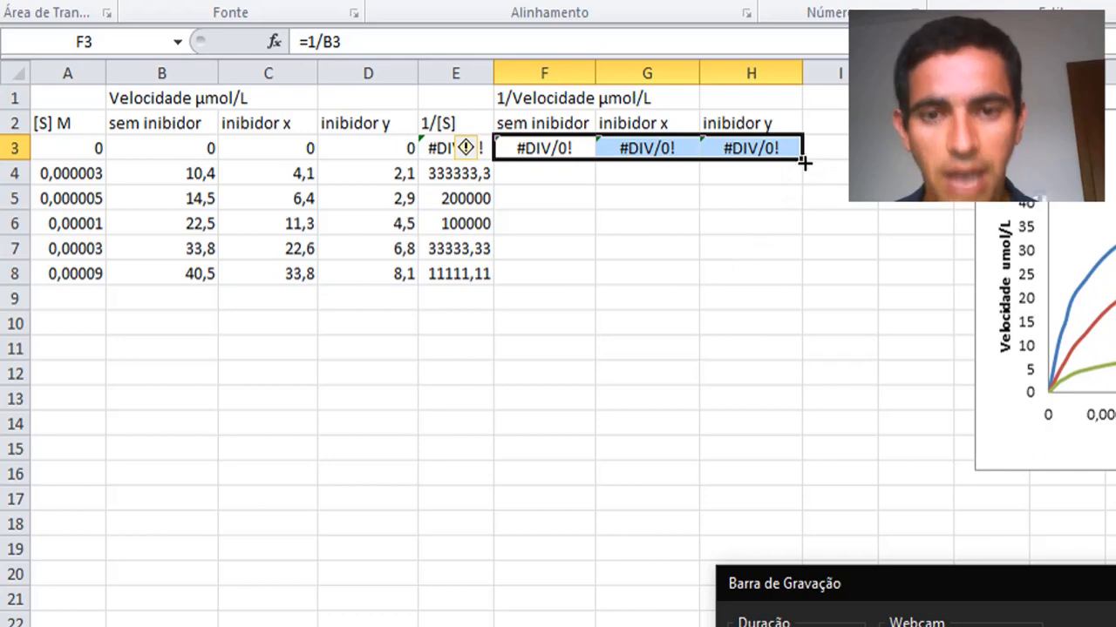
drag(802, 160, 787, 278)
click(648, 368)
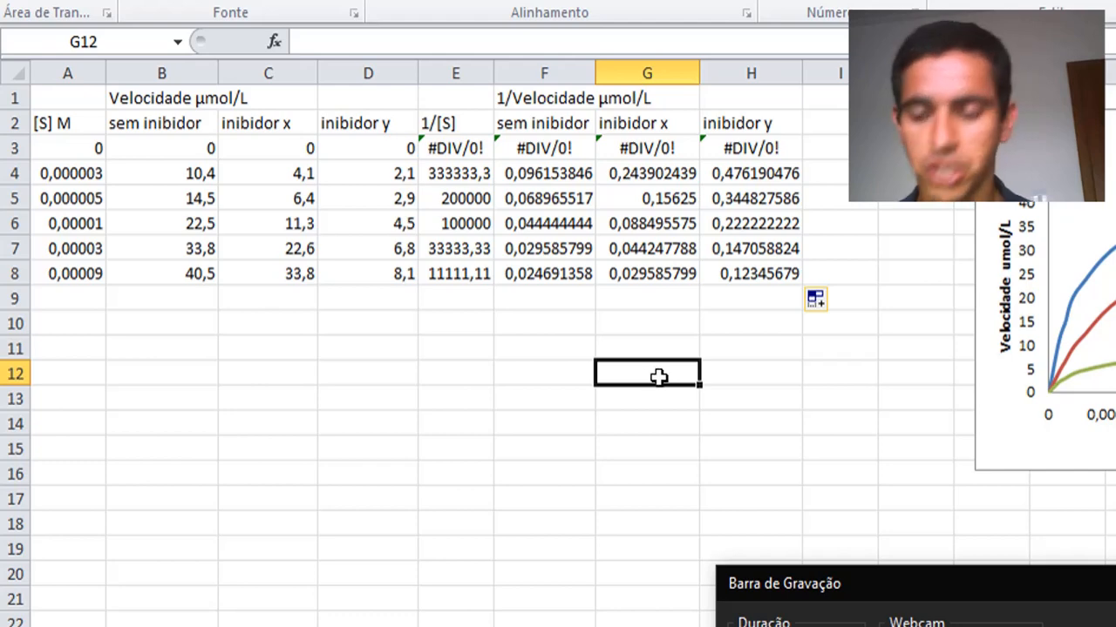
Clear all the reciprocal formulas from E3:H8, keeping the headings above them.
click(507, 296)
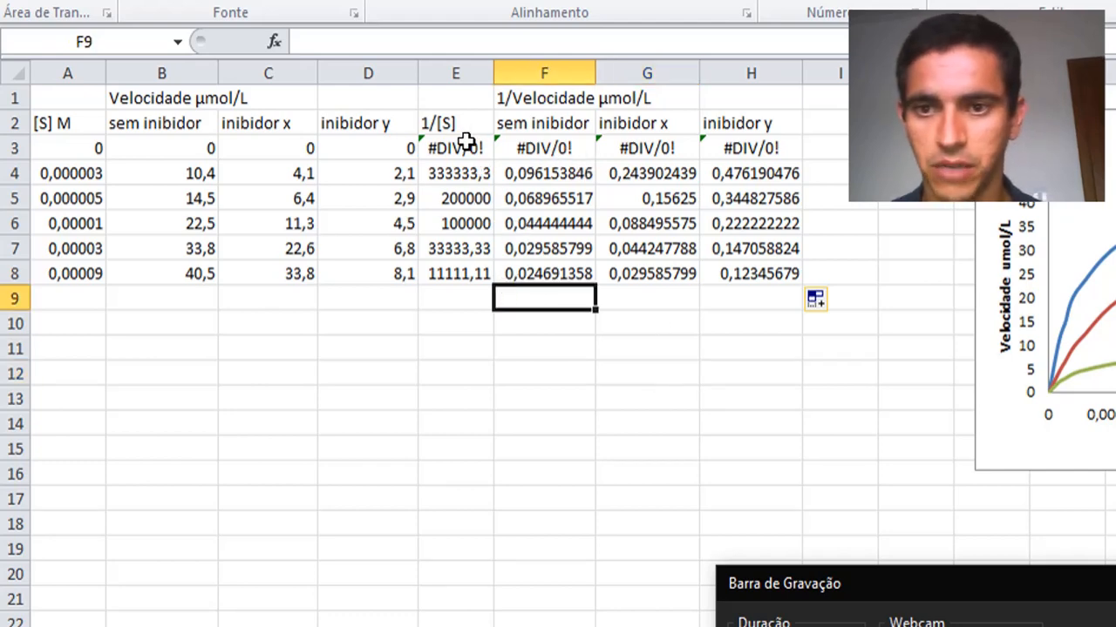
drag(468, 142, 729, 280)
click(649, 424)
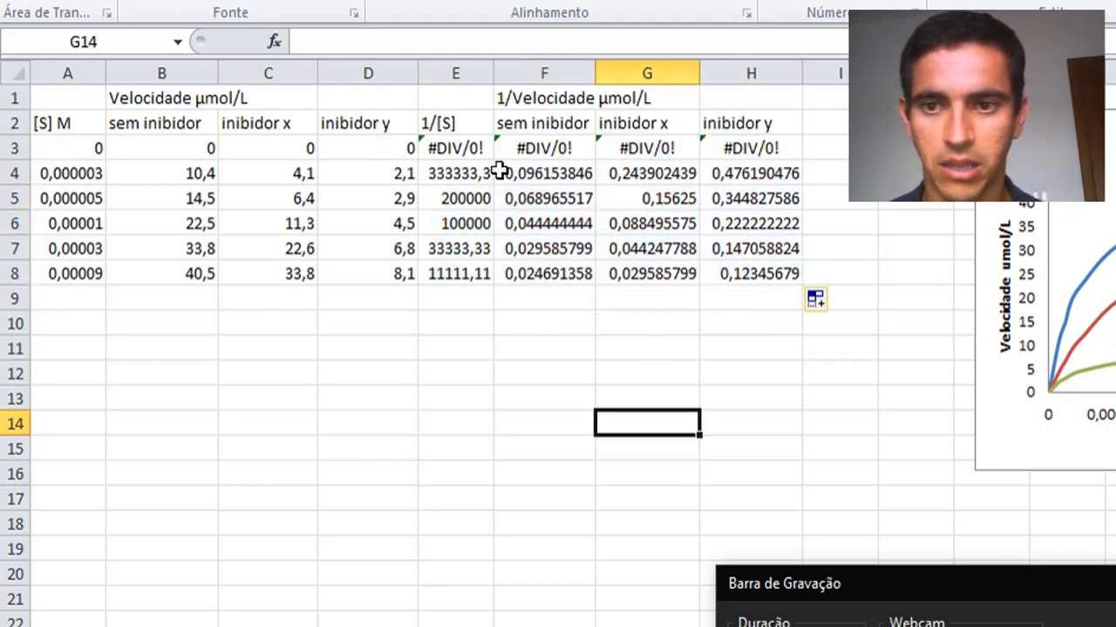
drag(467, 148, 772, 289)
key(Delete)
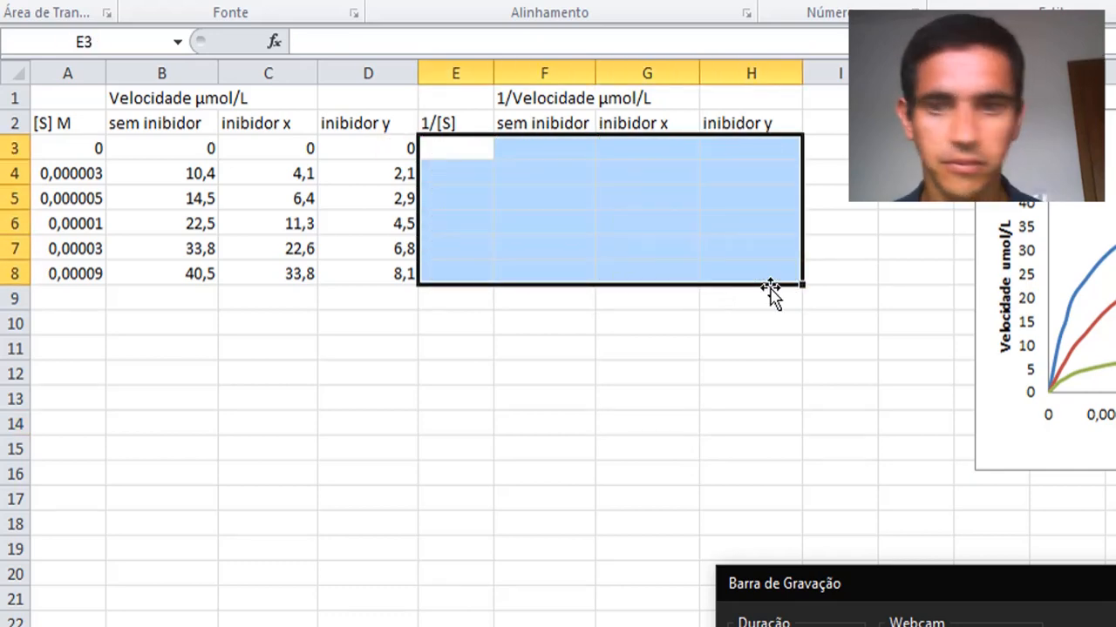
click(603, 349)
Enter the formula =1/A4 in cell E4 under the 1/[S] heading.
click(464, 167)
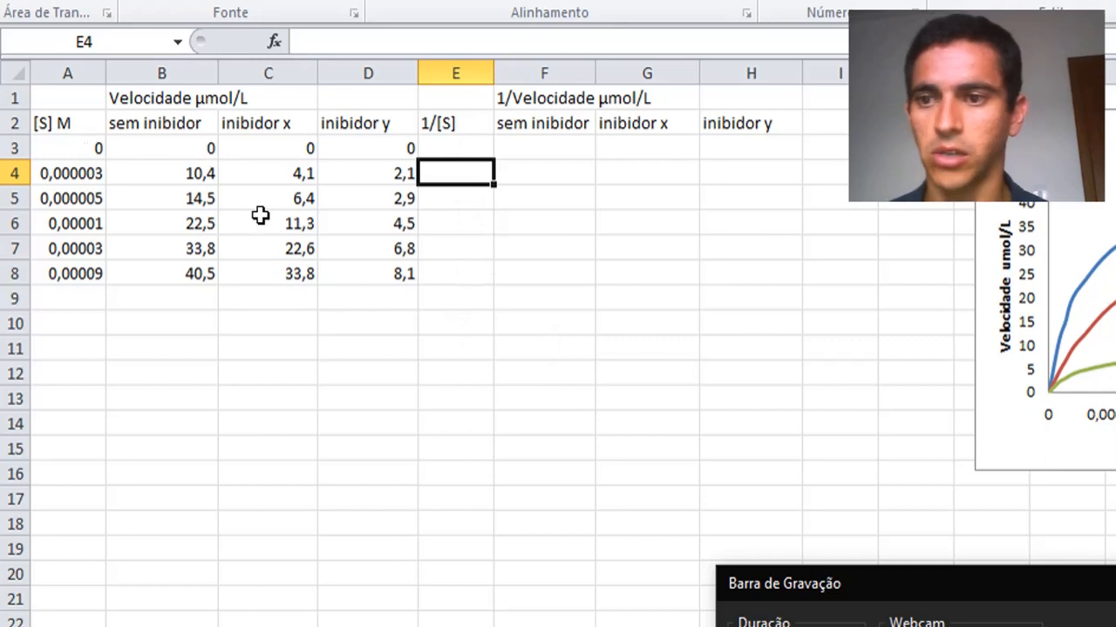
text(=)
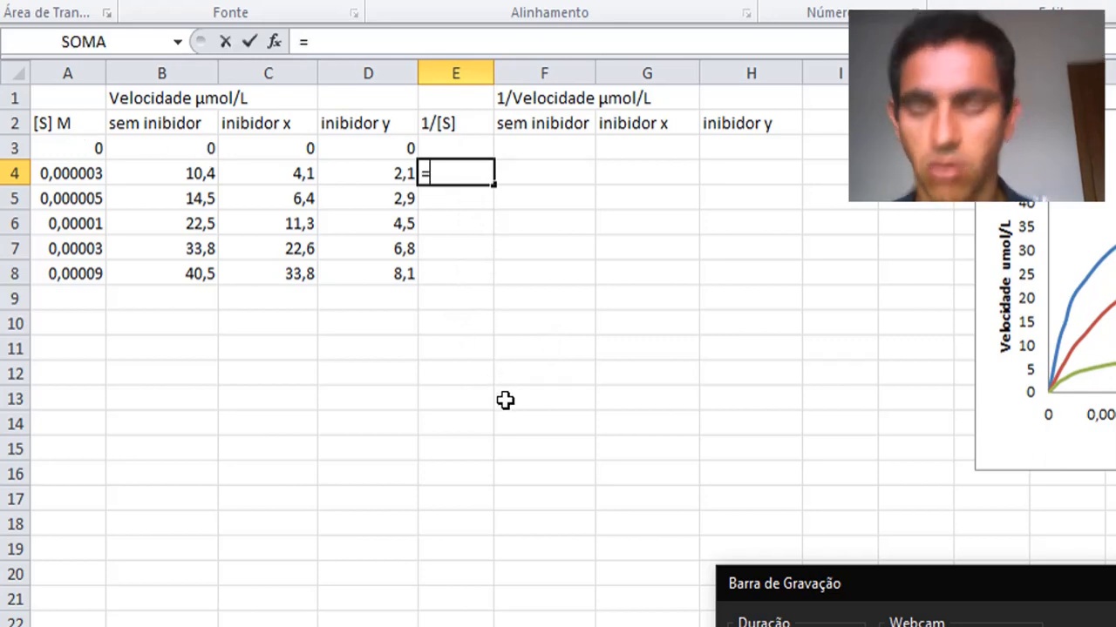
text(1/)
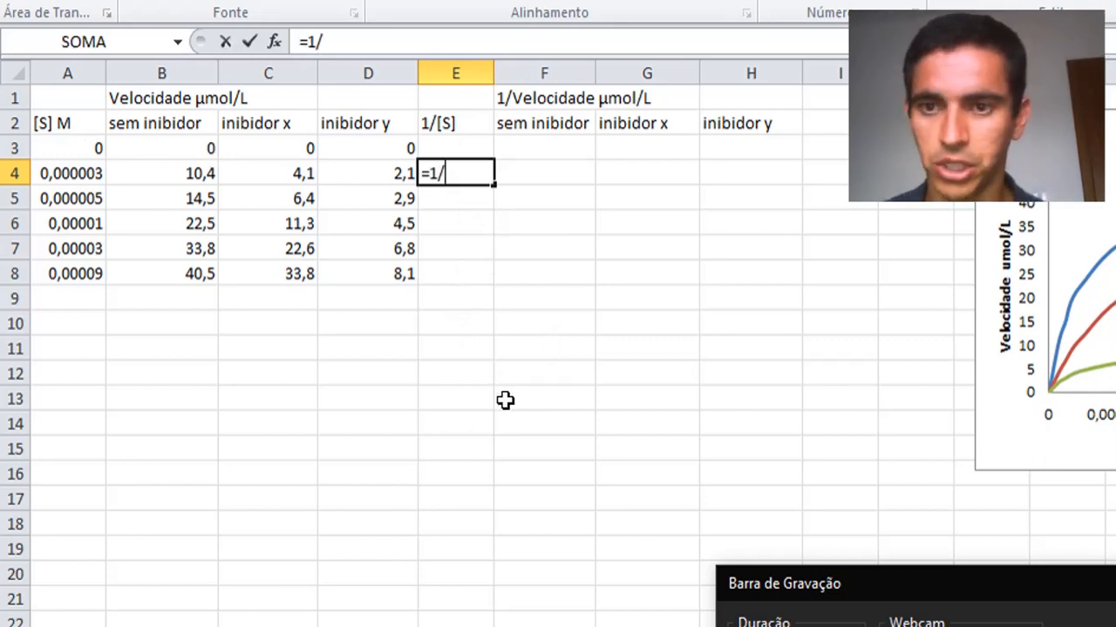
click(69, 173)
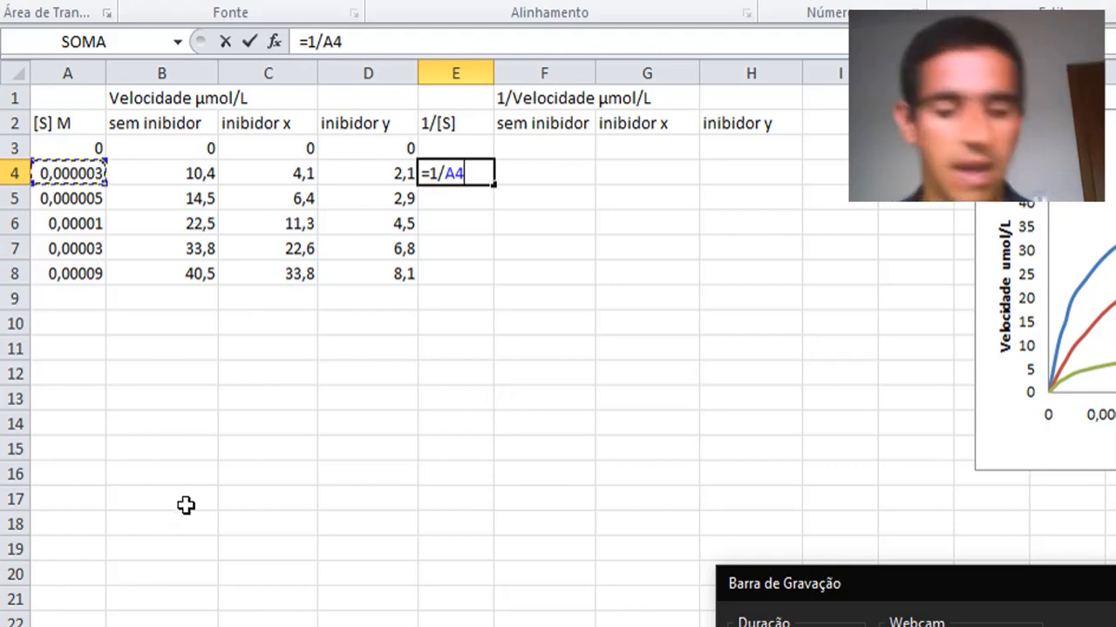
key(Return)
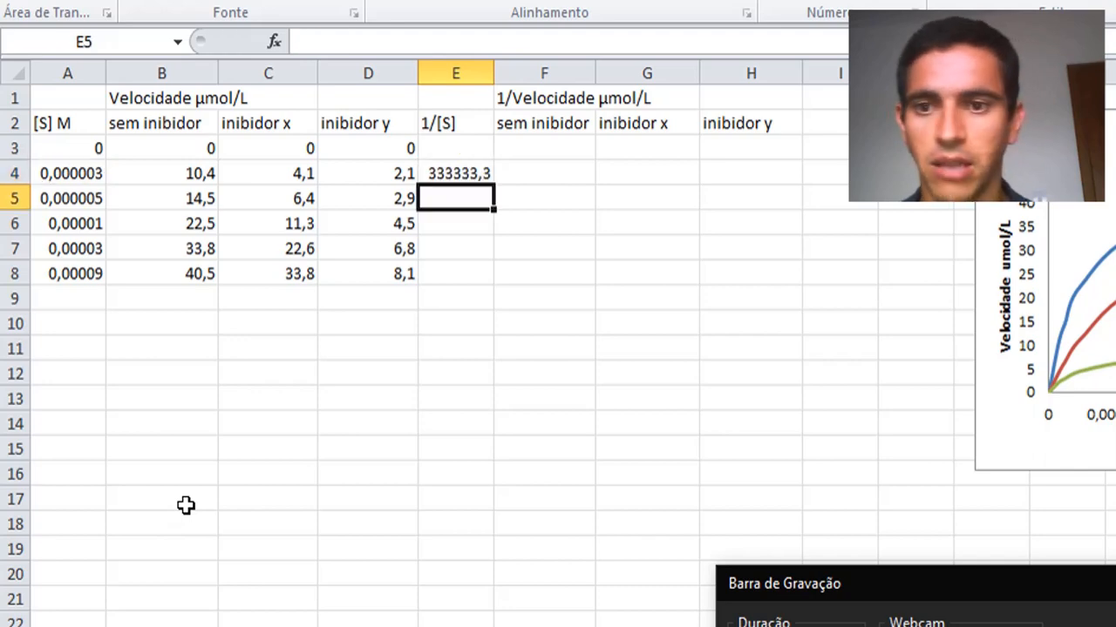
Fill the formula in E4 across to H4 for the three 1/Velocidade columns.
click(473, 173)
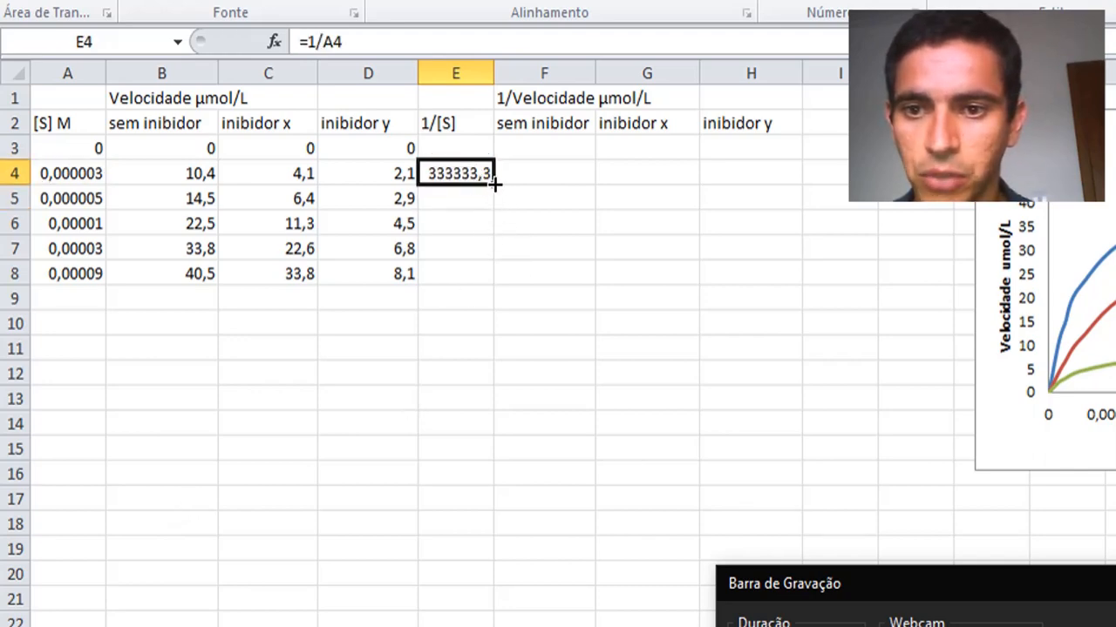
drag(494, 183, 642, 174)
drag(748, 173, 767, 173)
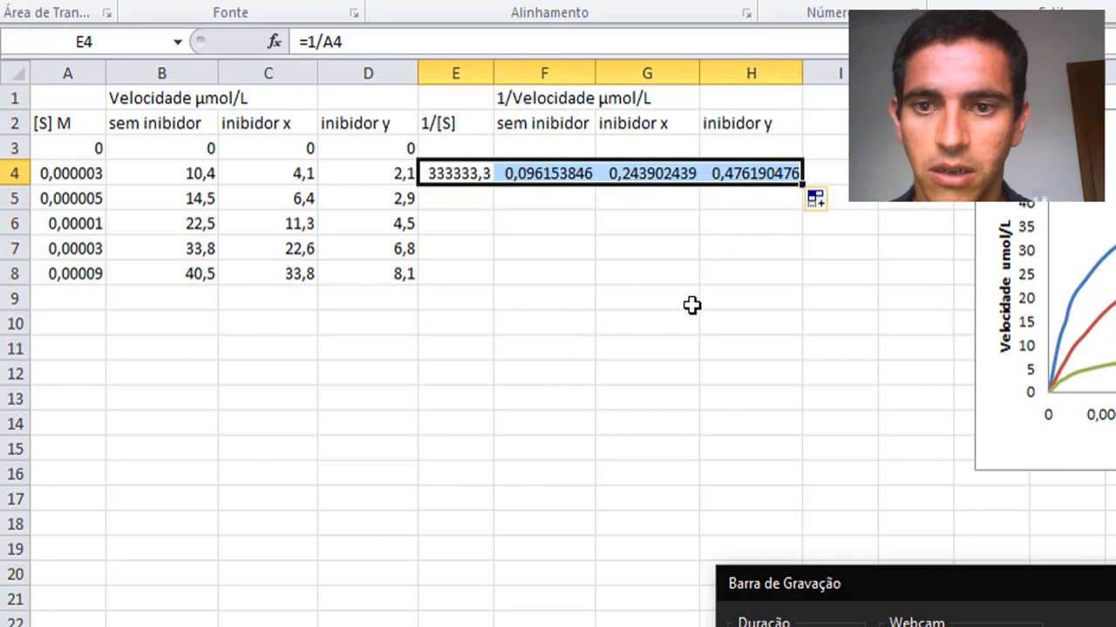
click(739, 289)
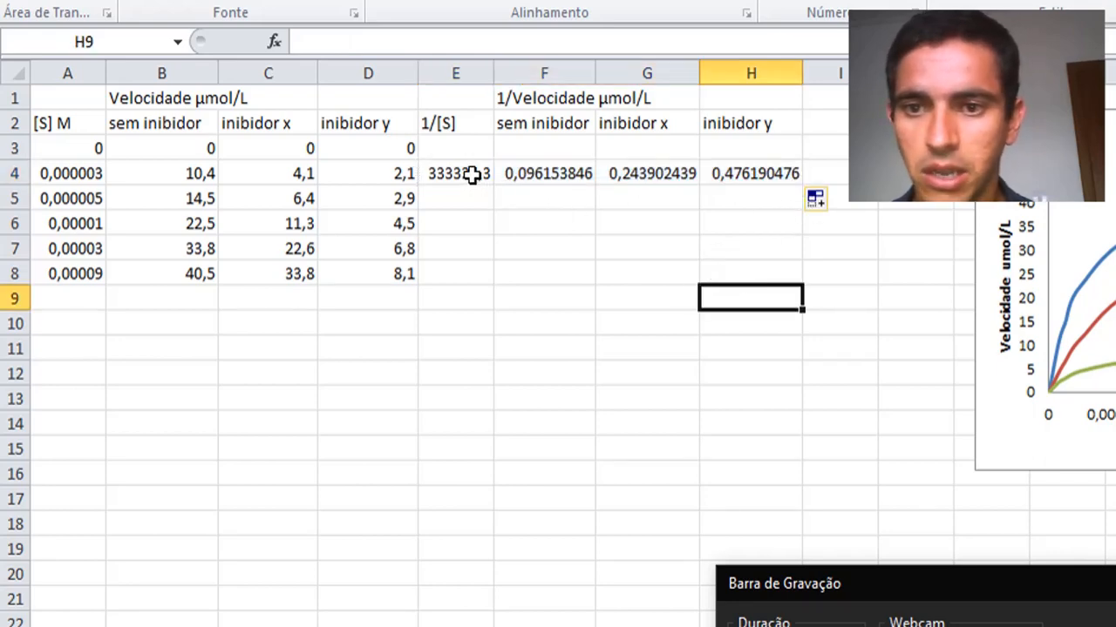
Fill the reciprocal formulas in E4:H4 down to row 8.
drag(473, 174, 800, 276)
click(599, 353)
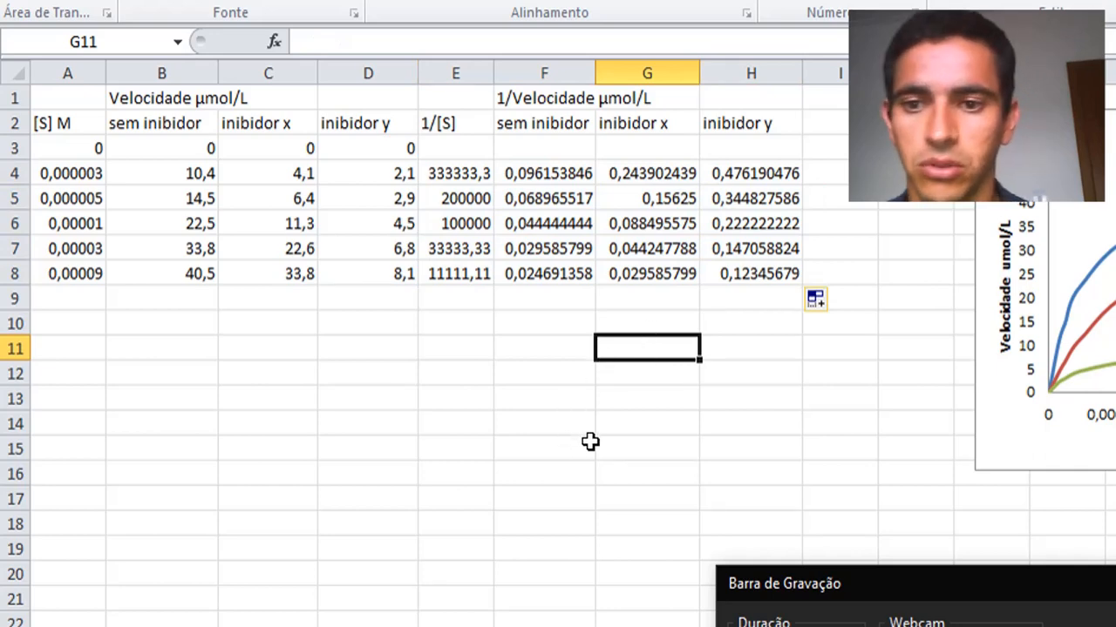
click(468, 467)
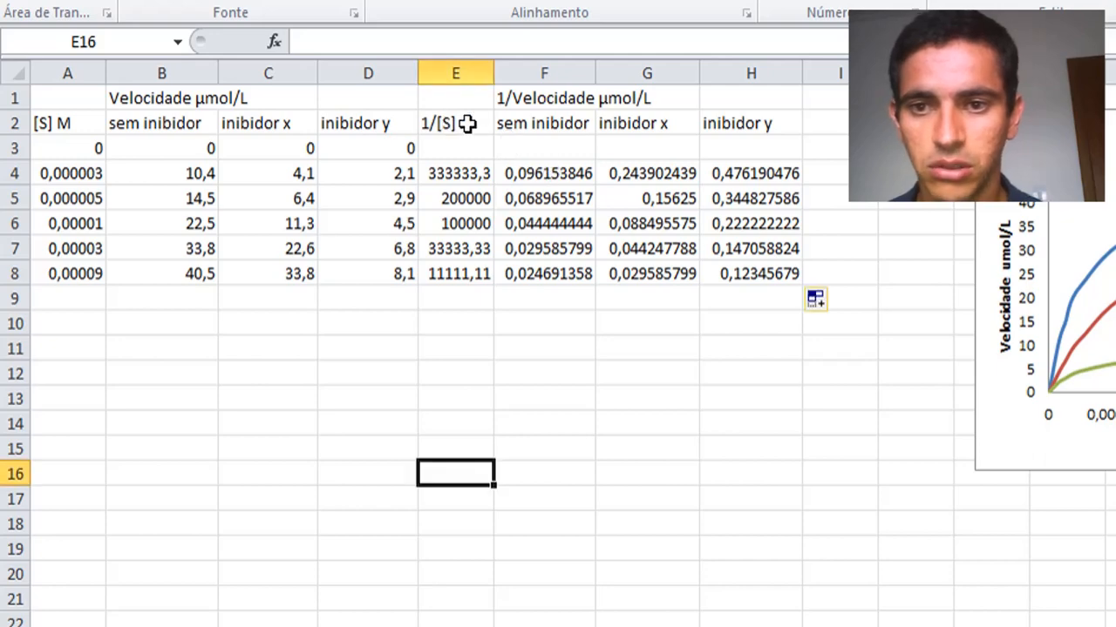
Insert a markers-only scatter chart from the reciprocal data in E2:H8.
drag(448, 123, 753, 274)
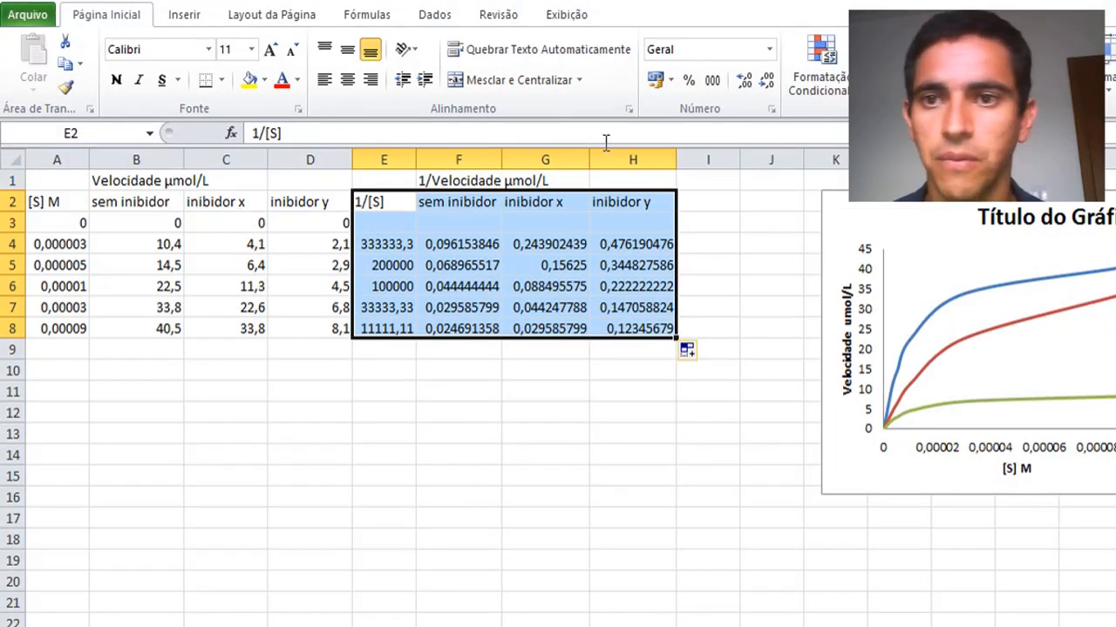
click(173, 19)
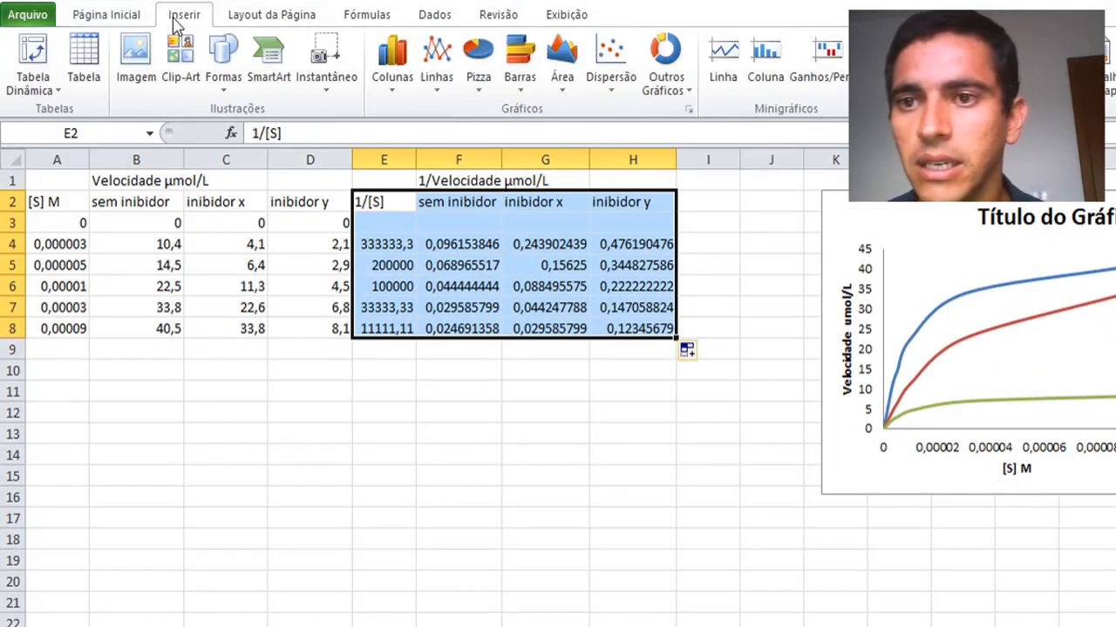
click(601, 74)
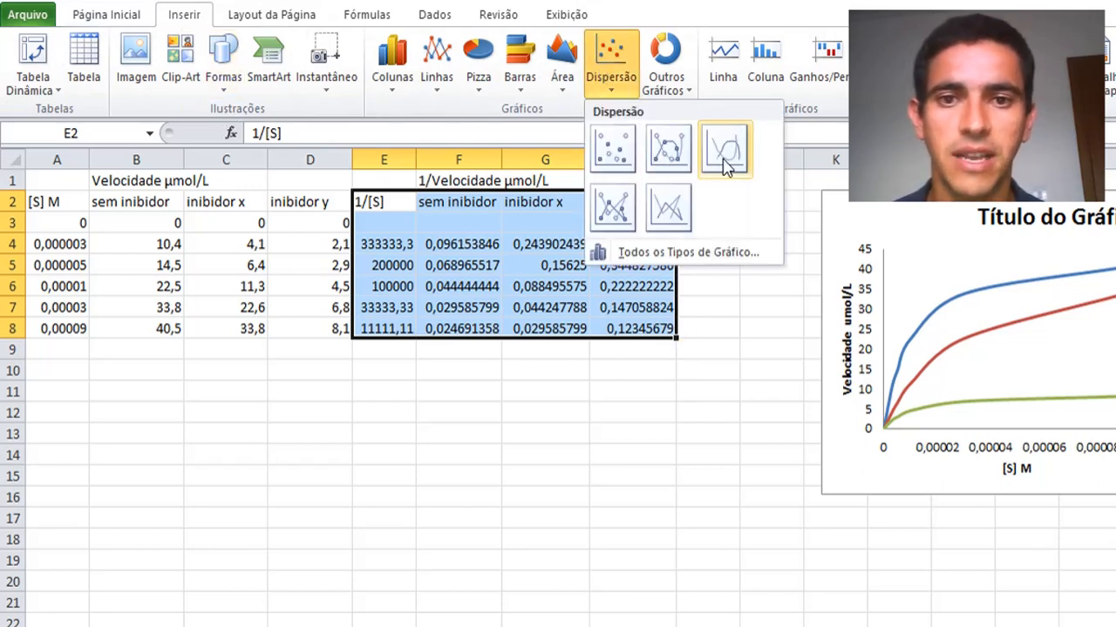
click(613, 150)
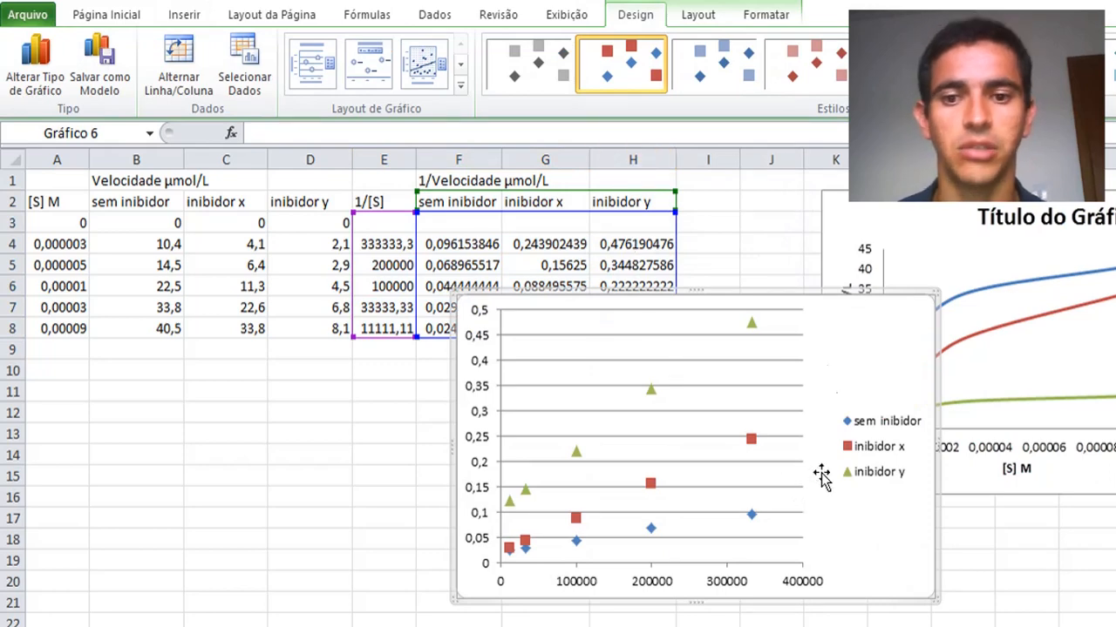
Move the new scatter chart below the data table so it no longer covers the reciprocal values.
drag(868, 299, 678, 475)
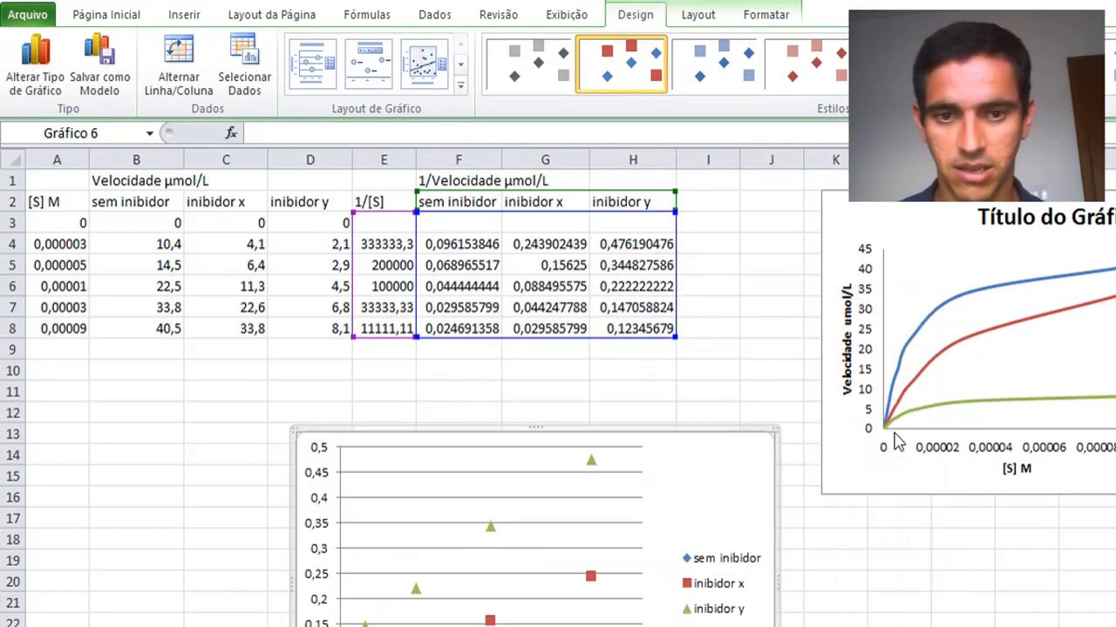
scroll(948, 470, down, 1)
scroll(941, 436, down, 1)
scroll(963, 331, up, 2)
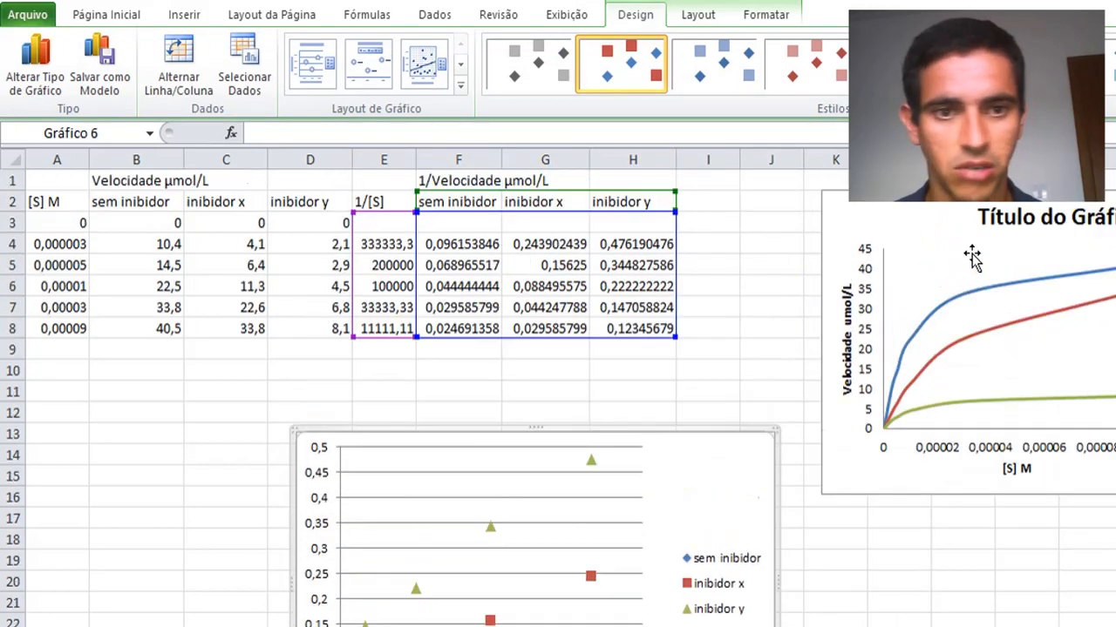
scroll(753, 510, down, 1)
scroll(710, 505, down, 1)
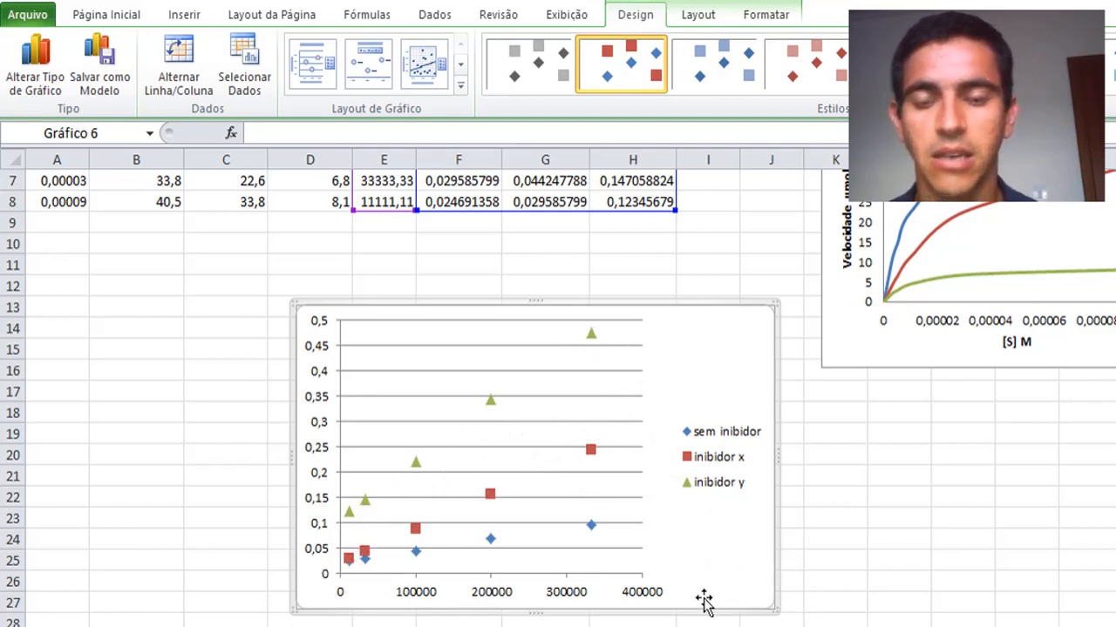
Apply the first chart layout, with a chart title, both axis titles and a legend, to the reciprocal chart.
click(478, 472)
click(730, 358)
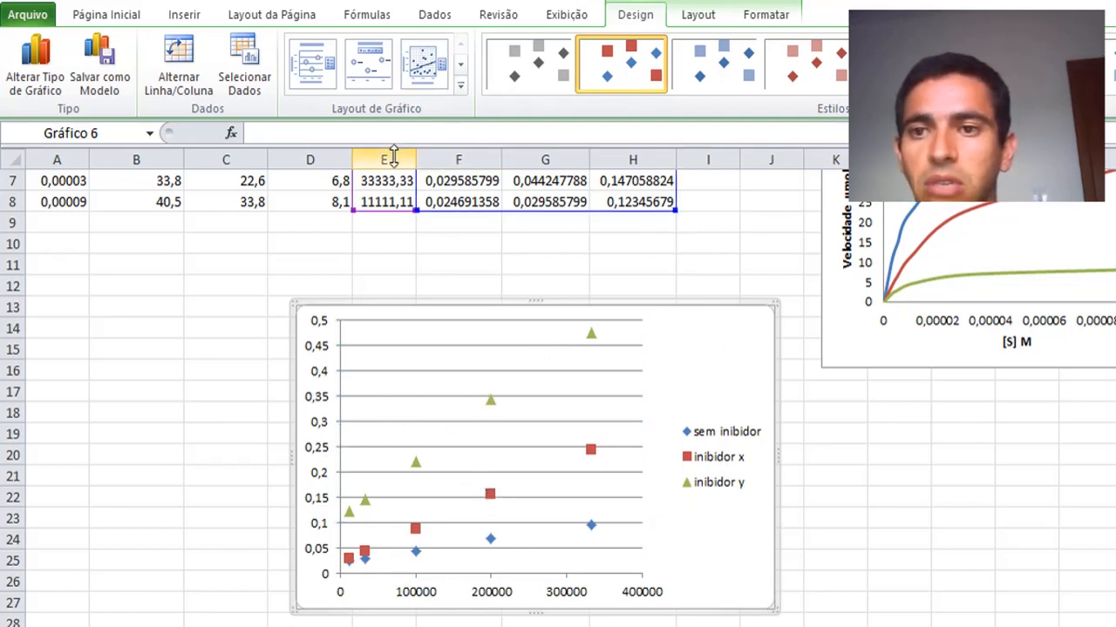
click(298, 71)
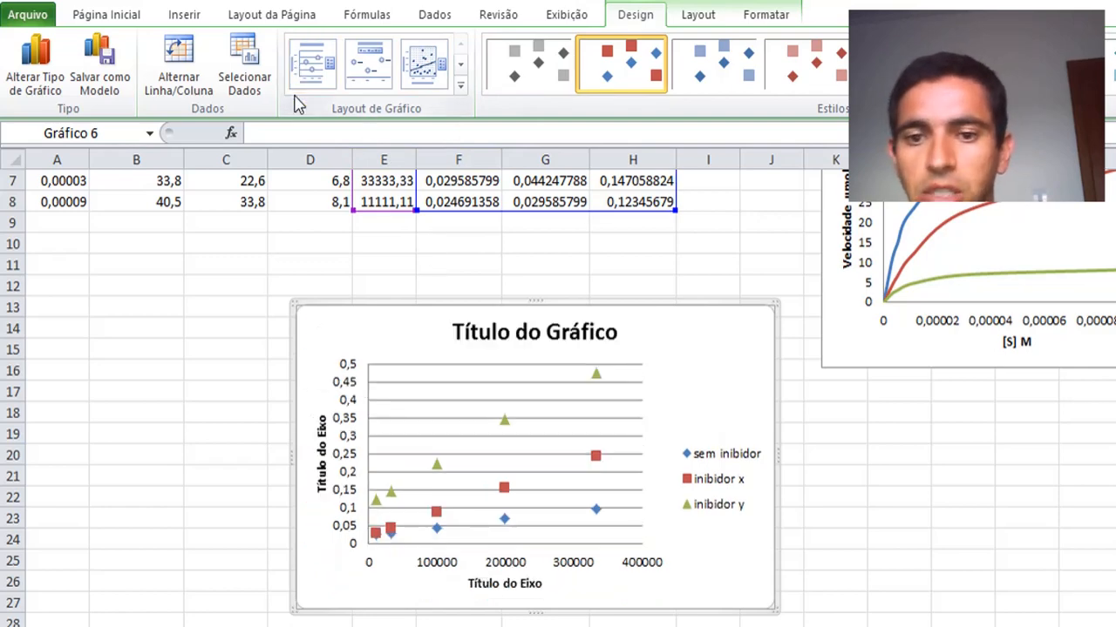
click(571, 342)
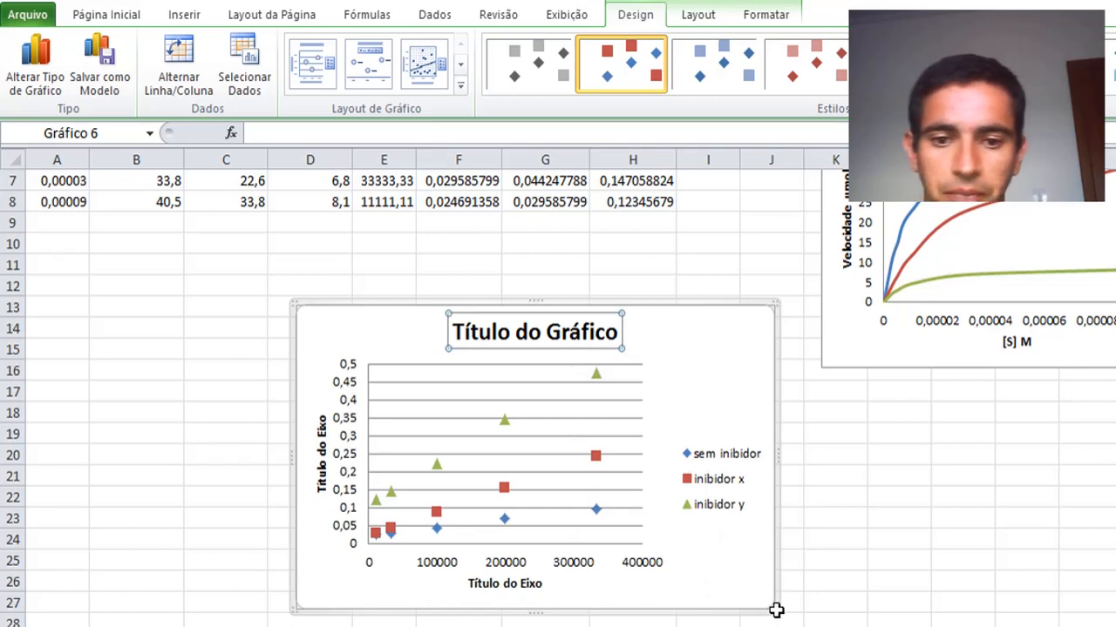
Enlarge the reciprocal chart and place it beneath the velocity chart, with its upper edge near row 19 from column J.
drag(771, 605, 819, 626)
scroll(871, 575, down, 2)
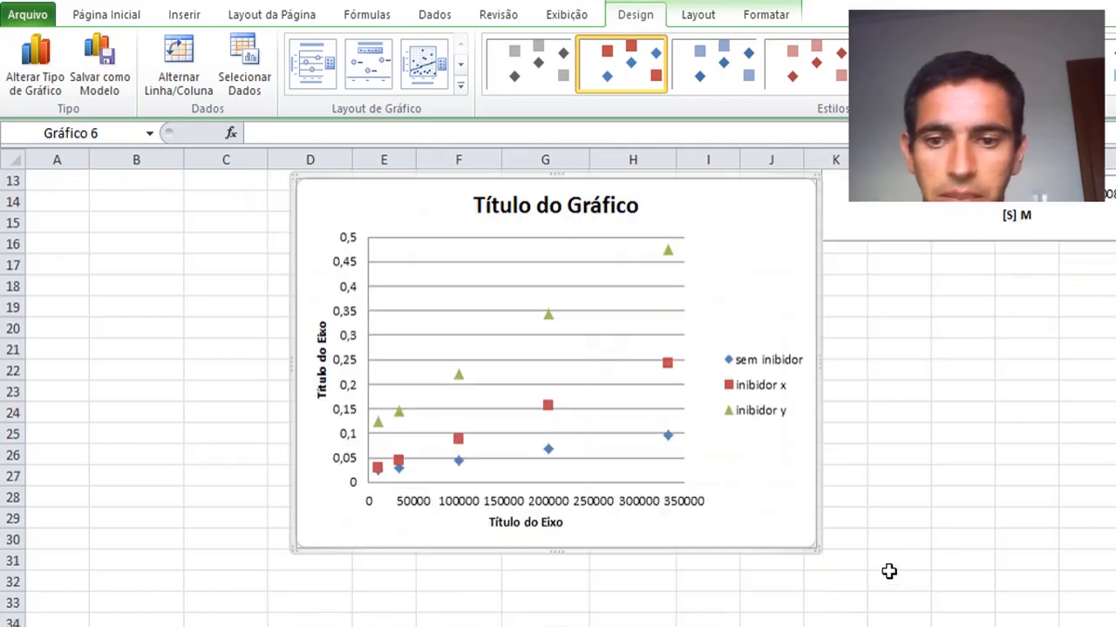
drag(818, 424, 1115, 548)
scroll(1115, 548, down, 2)
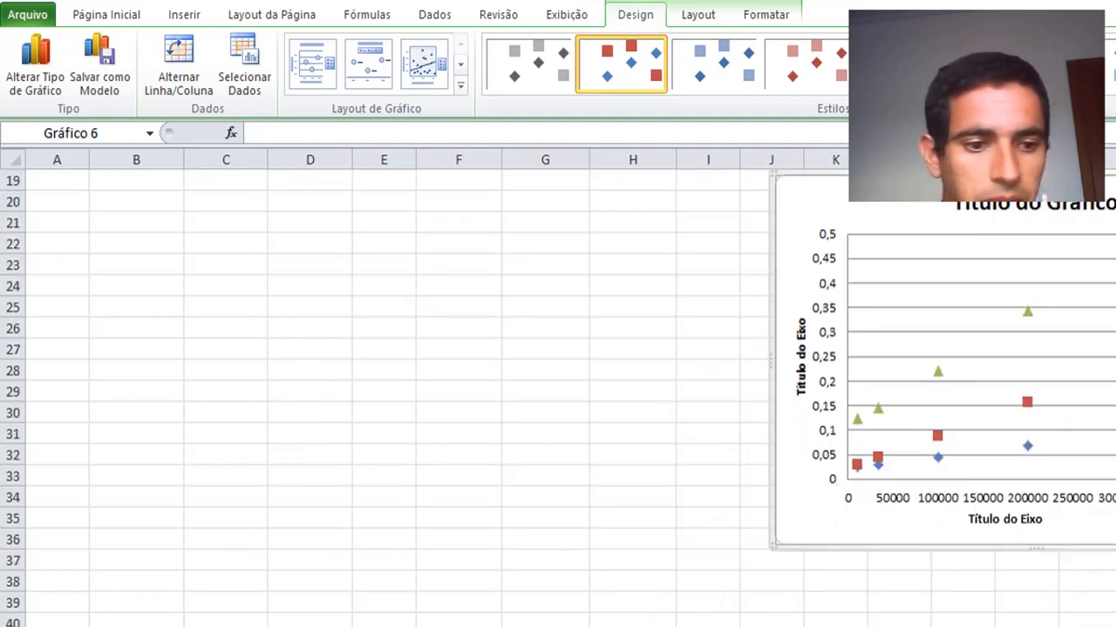
scroll(558, 392, right, 2)
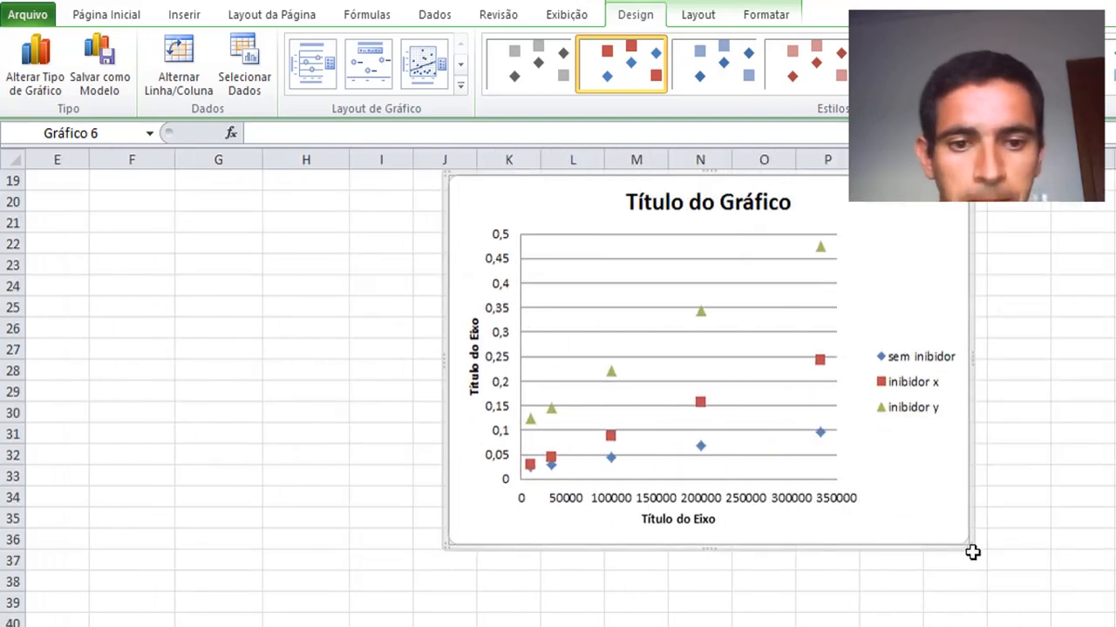
drag(973, 553, 989, 576)
Set the reciprocal chart's vertical axis title to 1/V.
click(471, 381)
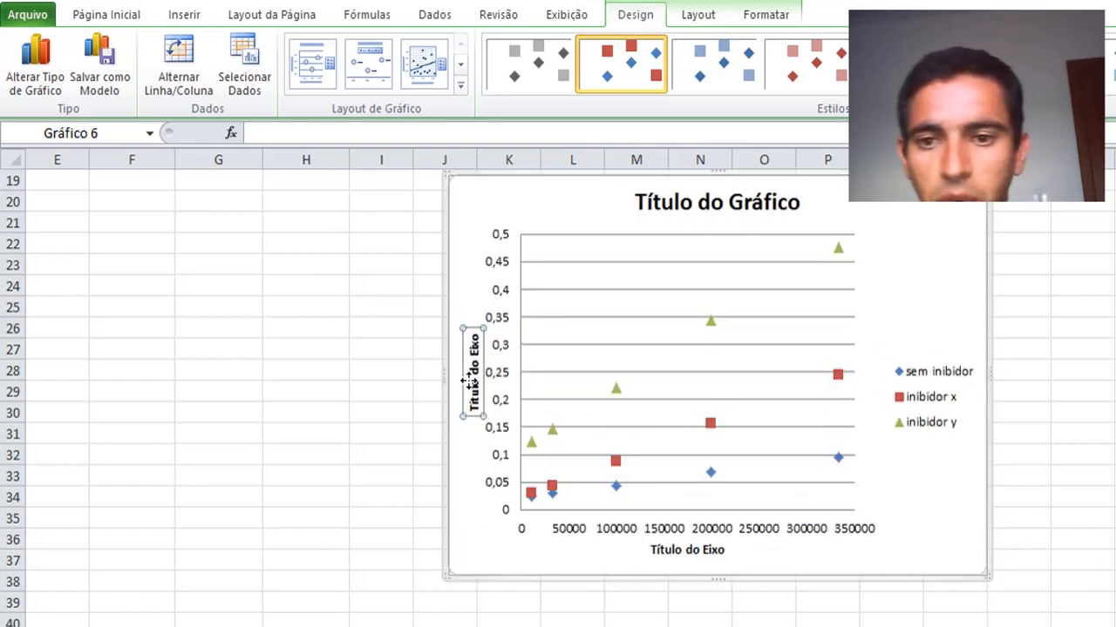
triple_click(475, 380)
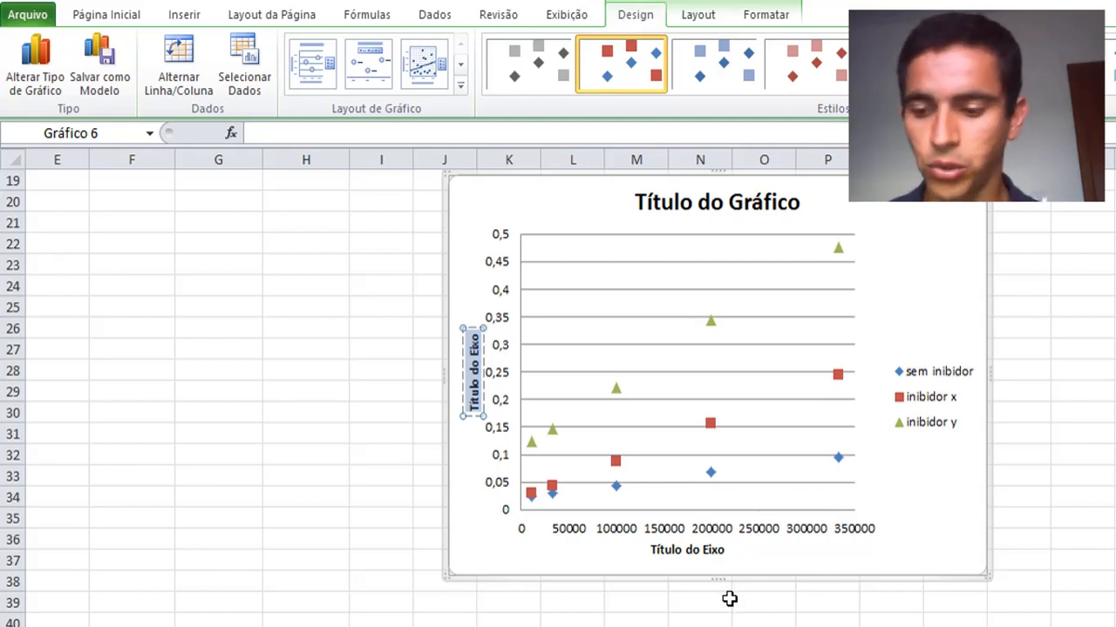
text(1)
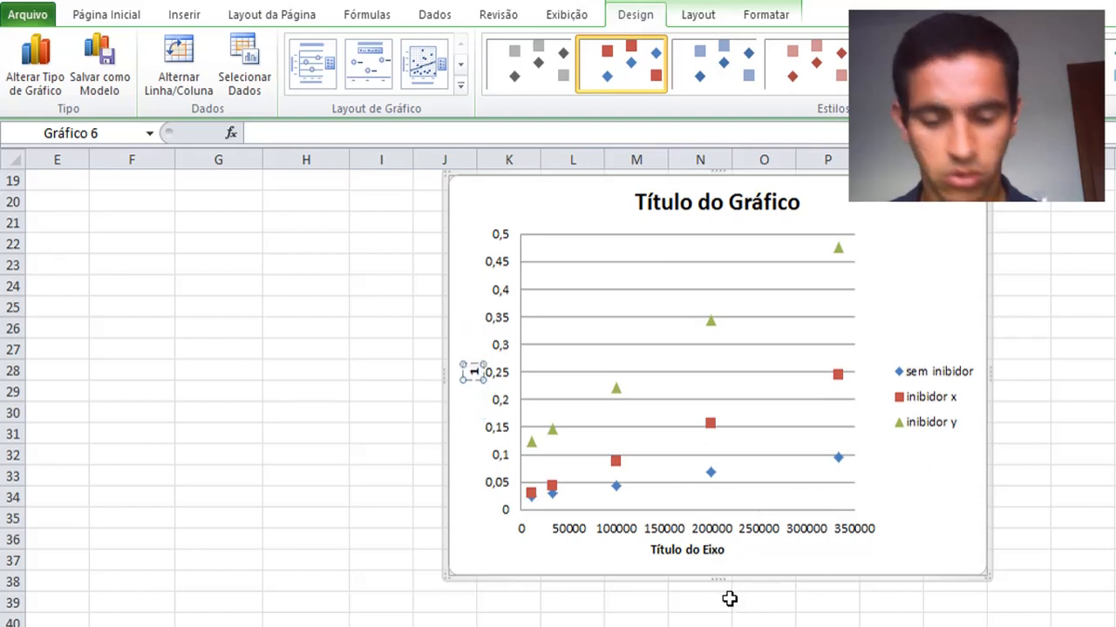
text(/V)
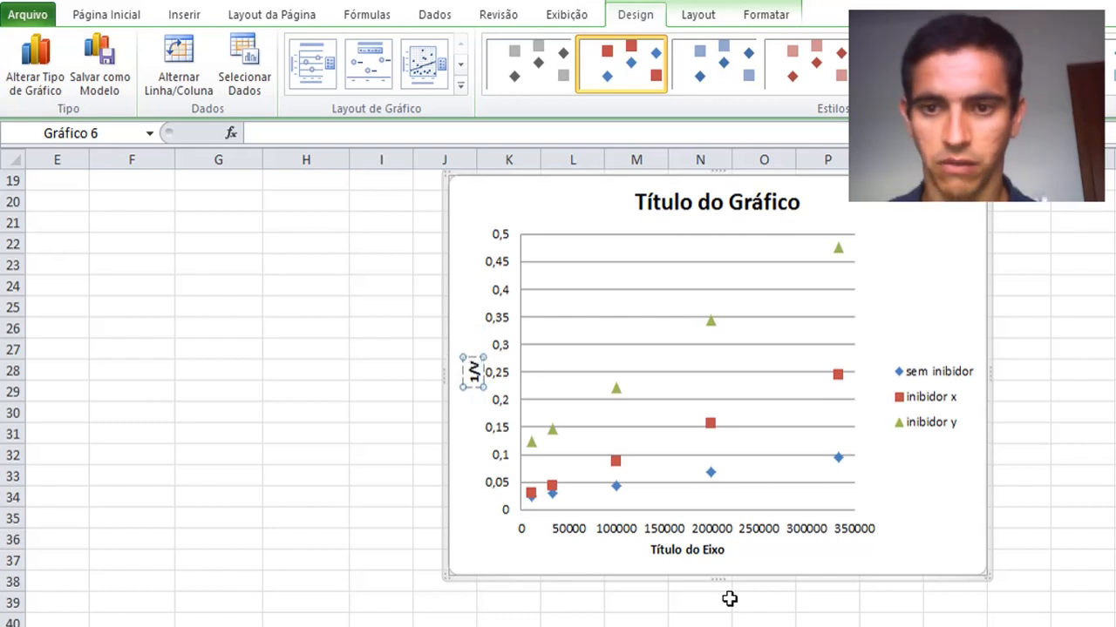
Set the reciprocal chart's horizontal axis title to 1/[S].
click(712, 545)
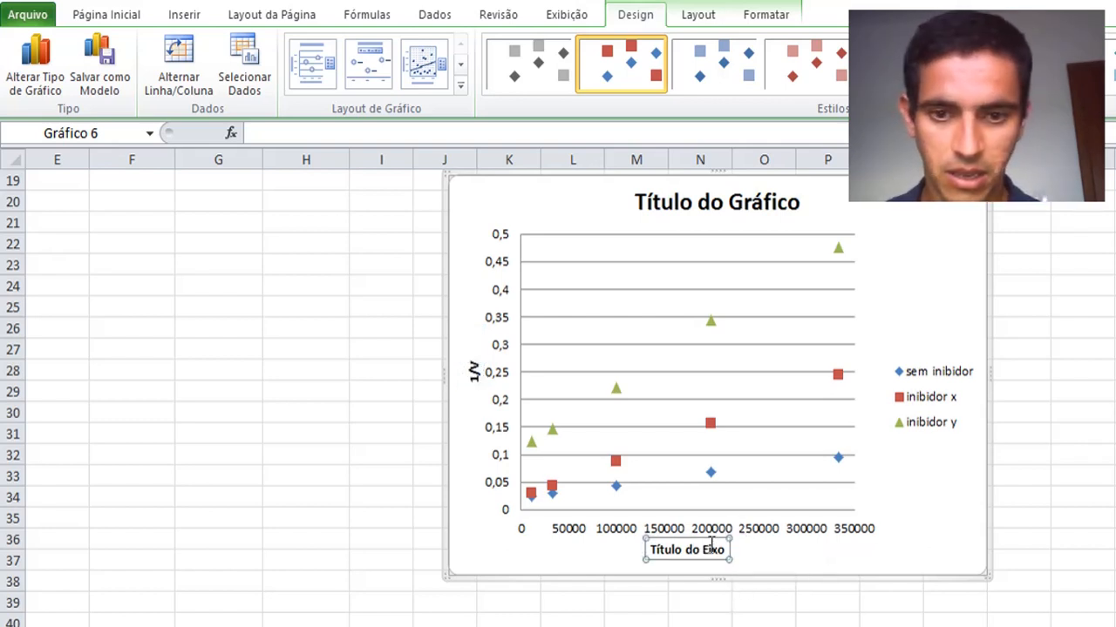
double_click(712, 546)
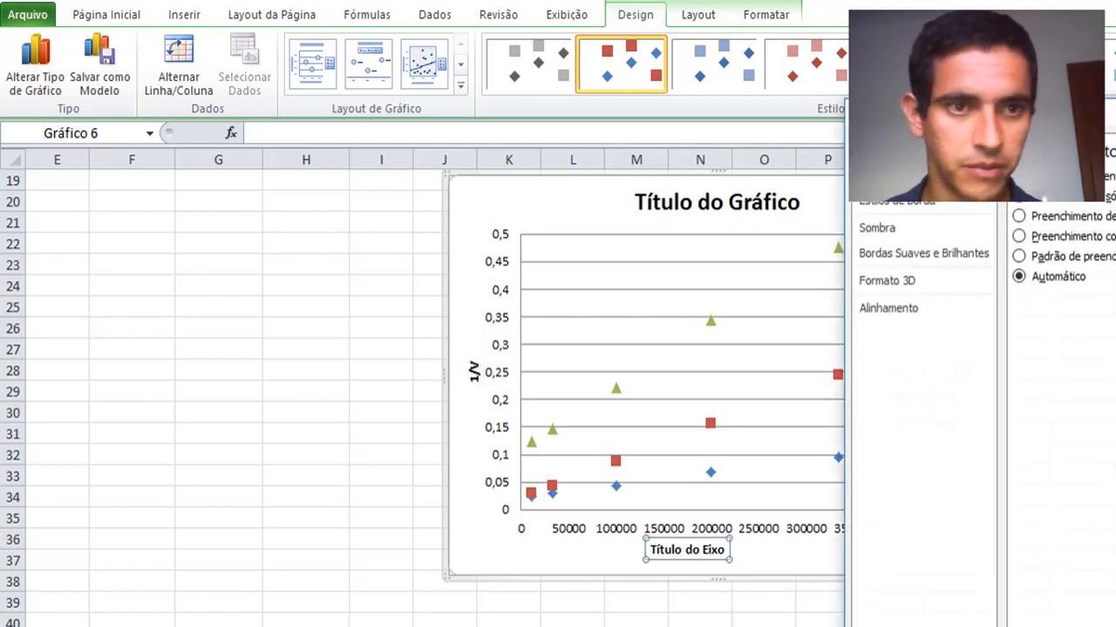
drag(1068, 112, 892, 118)
key(Escape)
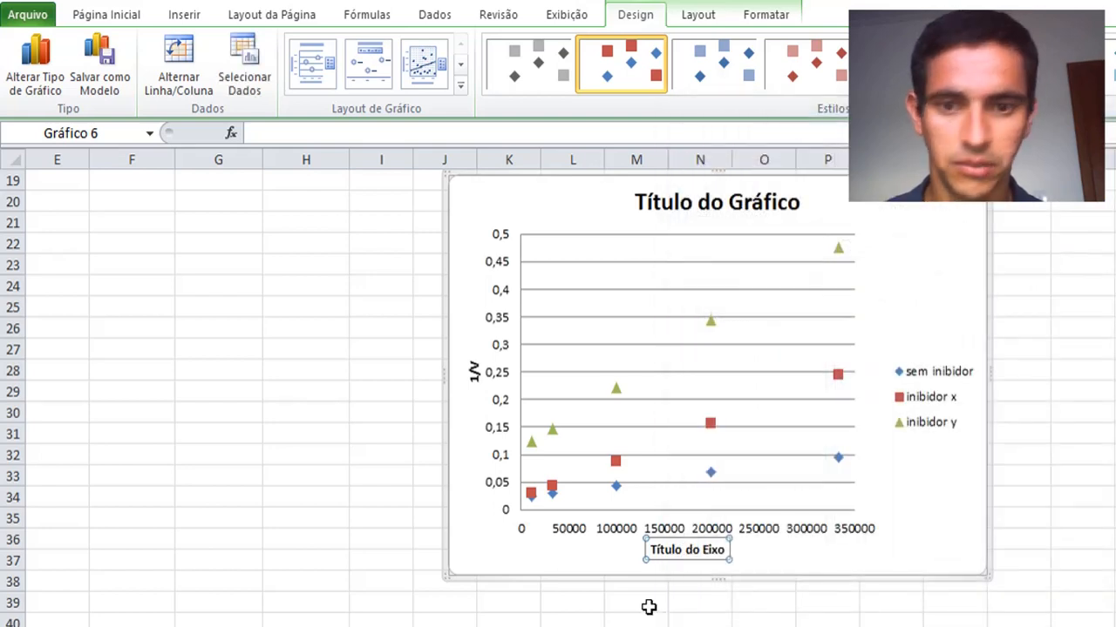
triple_click(687, 550)
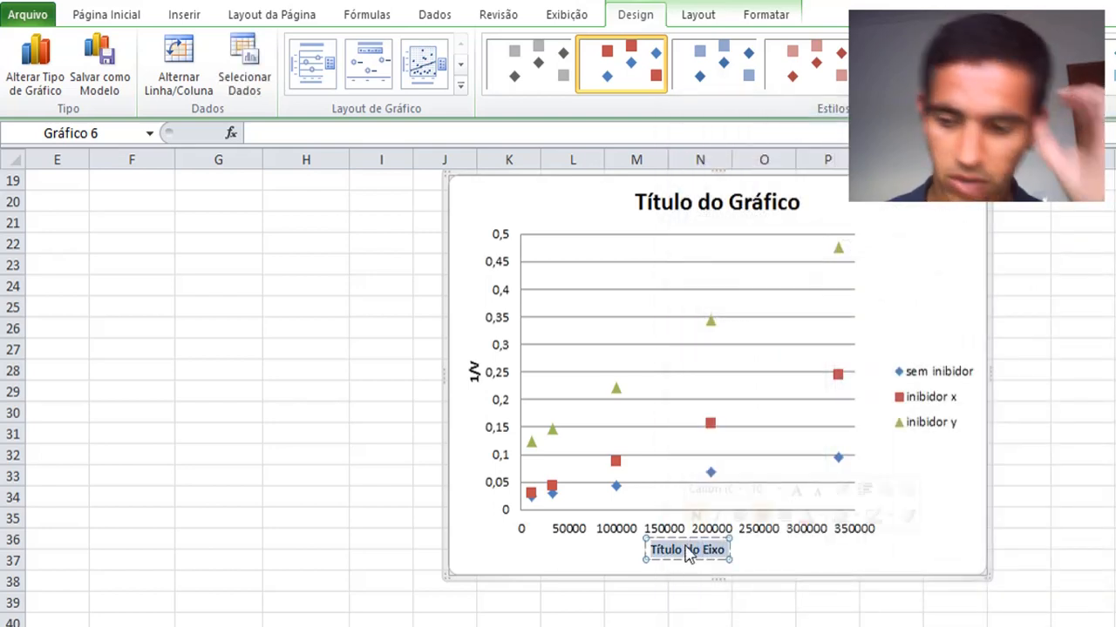
key(BackSpace)
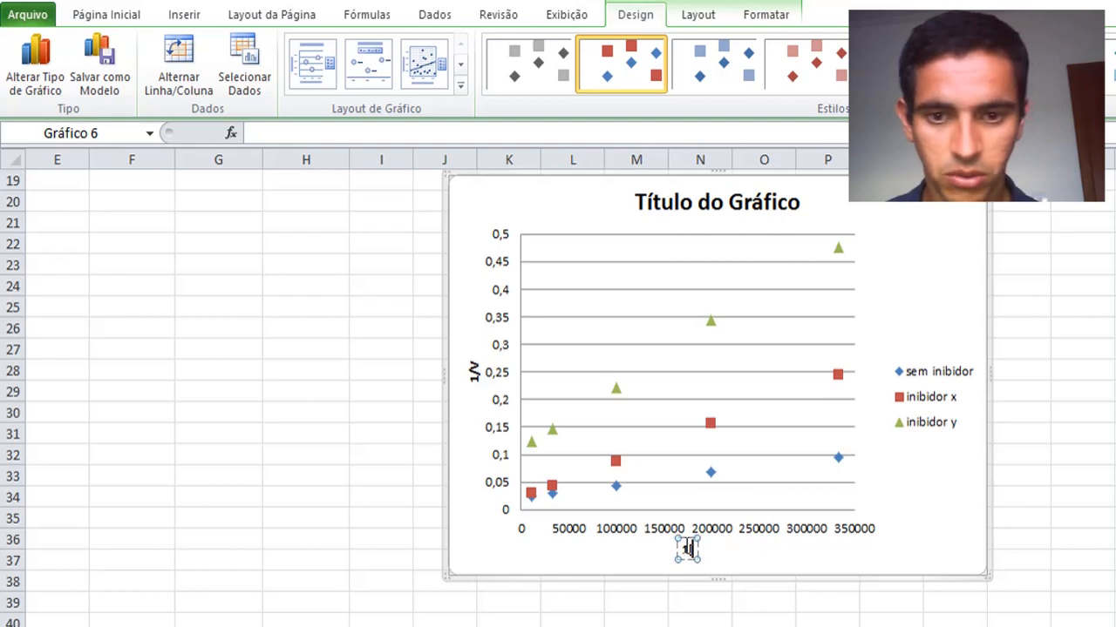
text(/)
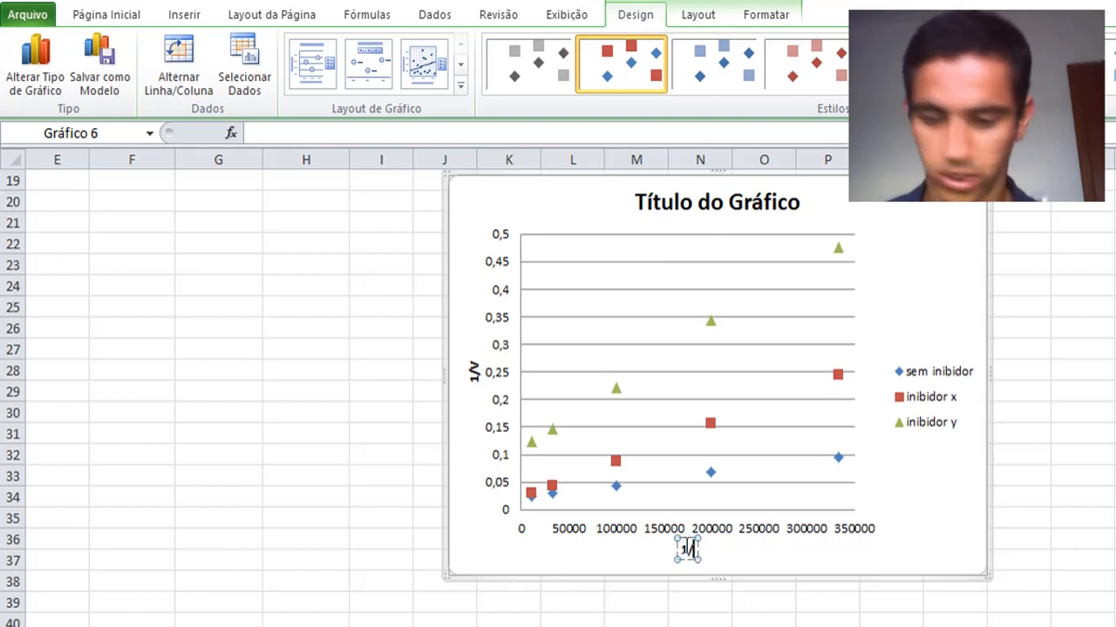
text([S)
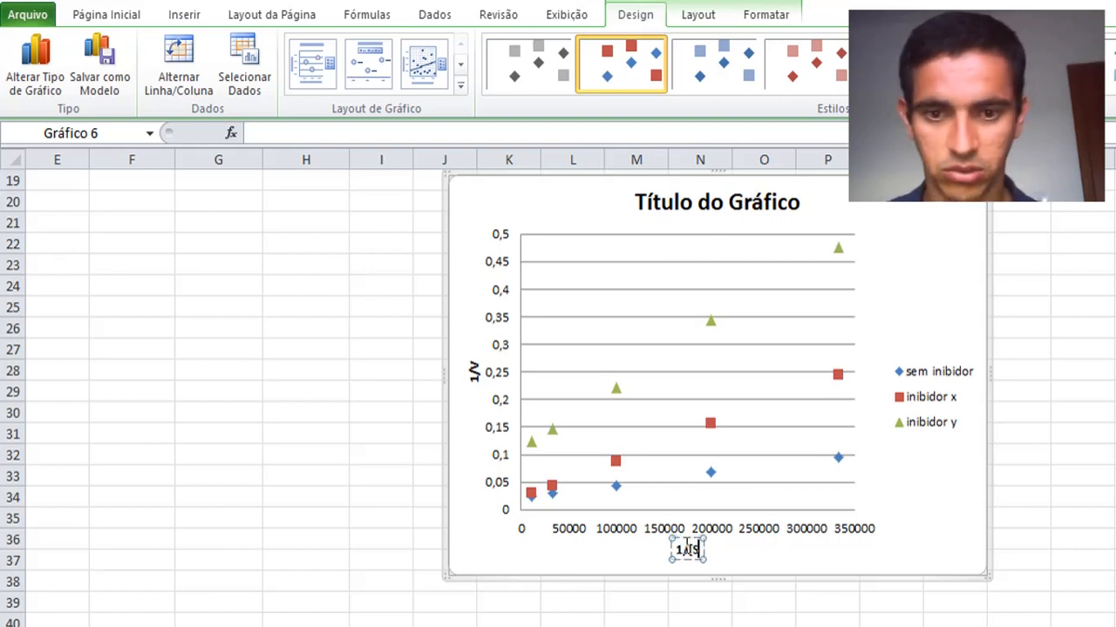
text(])
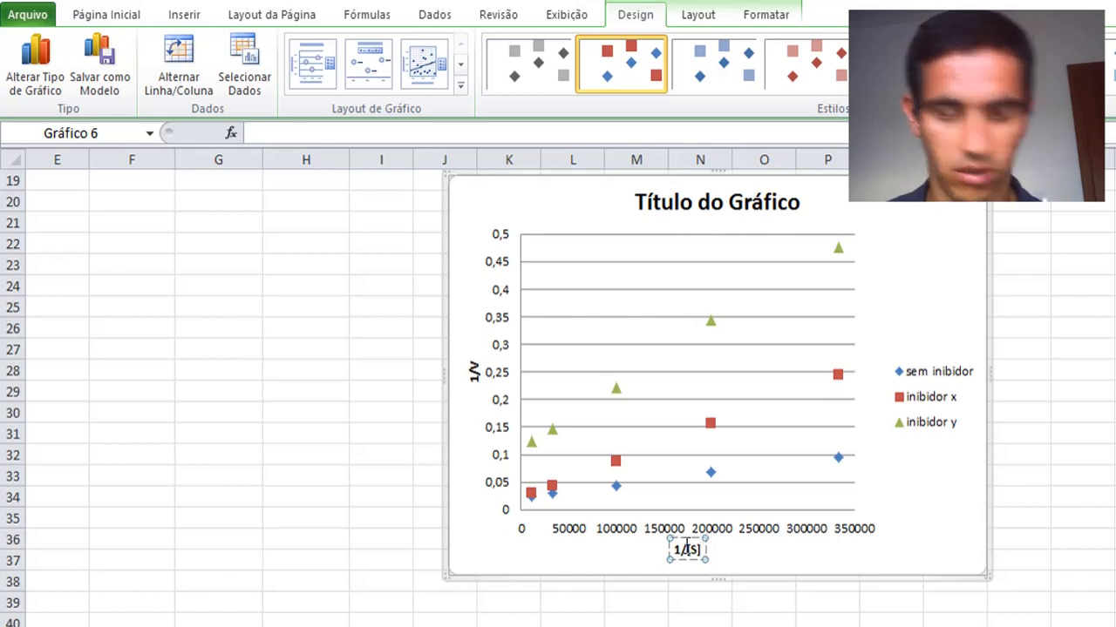
click(811, 565)
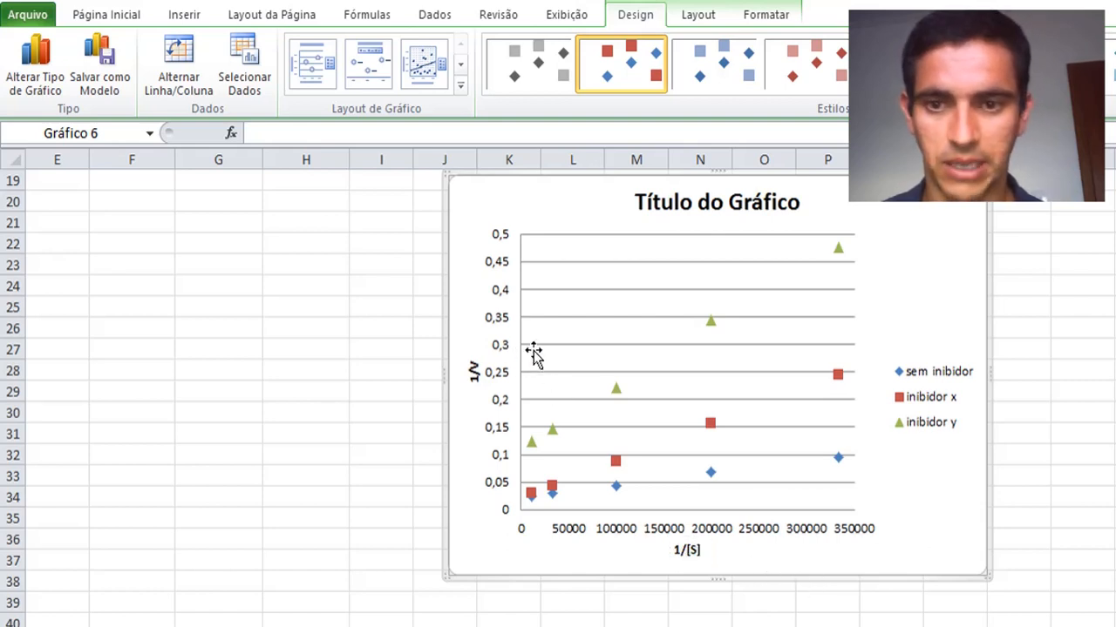
Delete the horizontal gridlines from the reciprocal chart.
click(684, 374)
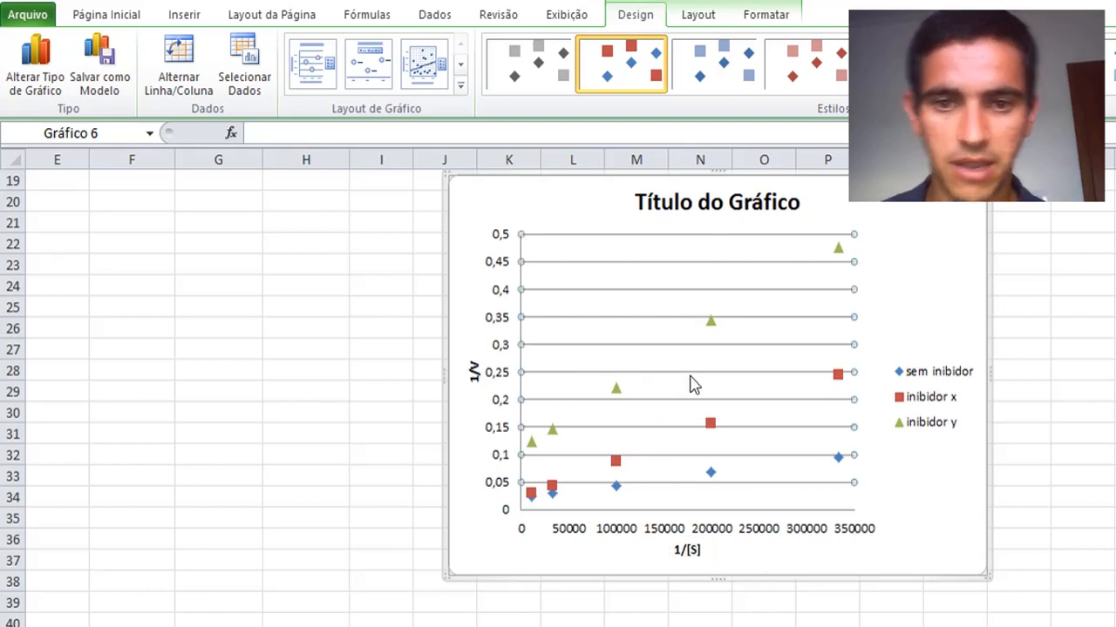
key(Delete)
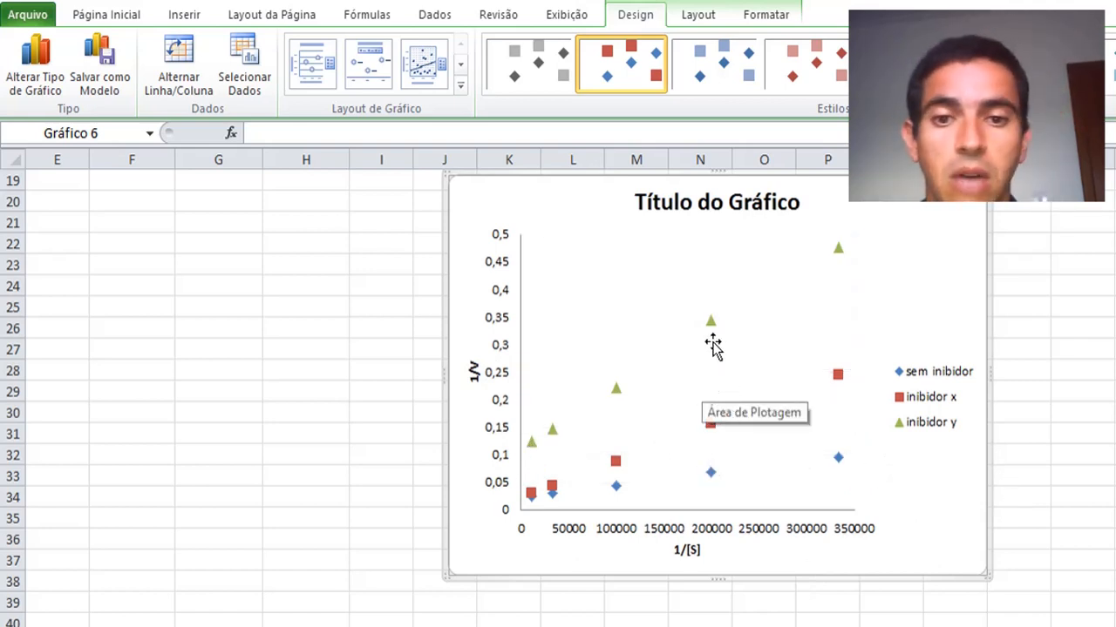
Add a linear trendline with its equation shown to the inibidor y series, and place the equation beside the line's upper end.
right_click(712, 329)
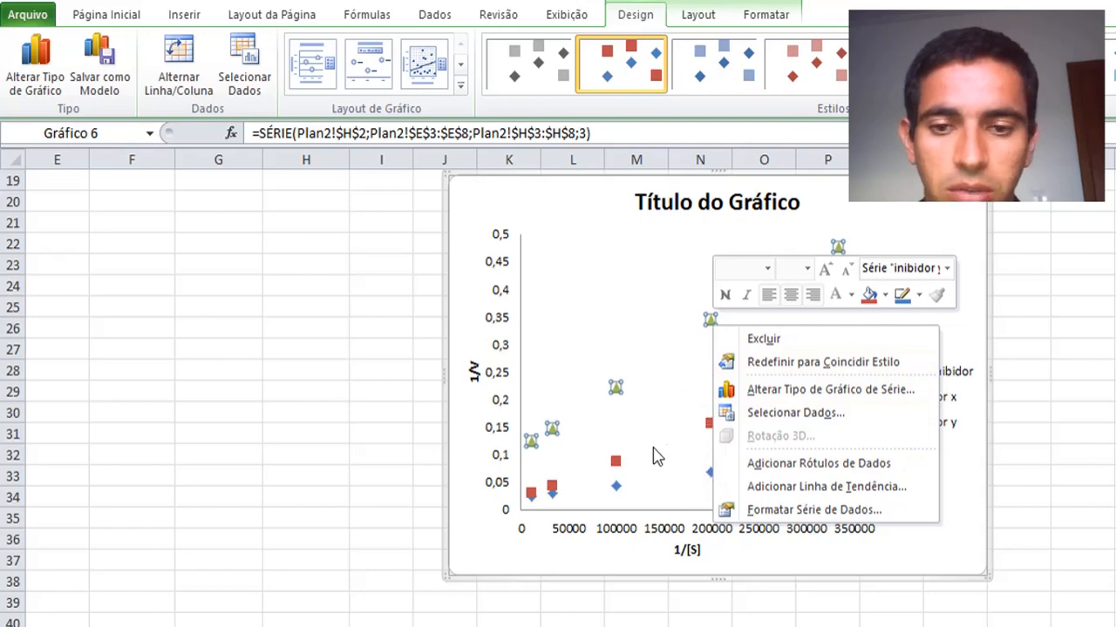
click(819, 488)
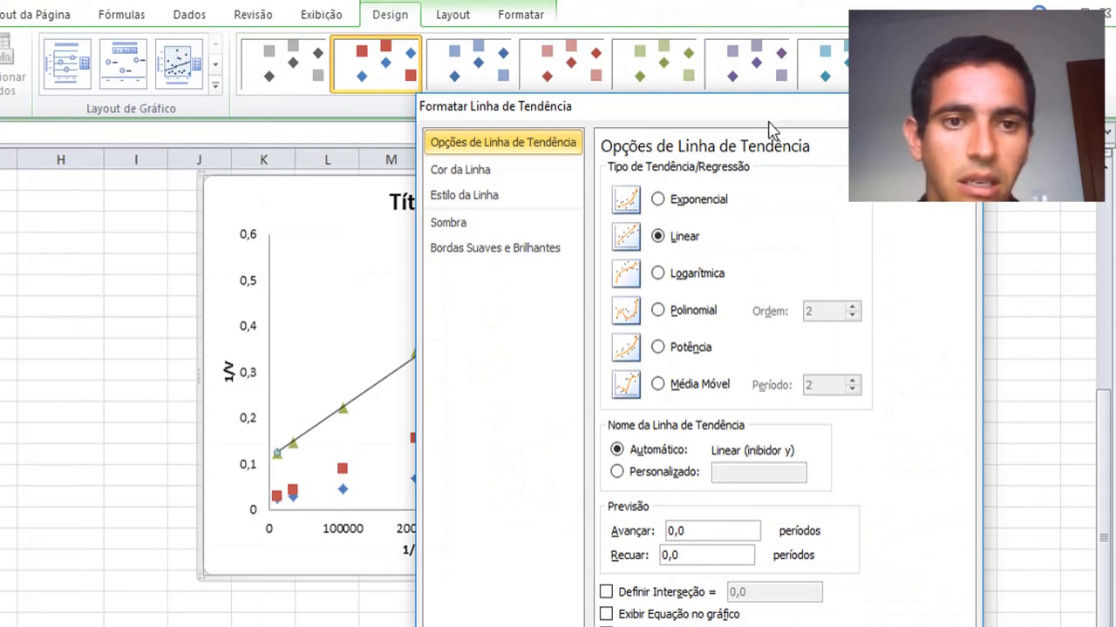
drag(769, 123, 845, 34)
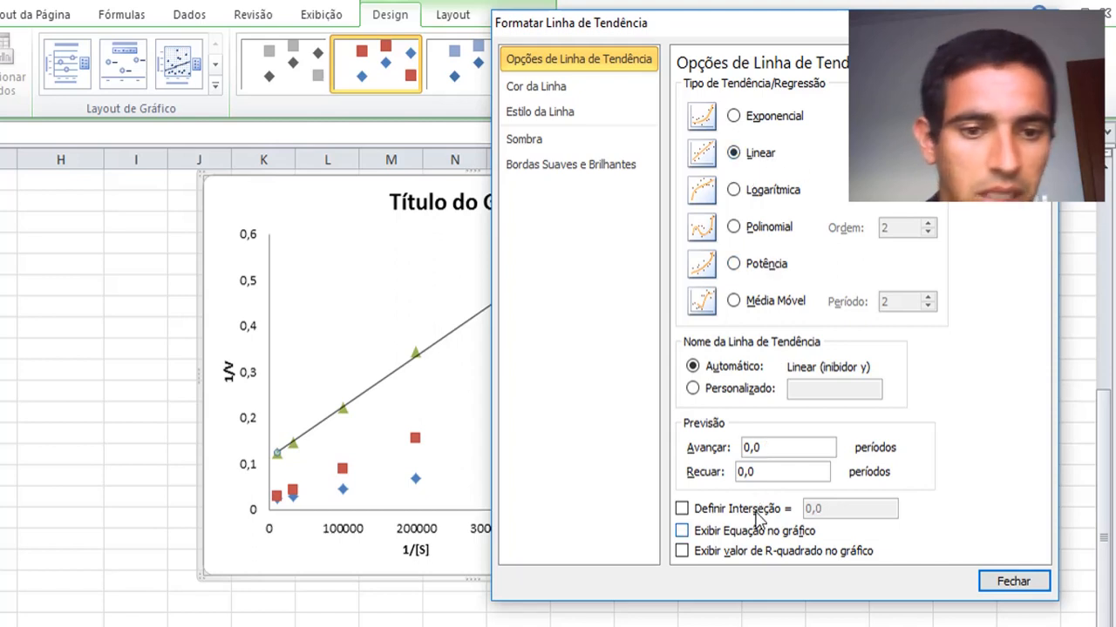
click(681, 532)
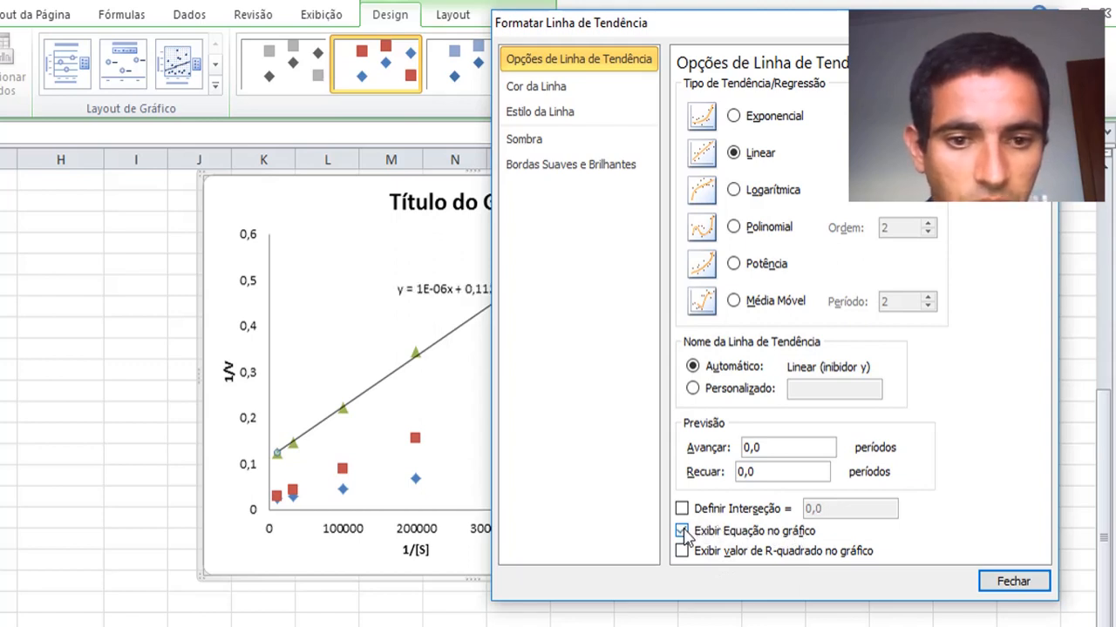
click(1011, 581)
click(455, 290)
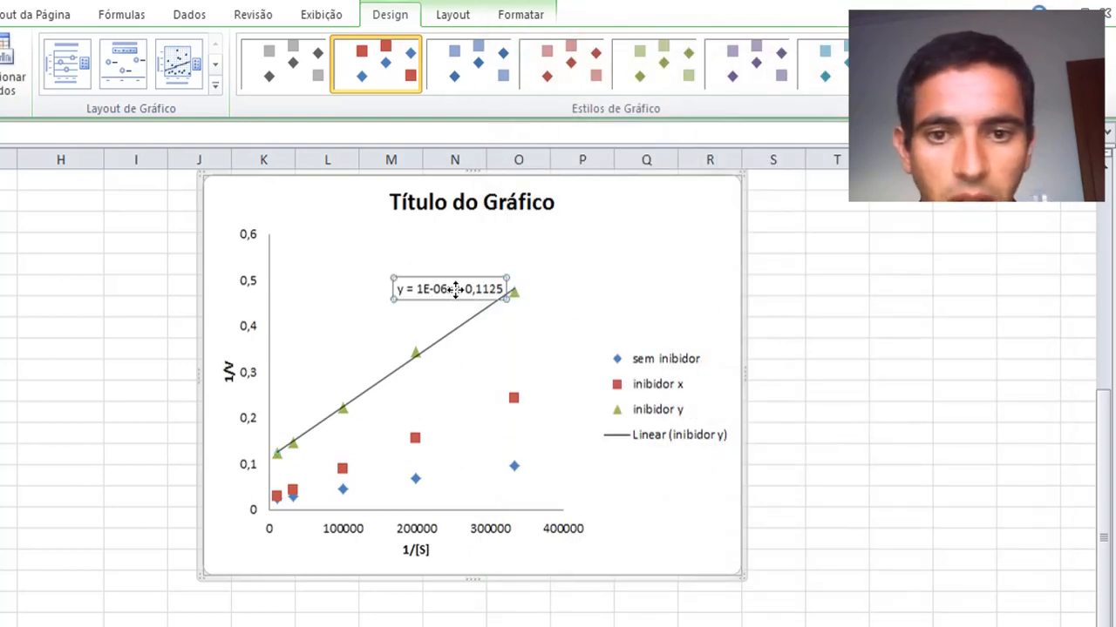
drag(494, 295, 590, 301)
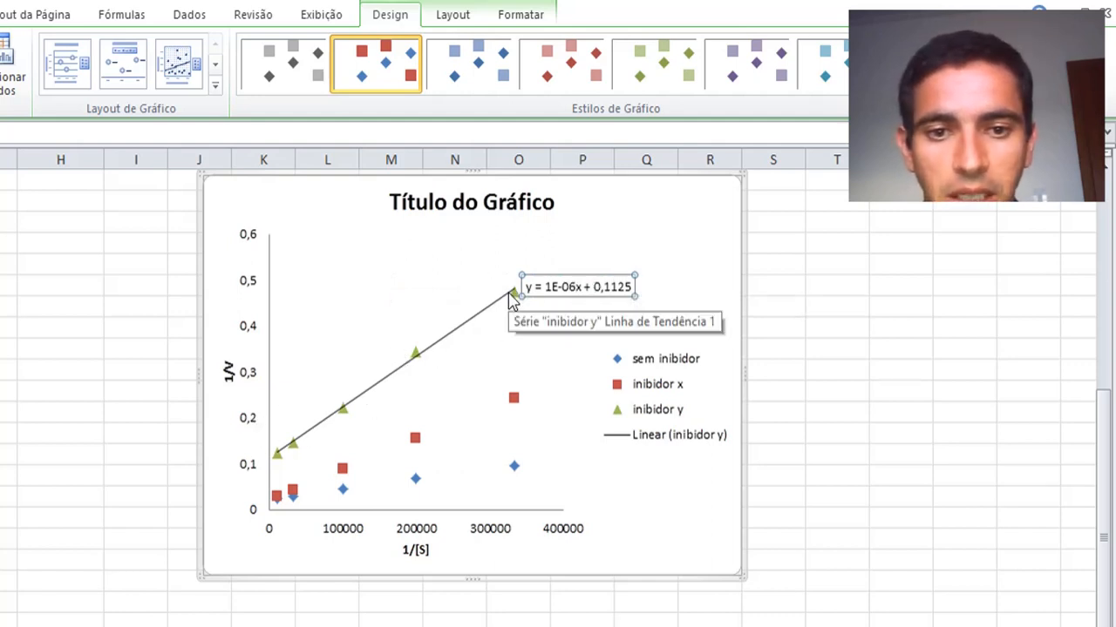
Add a linear trendline with its equation shown to the inibidor x series, and place the equation above the line's upper end.
click(514, 400)
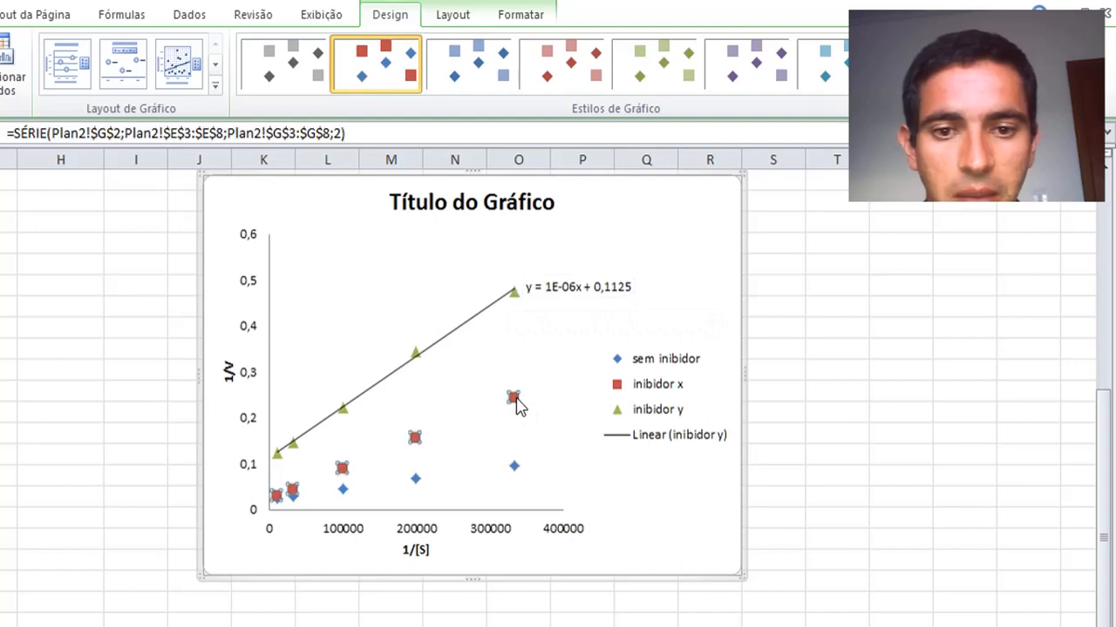
right_click(515, 396)
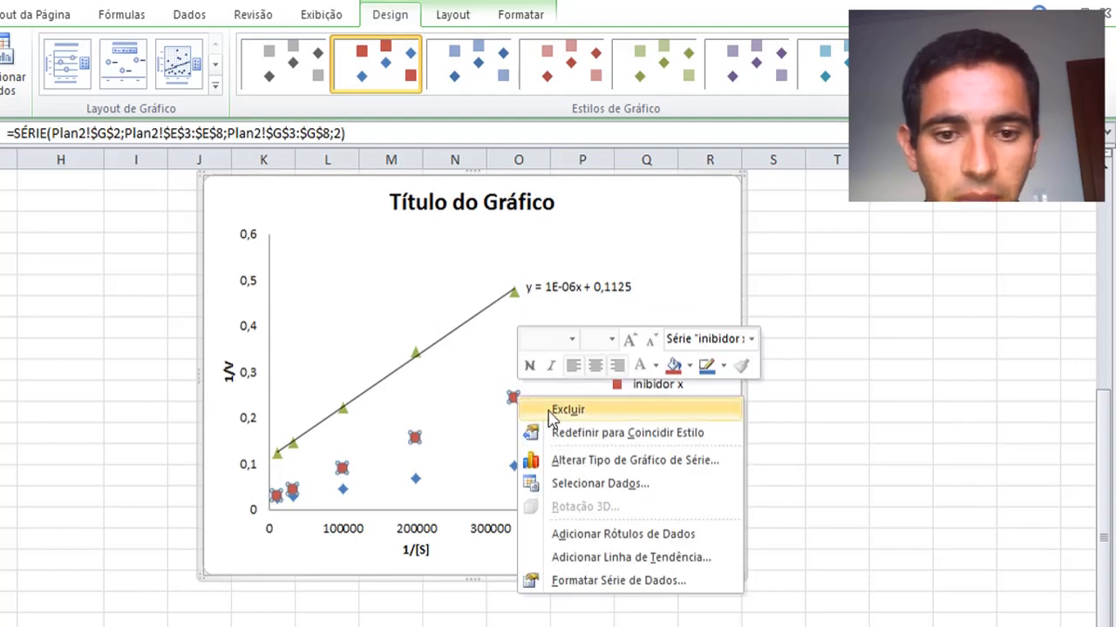
click(624, 558)
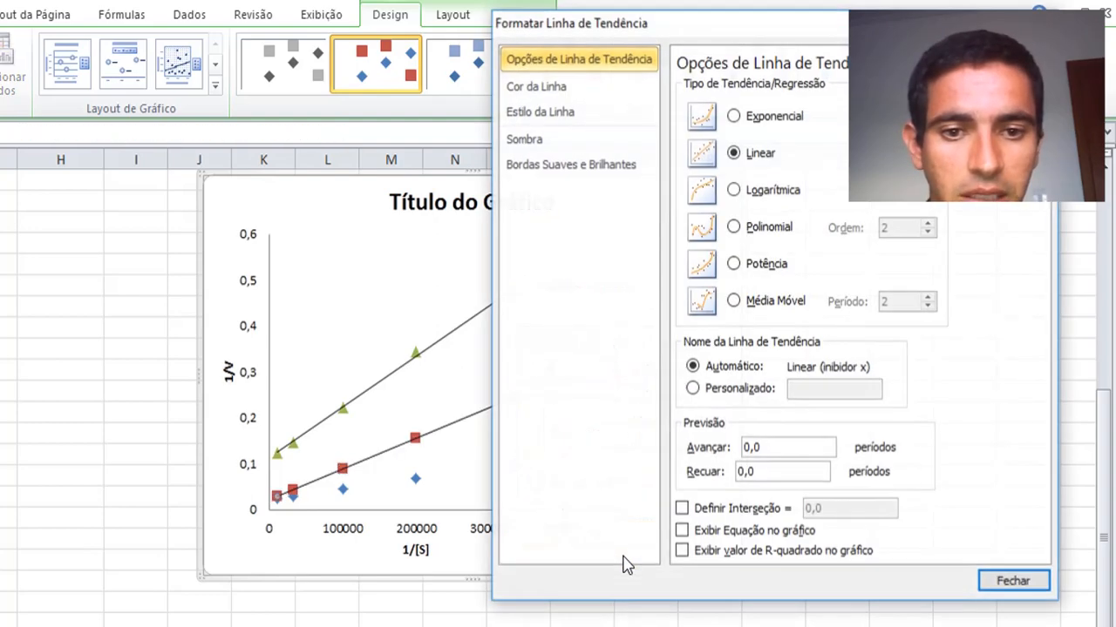
click(734, 534)
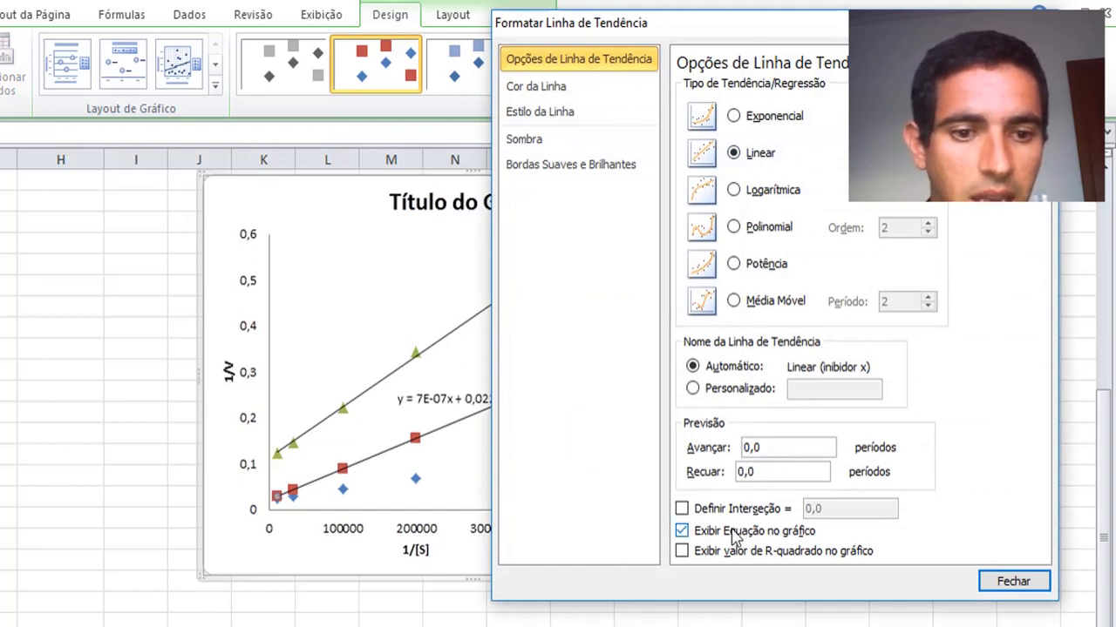
click(1013, 581)
click(495, 397)
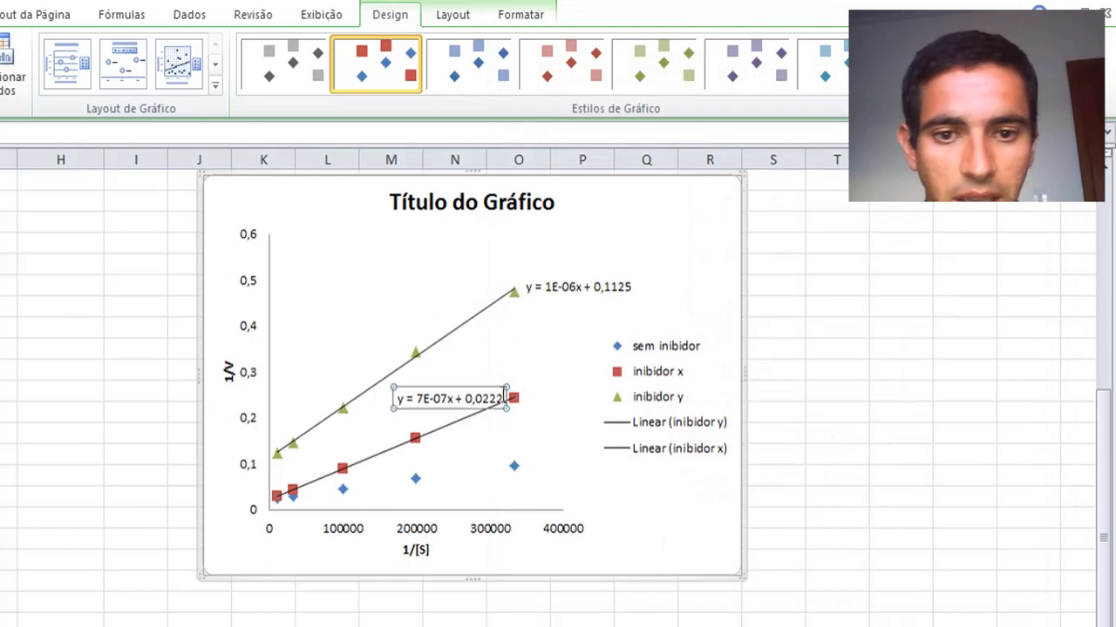
drag(497, 394, 571, 373)
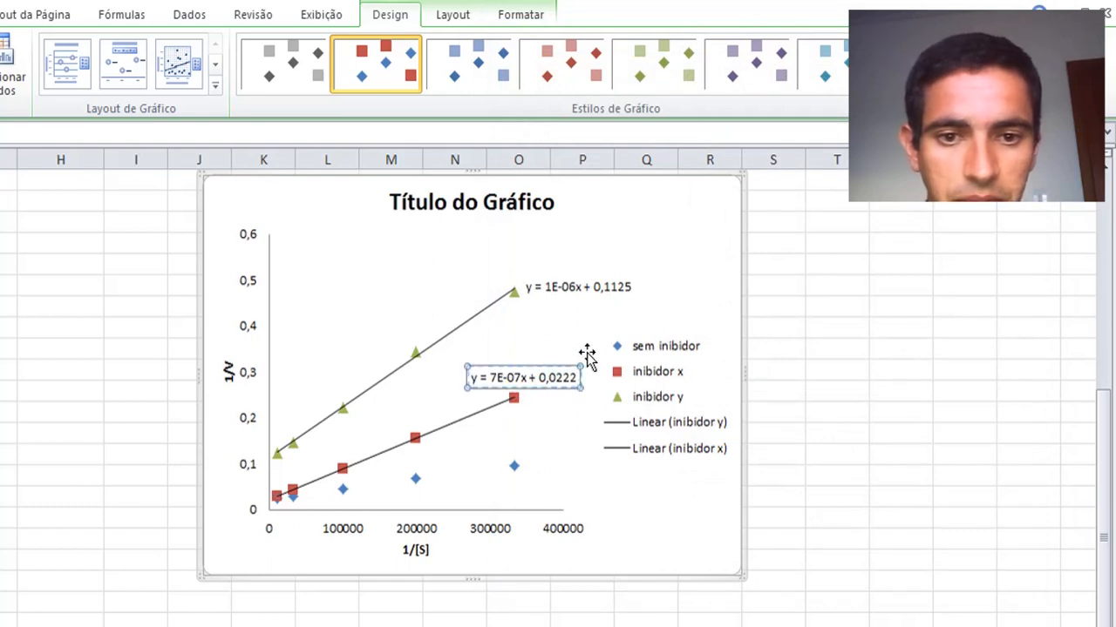
Move the chart legend into the empty upper-left part of the plot, just beside the vertical axis.
click(647, 357)
drag(692, 334, 390, 233)
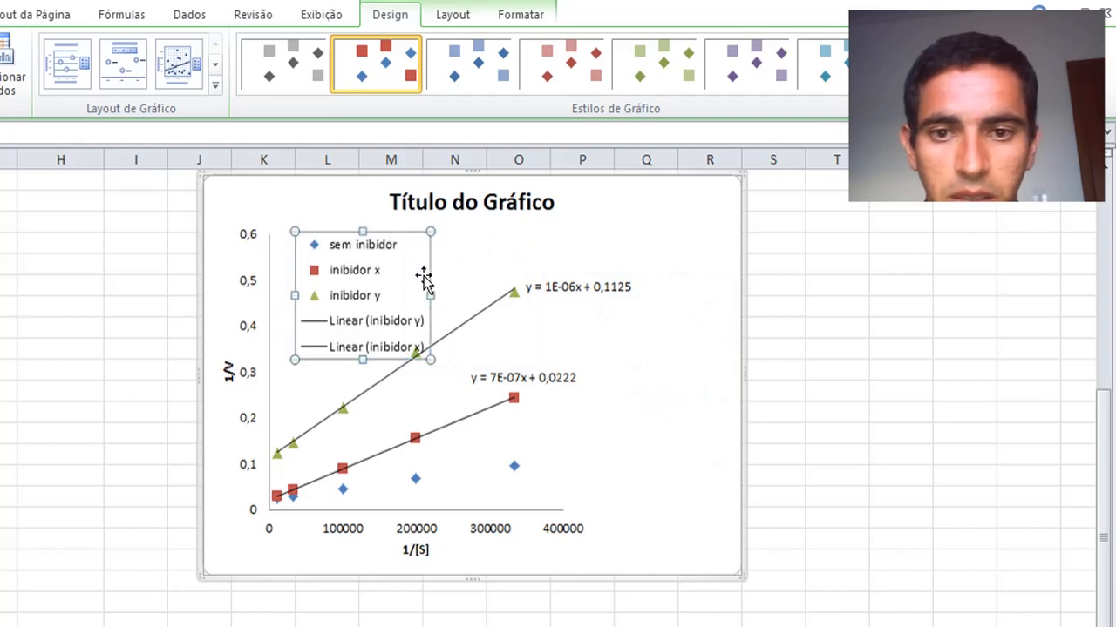
drag(428, 273, 428, 254)
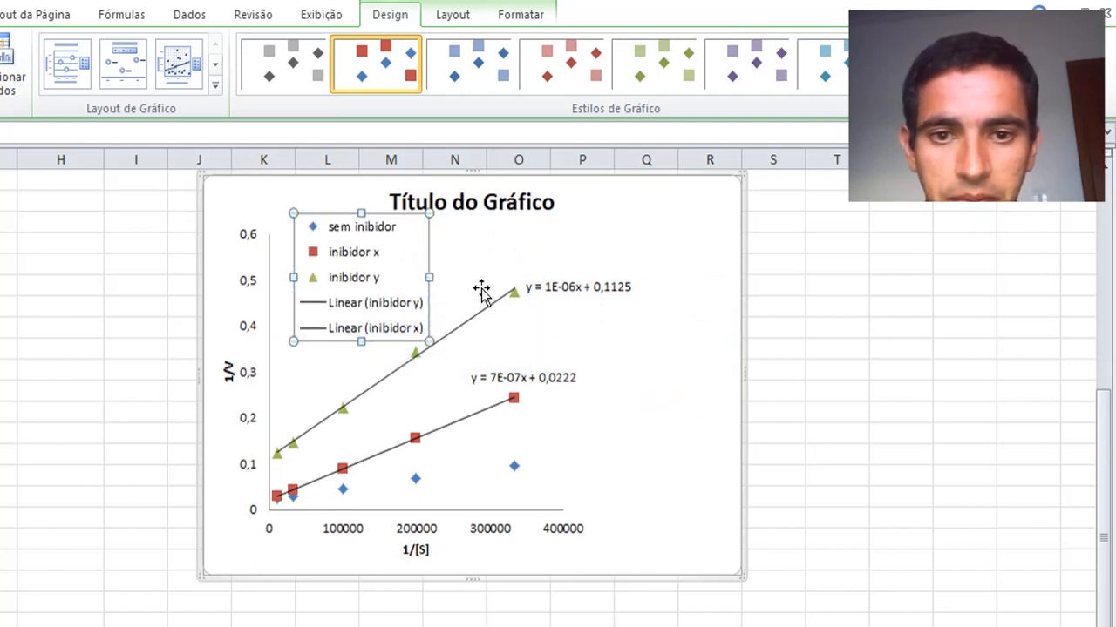
Delete the Linear (inibidor x) and Linear (inibidor y) entries from the legend, keeping the series entries.
click(388, 332)
key(Delete)
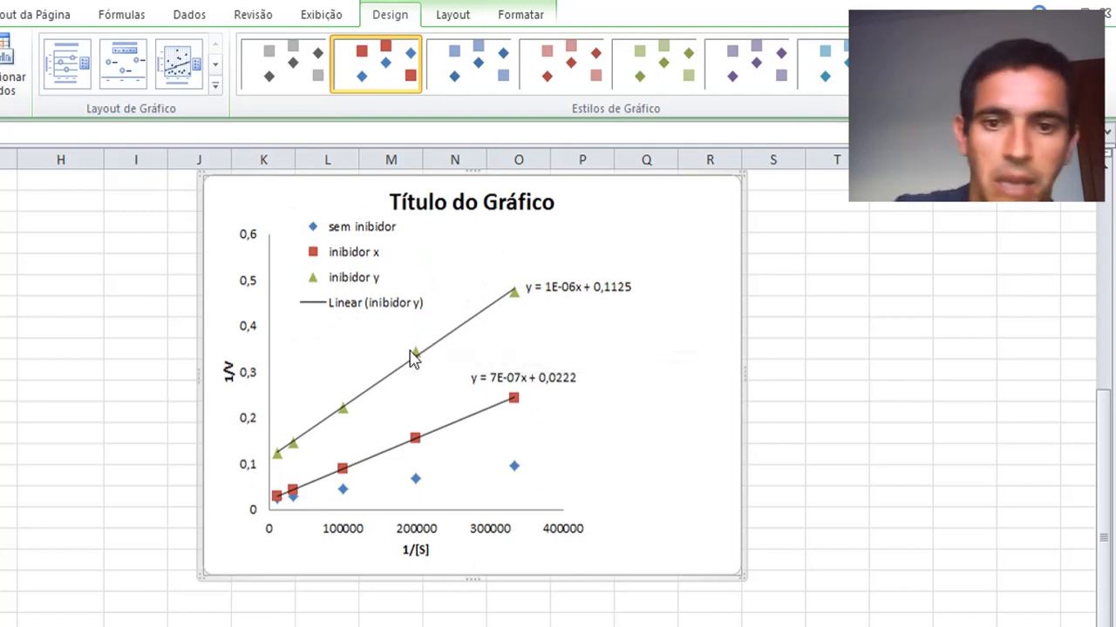
key(Delete)
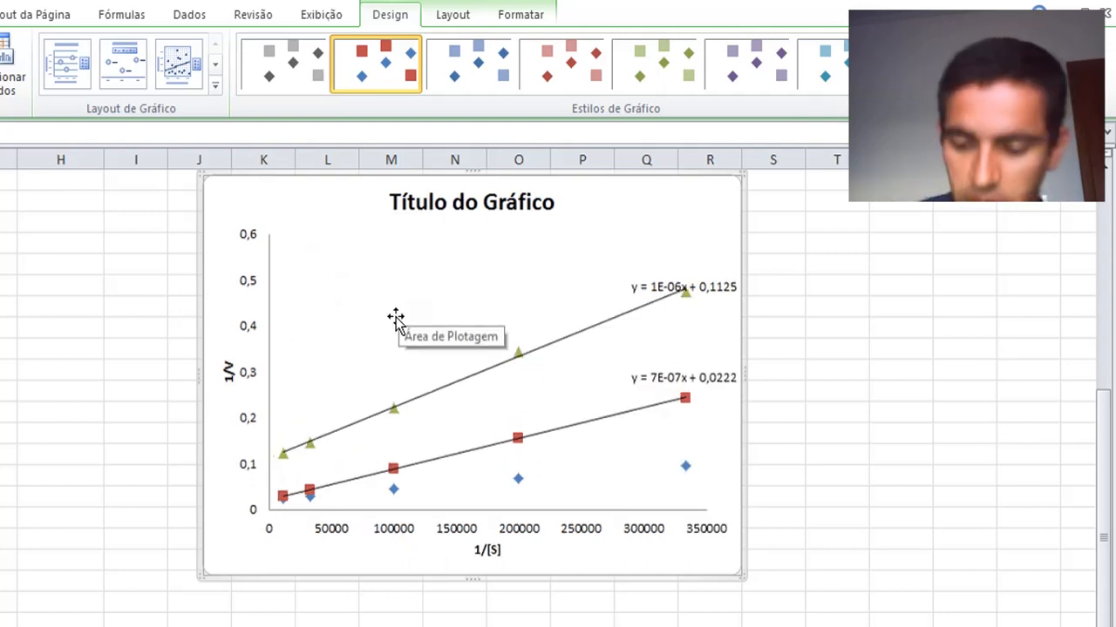
key(ctrl+z)
click(362, 305)
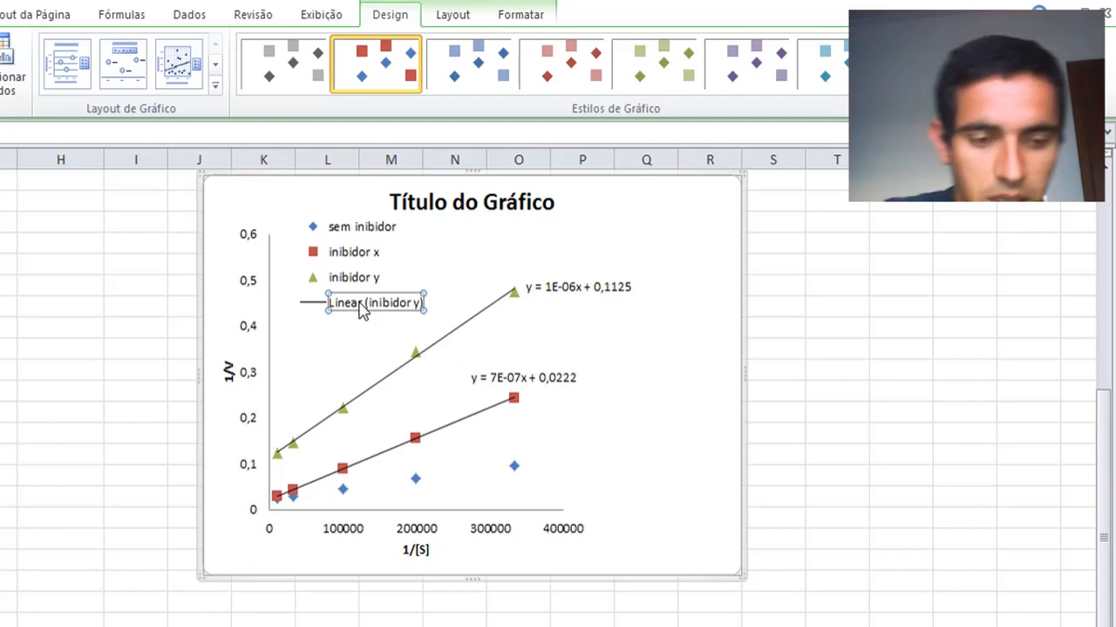
key(Delete)
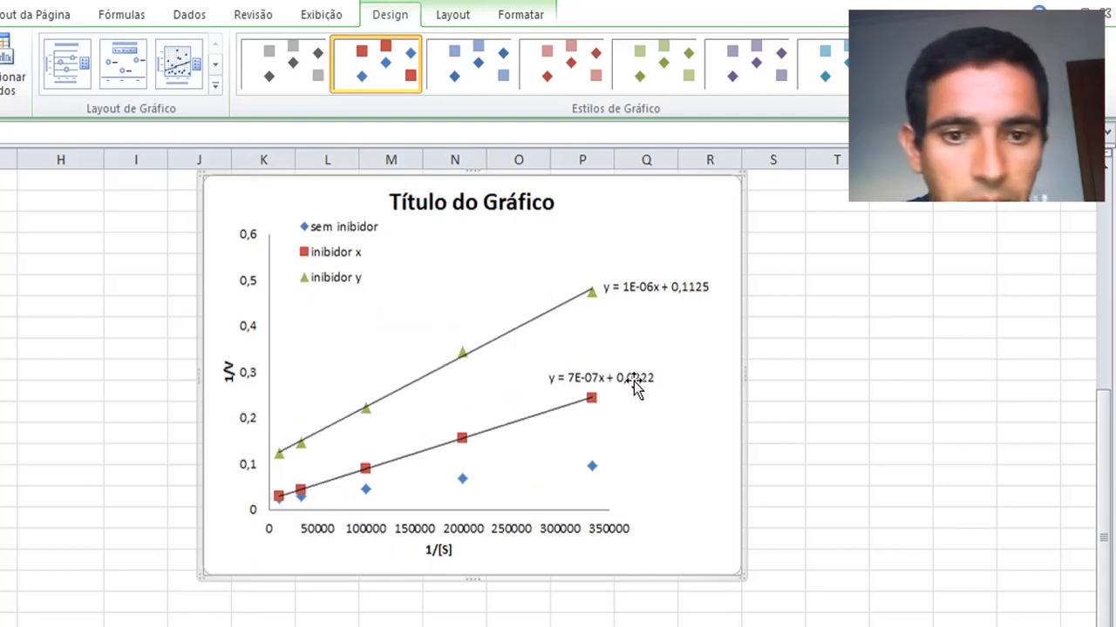
Add a linear trendline with its equation shown to the sem inibidor series, and place the equation at the line's upper end.
click(592, 467)
right_click(592, 469)
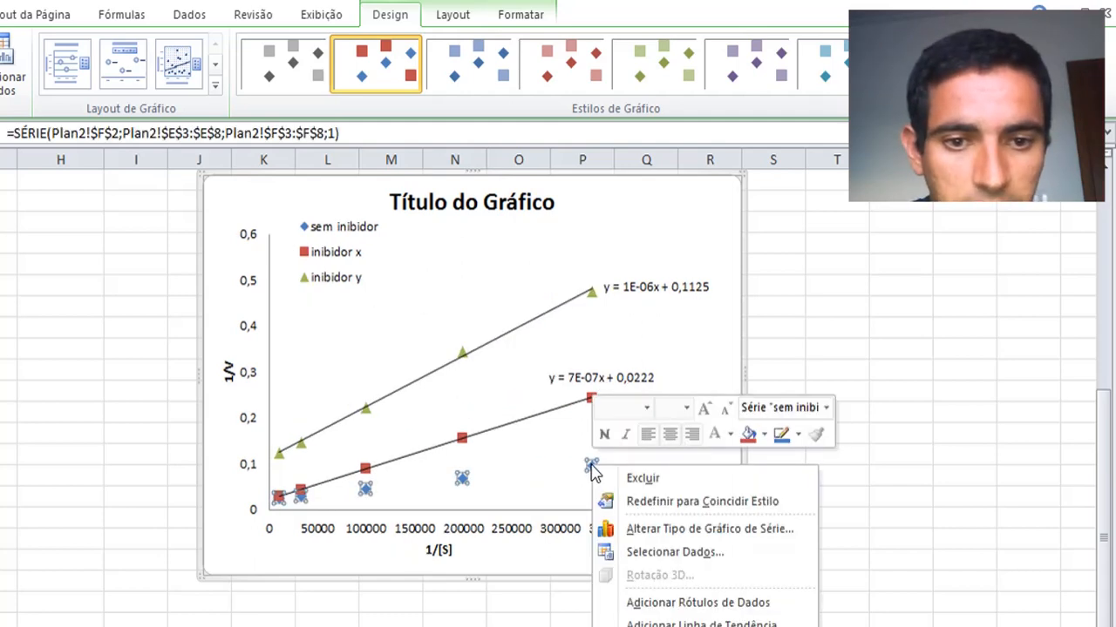
click(700, 624)
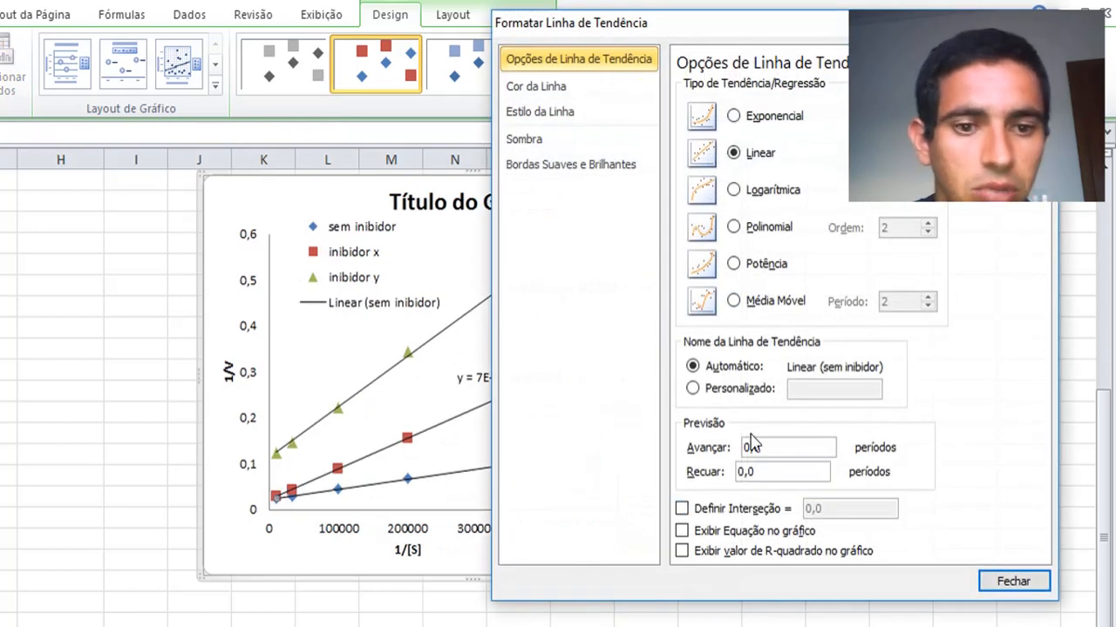
click(723, 533)
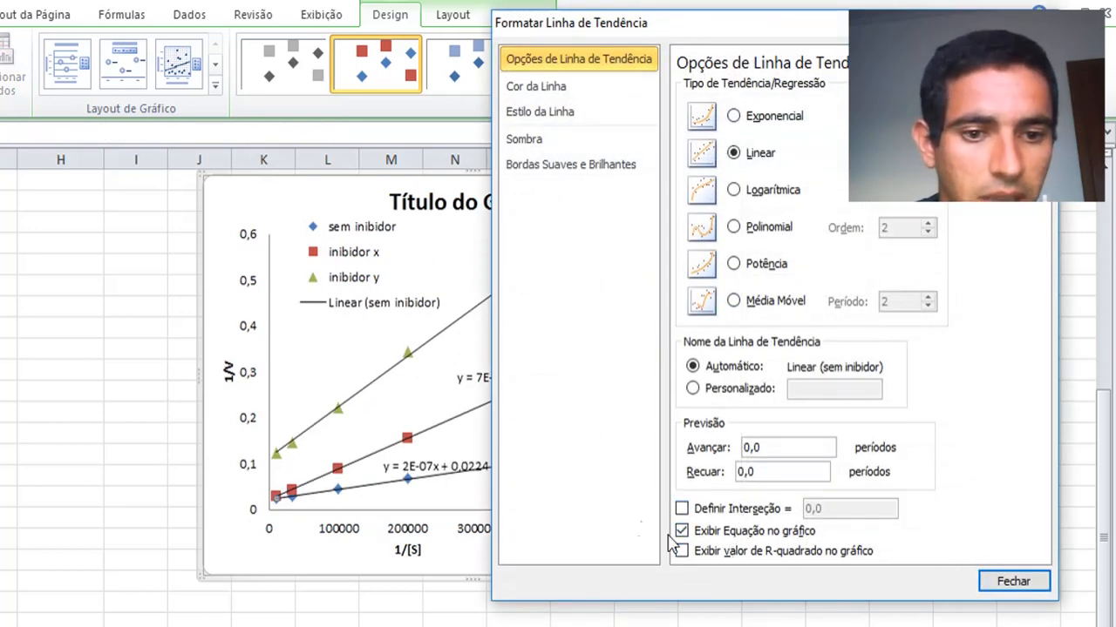
click(985, 584)
click(446, 464)
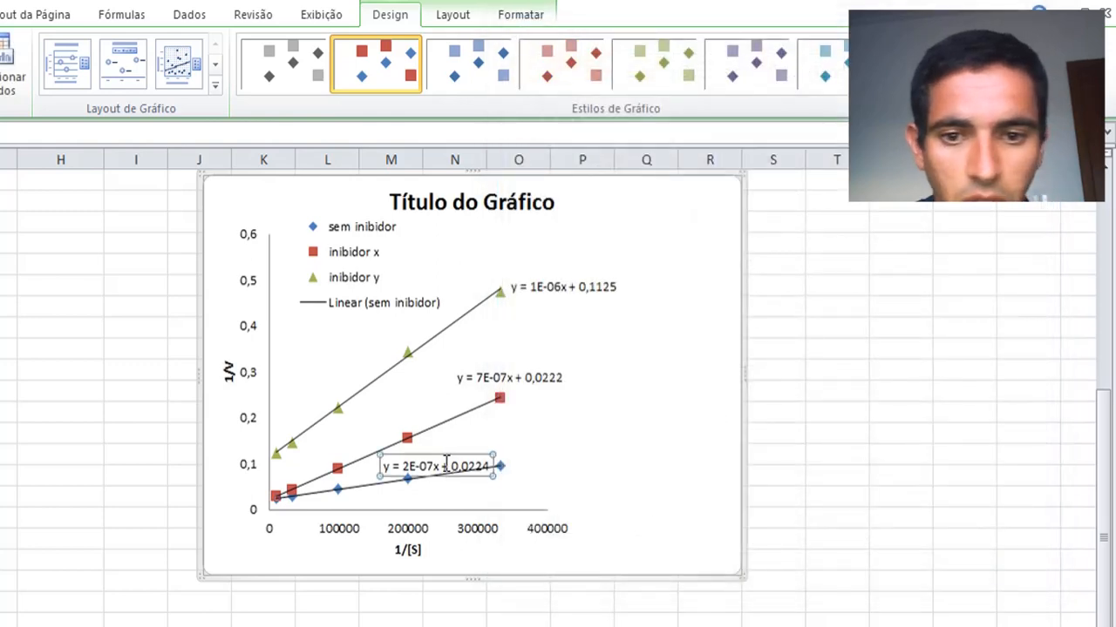
drag(467, 449, 584, 437)
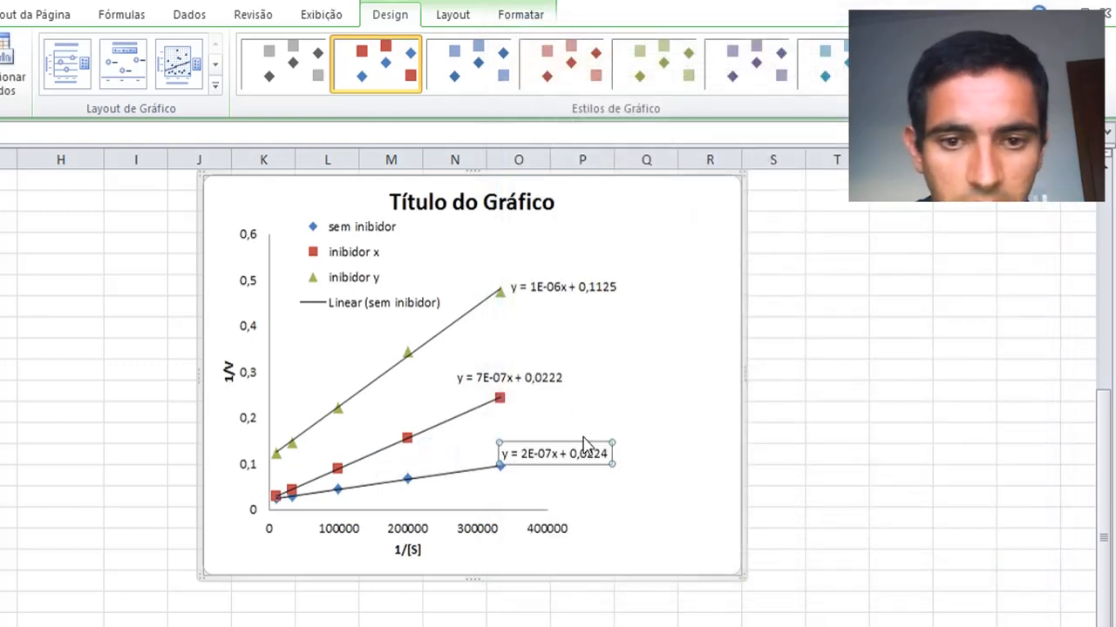
Reposition the inibidor x and inibidor y trendline equations so they line up beyond the ends of their lines.
click(509, 371)
drag(547, 365, 604, 364)
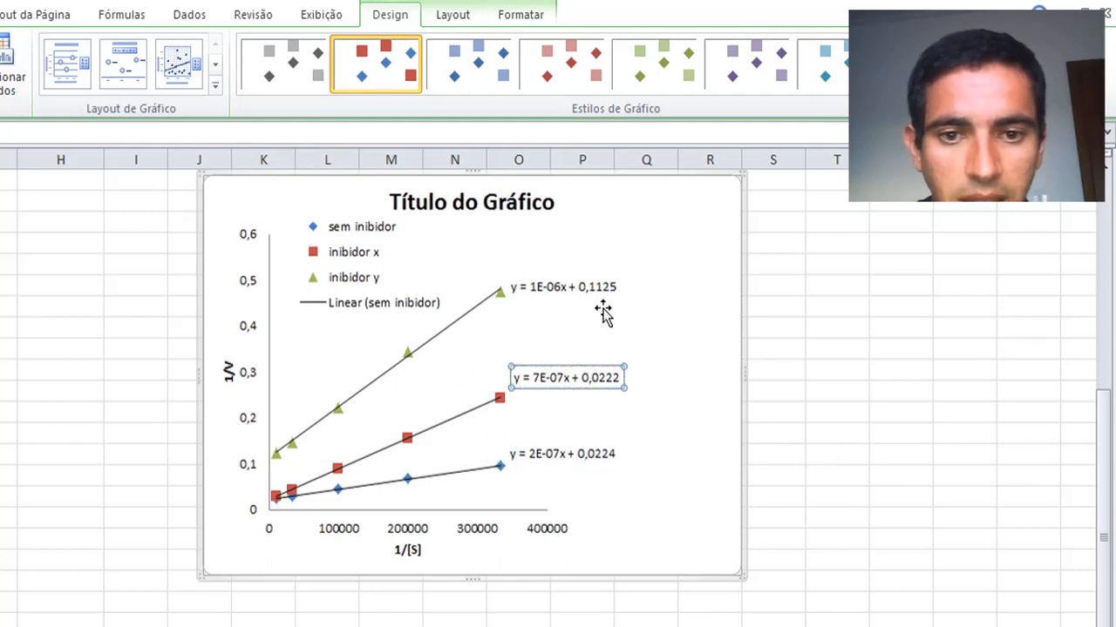
click(605, 275)
drag(608, 273, 615, 274)
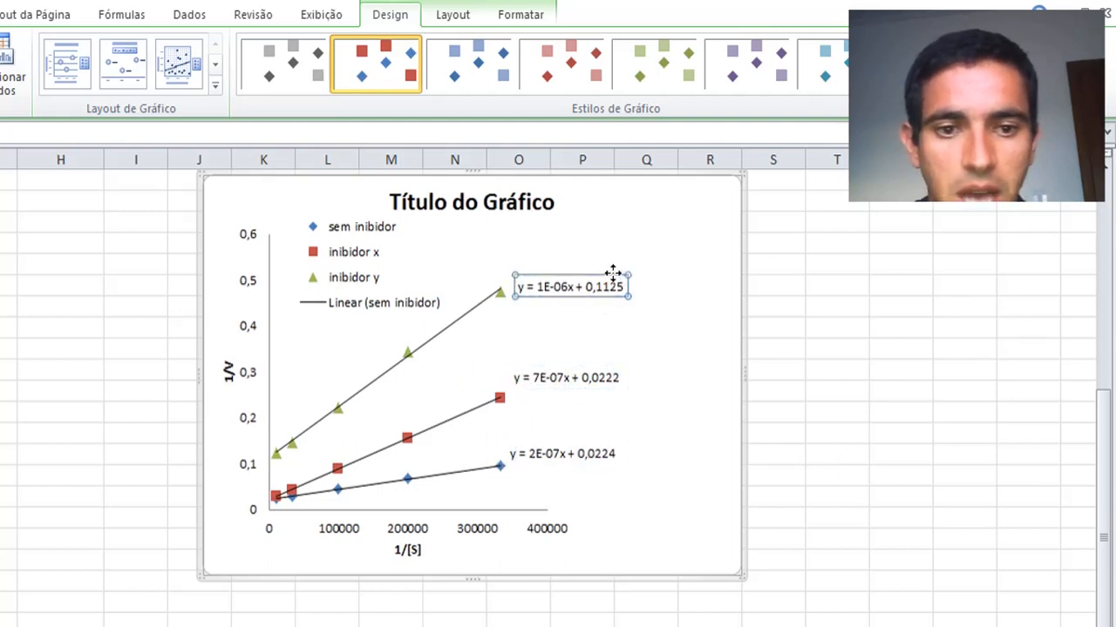
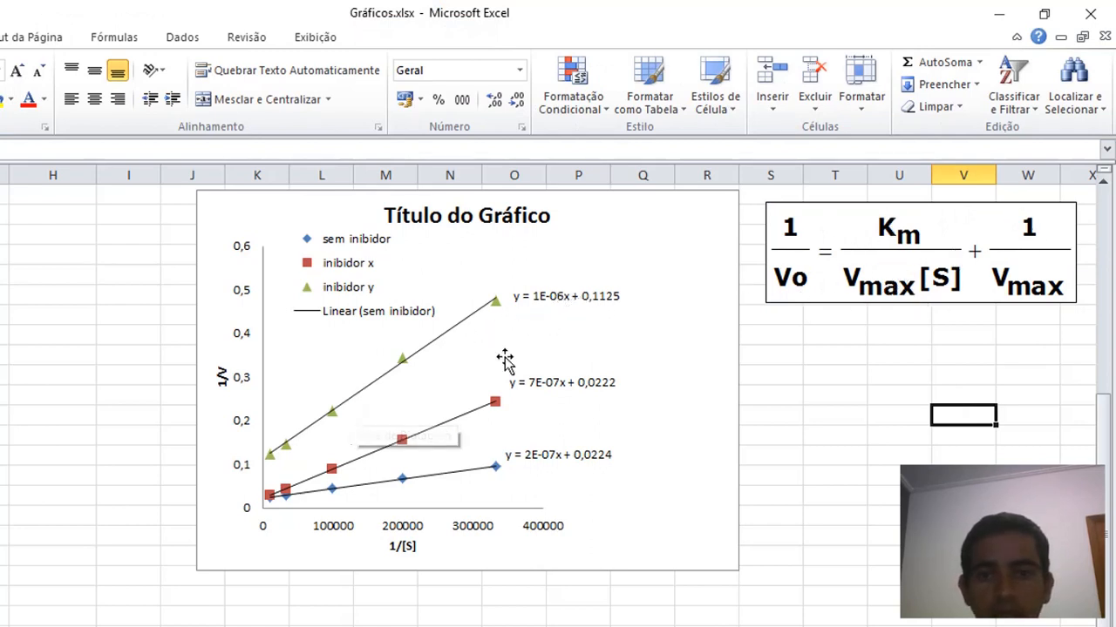
Delete the Linear (sem inibidor) entry from the chart legend and deselect the chart.
click(516, 300)
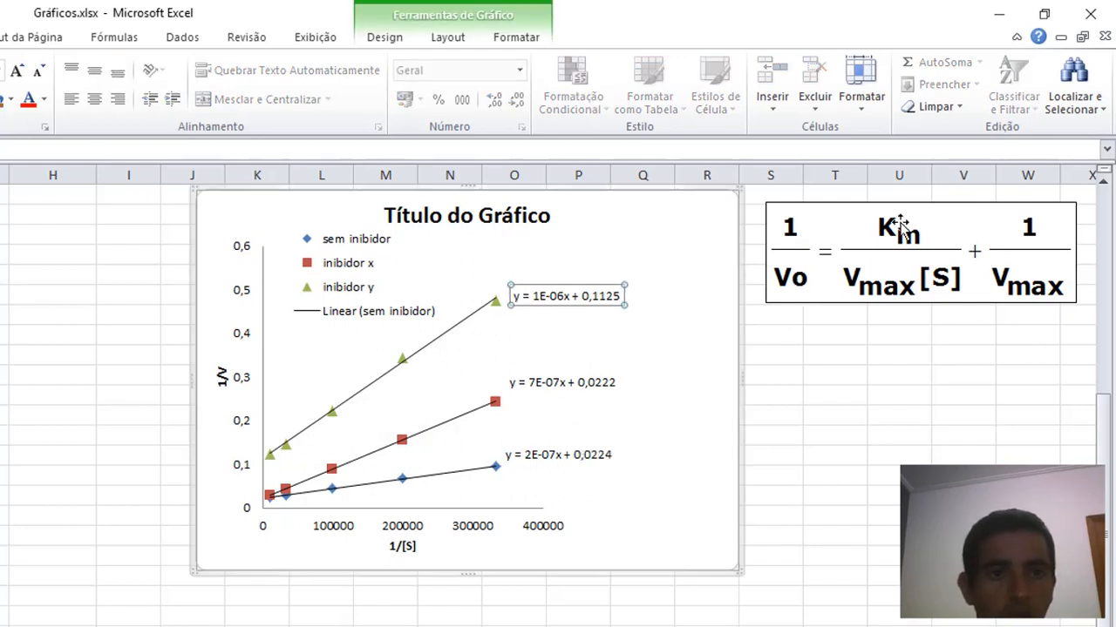
click(809, 376)
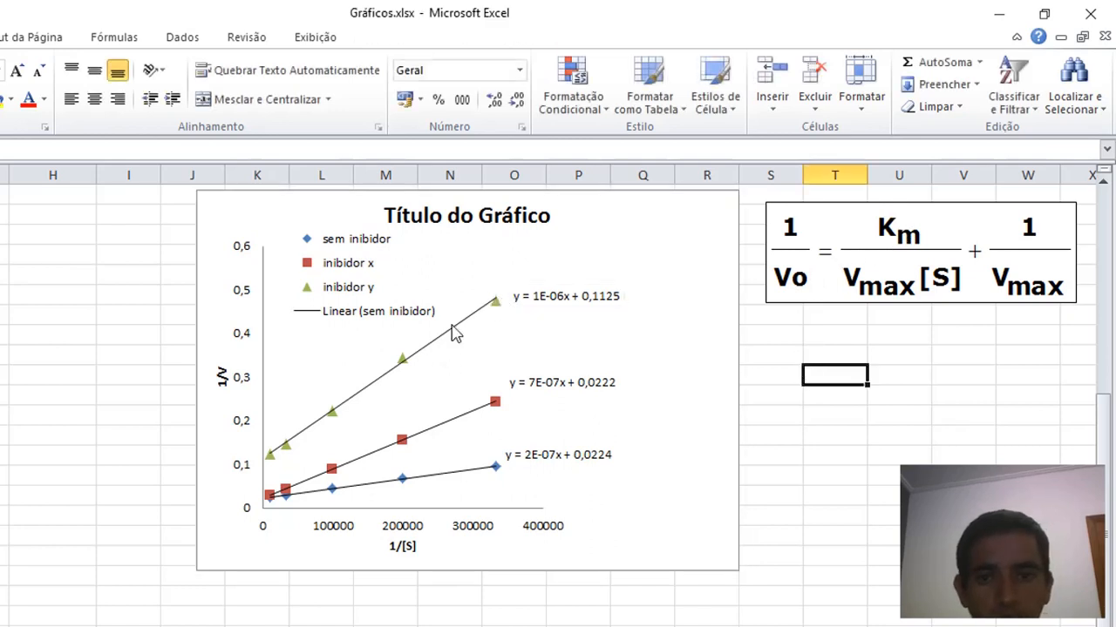
click(394, 319)
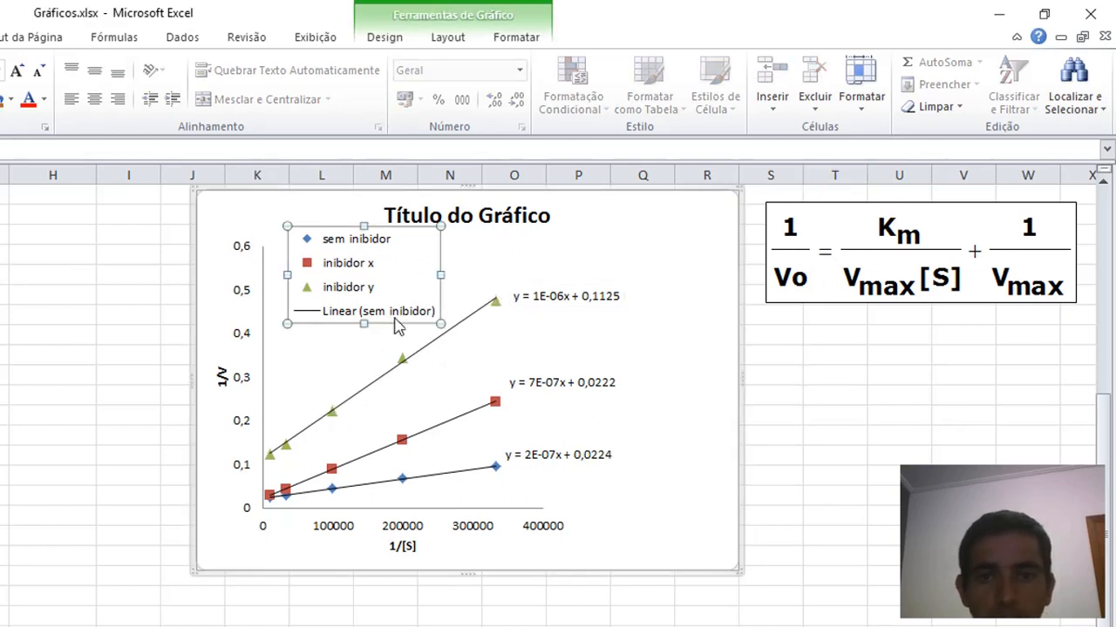
click(406, 319)
key(Delete)
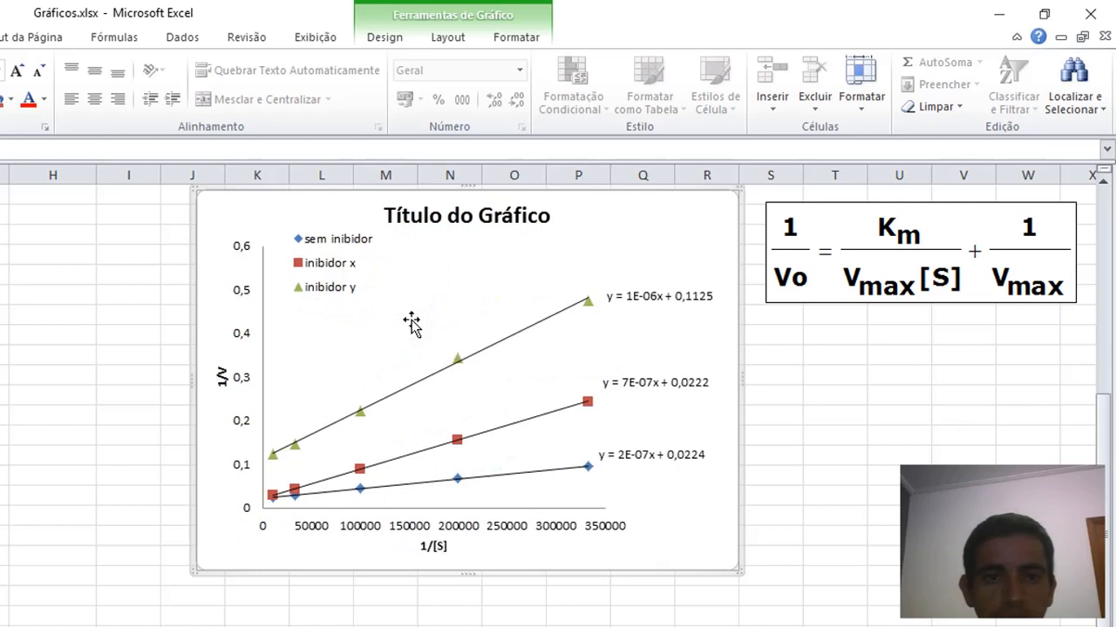
key(Escape)
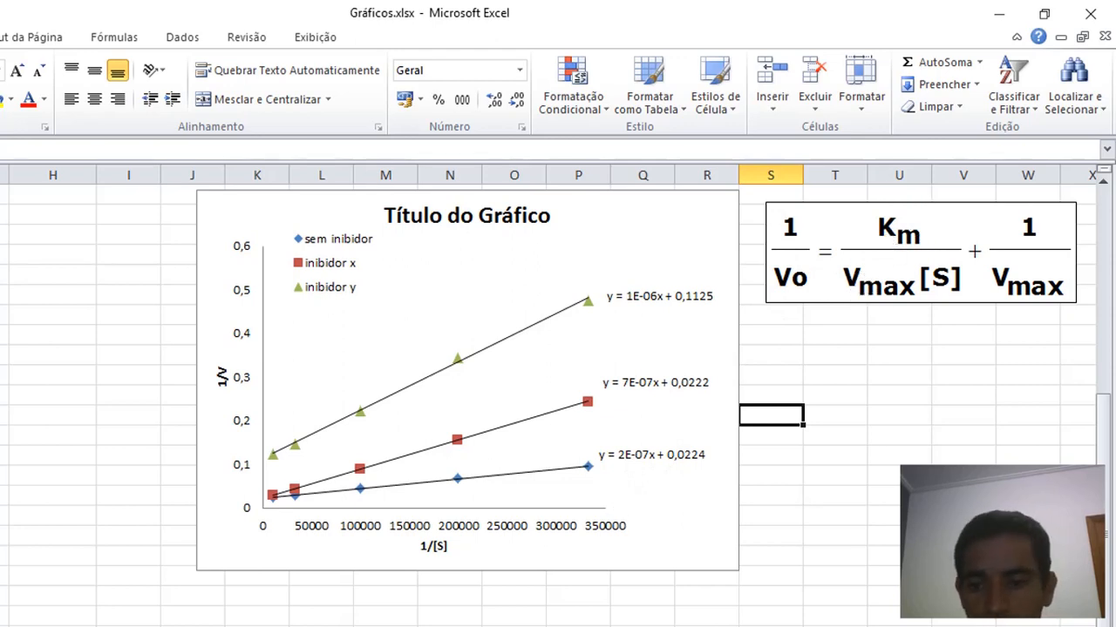
Copy the y = ax + b text box from the glucose calibration sheet and place it below the 1/Vo equation beside the reciprocal chart.
key(ctrl+Page_Up)
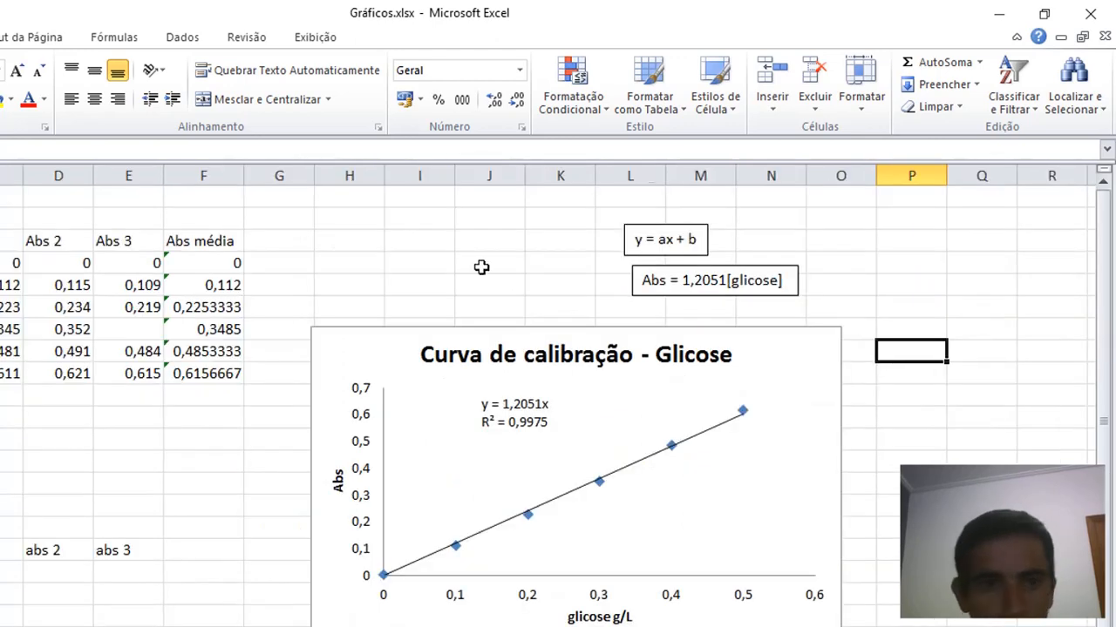
click(705, 233)
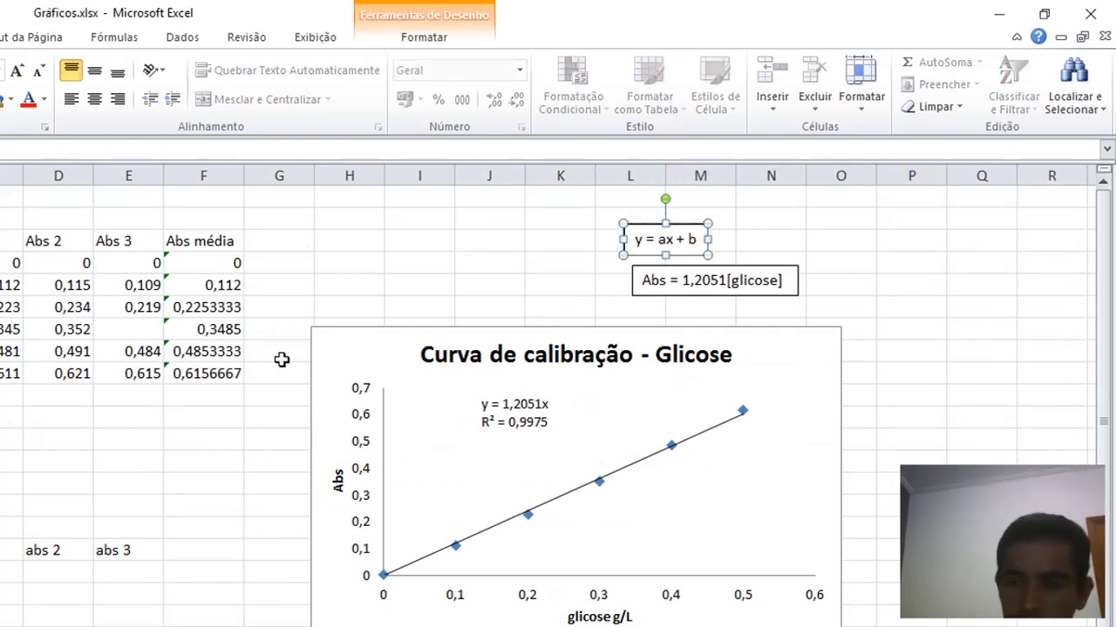
key(ctrl+Page_Down)
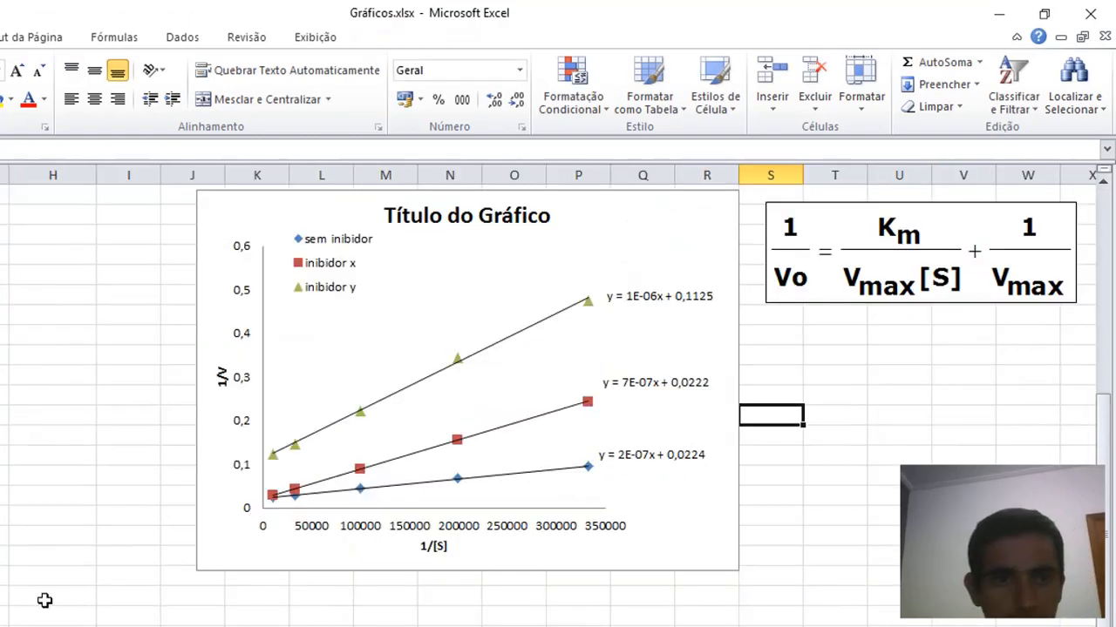
key(ctrl+v)
drag(789, 408, 924, 327)
click(910, 398)
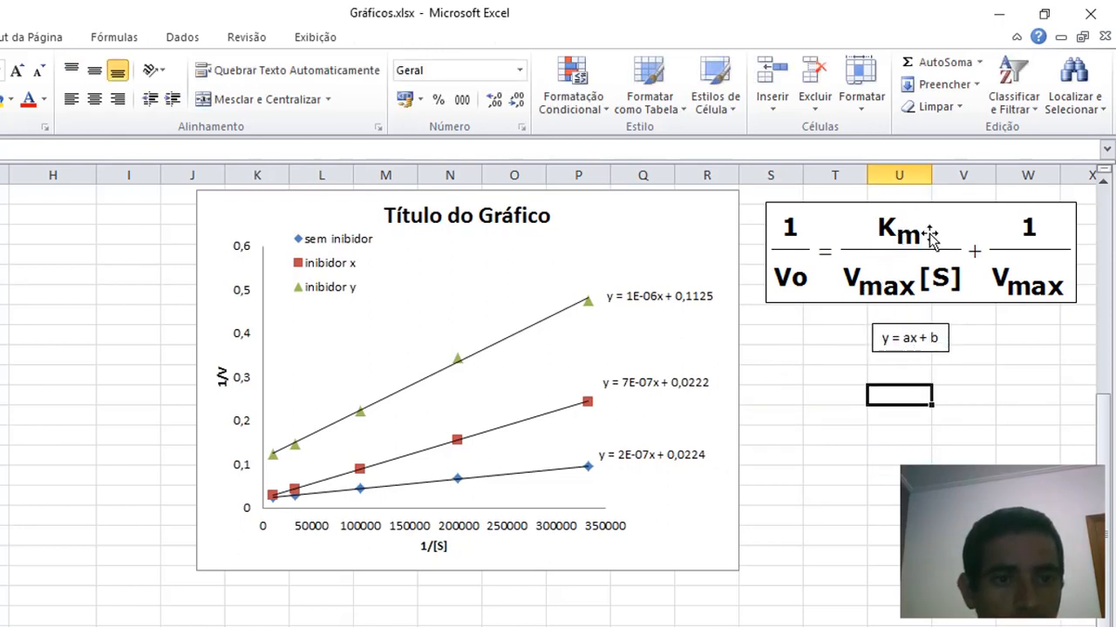
Duplicate the y = ax + b text box just below the original and replace the copy's text with a = km/Vmax.
click(947, 338)
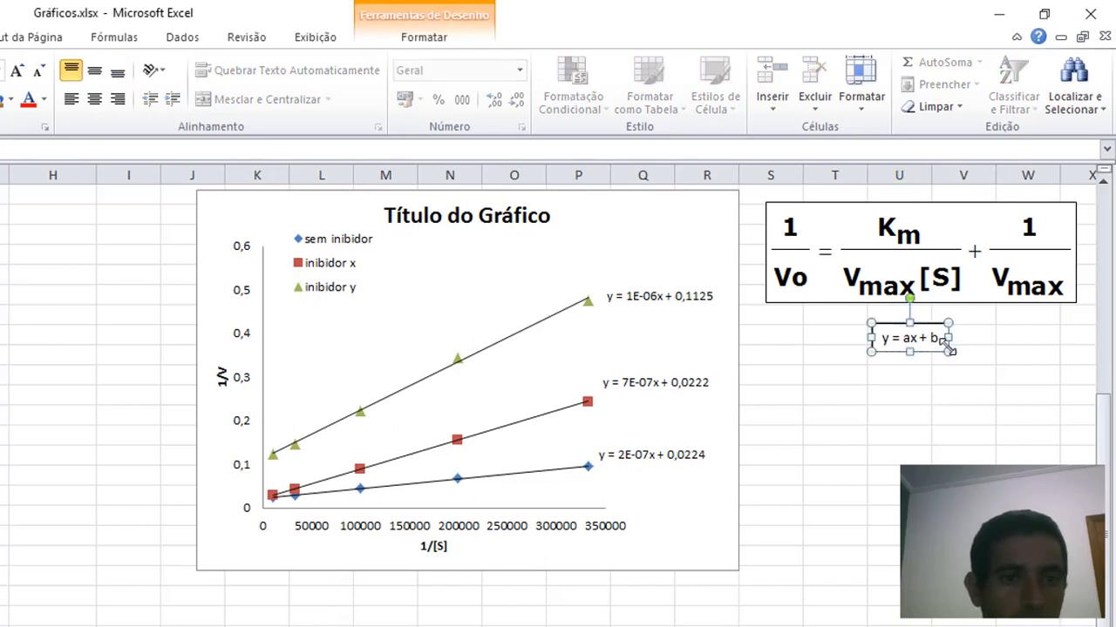
drag(924, 352, 901, 389)
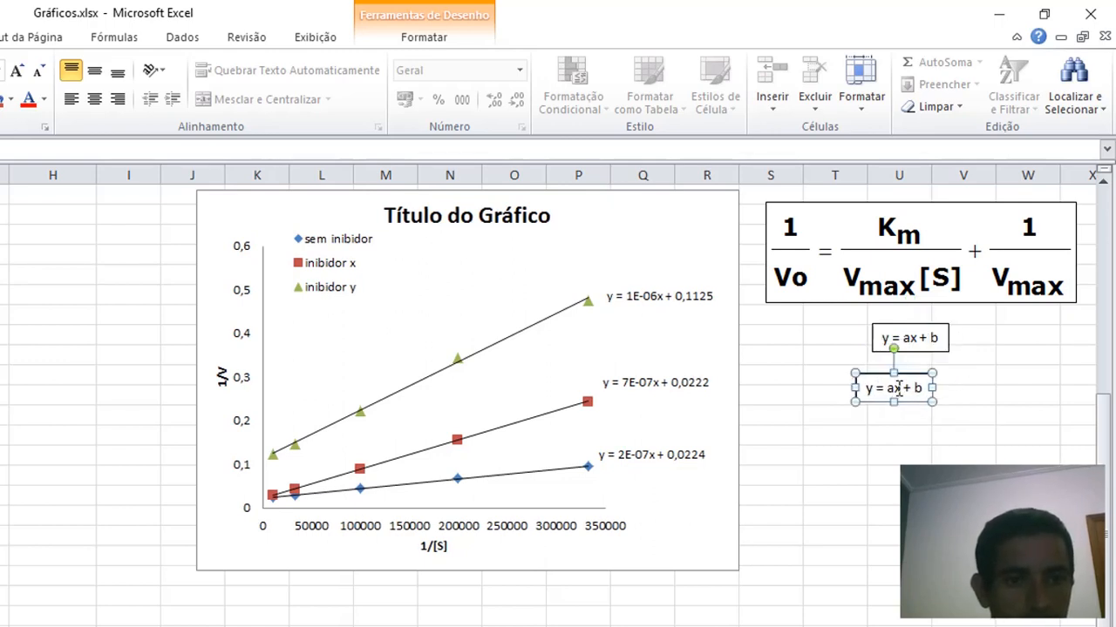
key(BackSpace)
key(BackSpace)
key(BackSpace)
key(BackSpace)
key(BackSpace)
key(BackSpace)
key(BackSpace)
key(BackSpace)
key(BackSpace)
key(BackSpace)
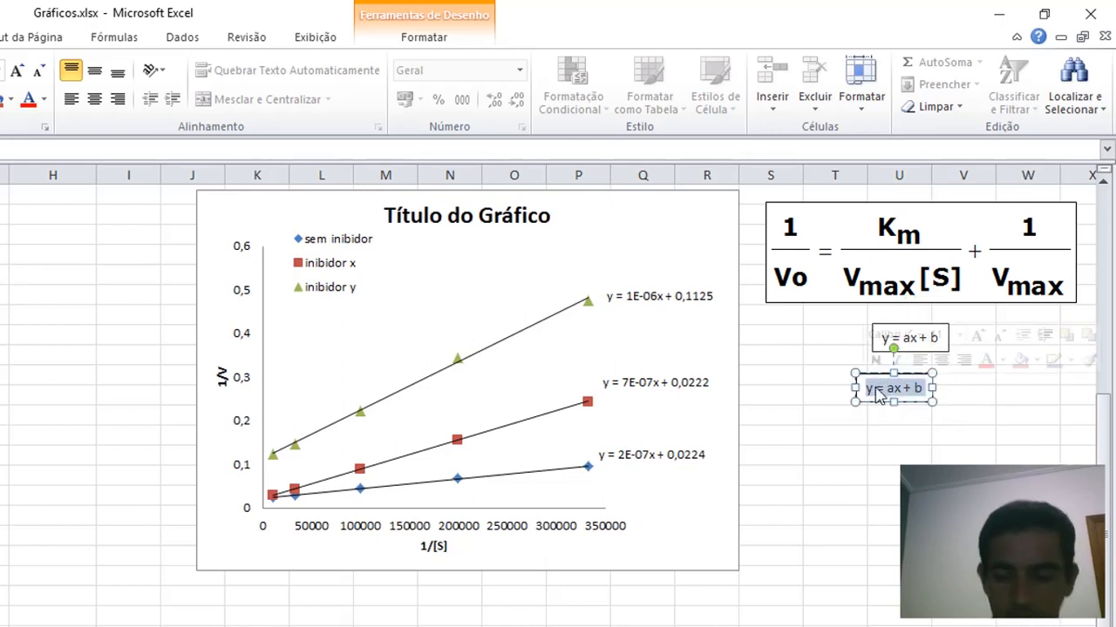
text(a = )
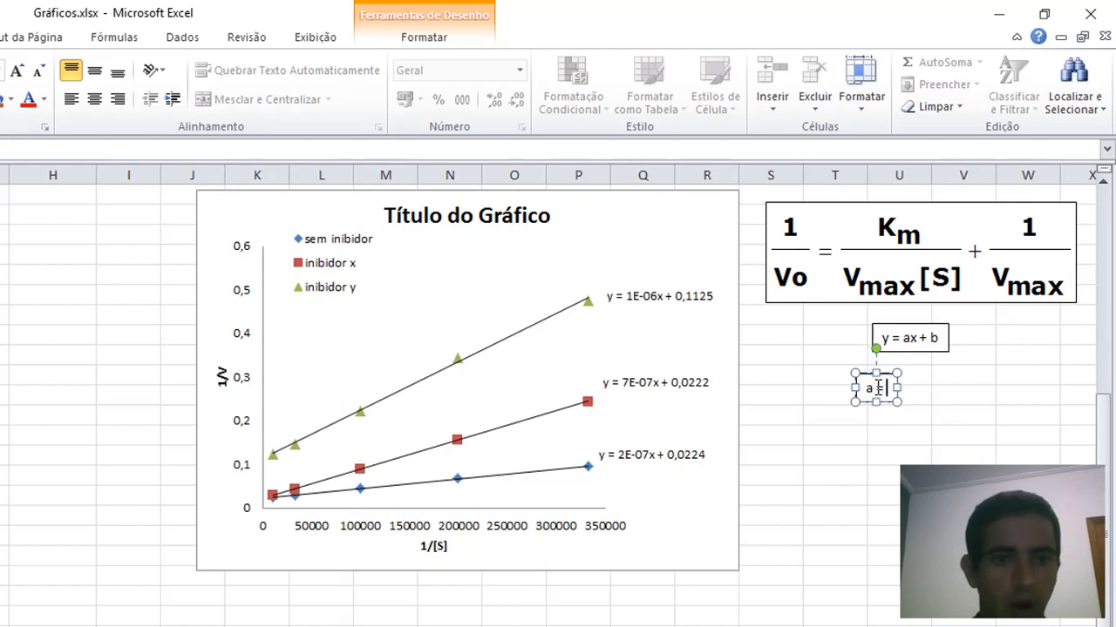
text(km)
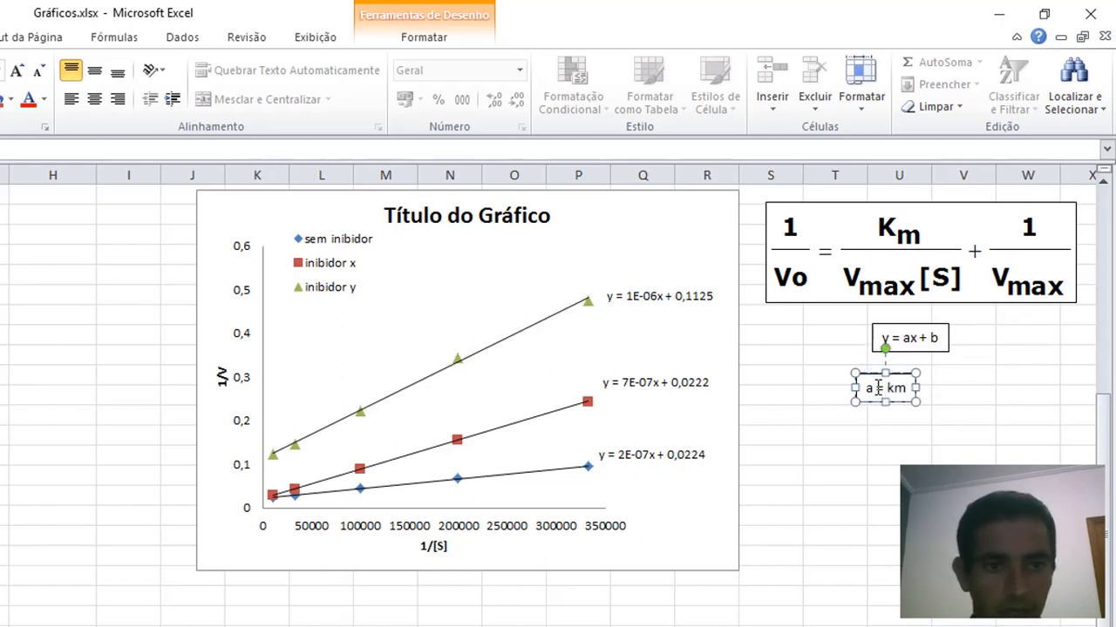
text(/Vmax)
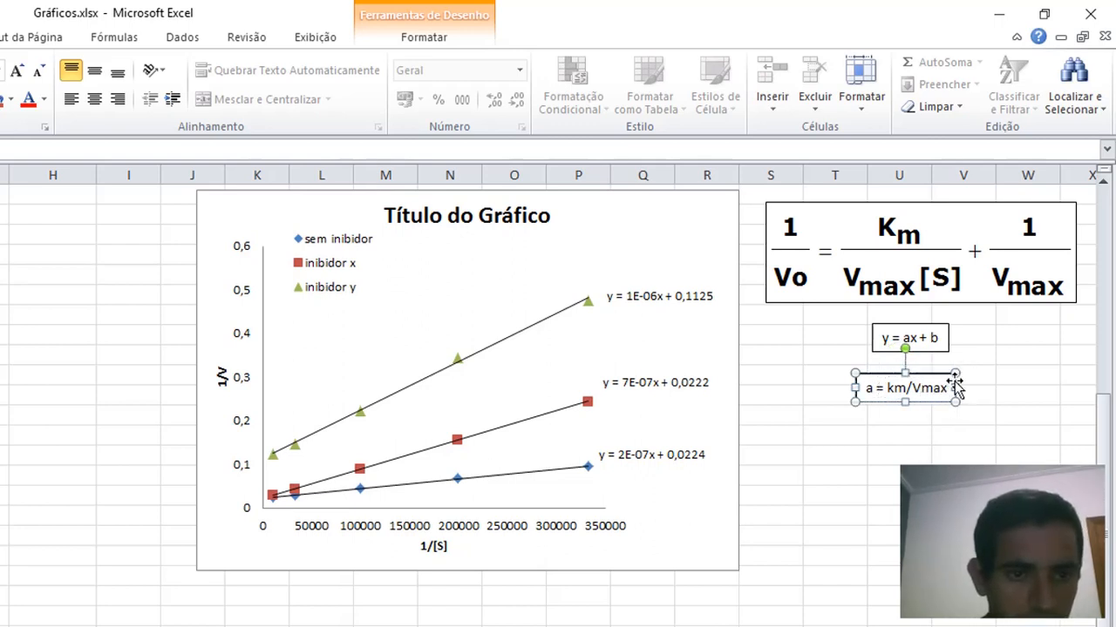
Duplicate the a = km/Vmax text box directly below the original and change the copy's text to b = 1/Vmax.
drag(957, 388, 916, 452)
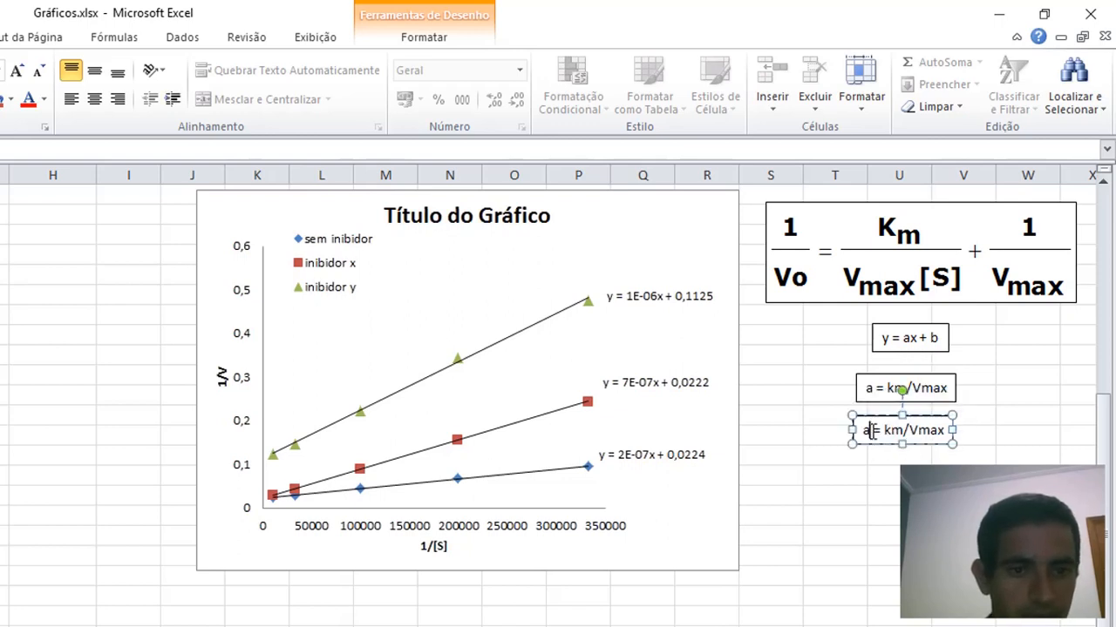
double_click(870, 431)
text(b)
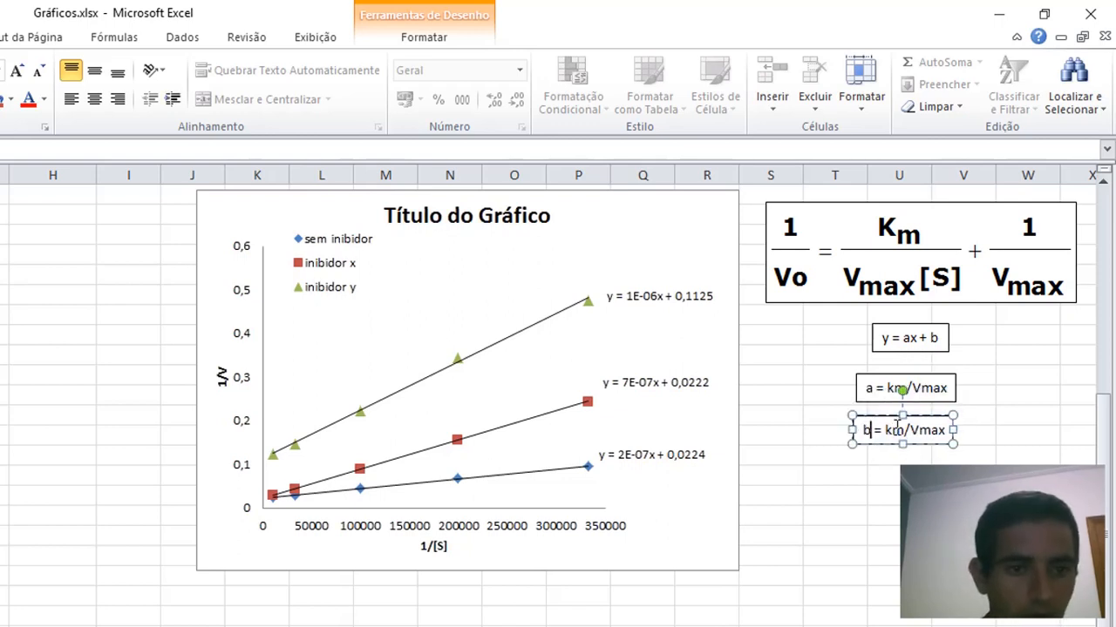
drag(886, 431, 950, 432)
text(1/)
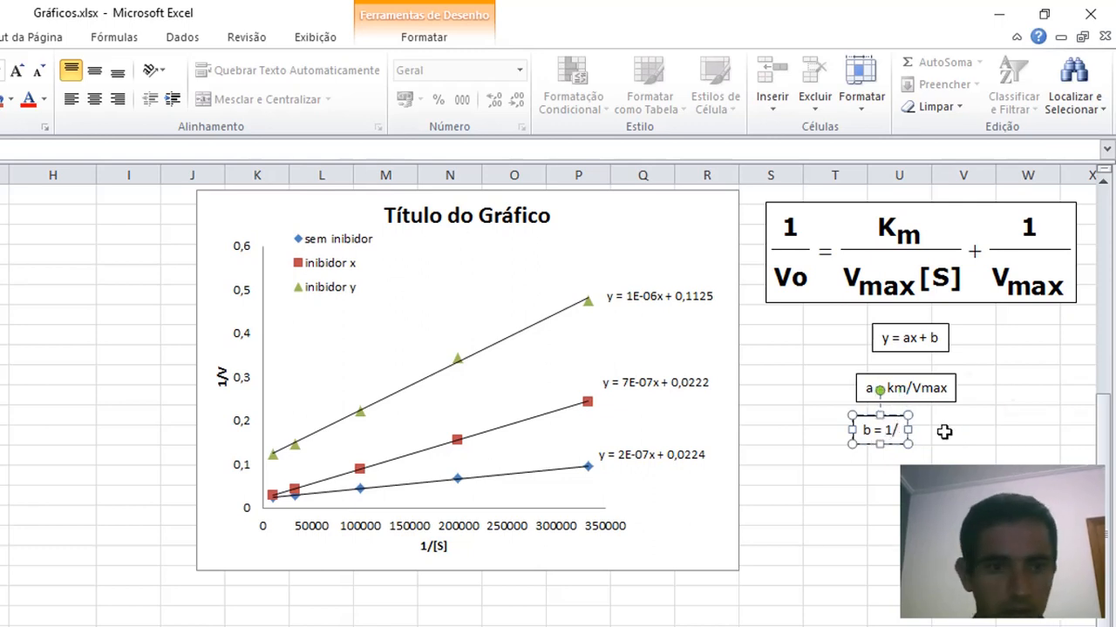
text(Vmax)
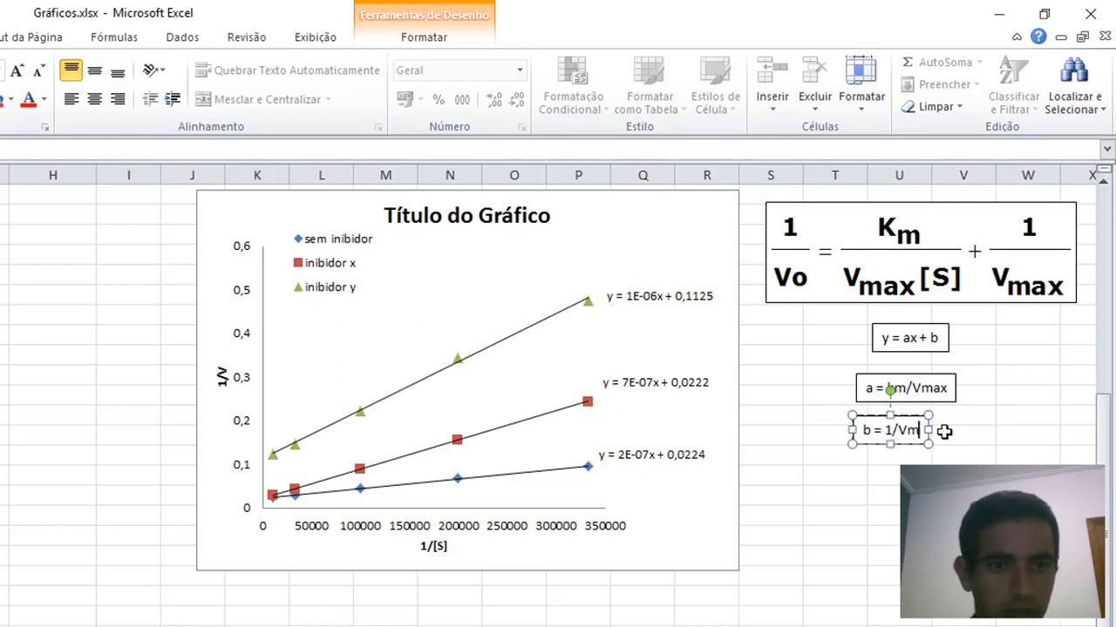
click(926, 464)
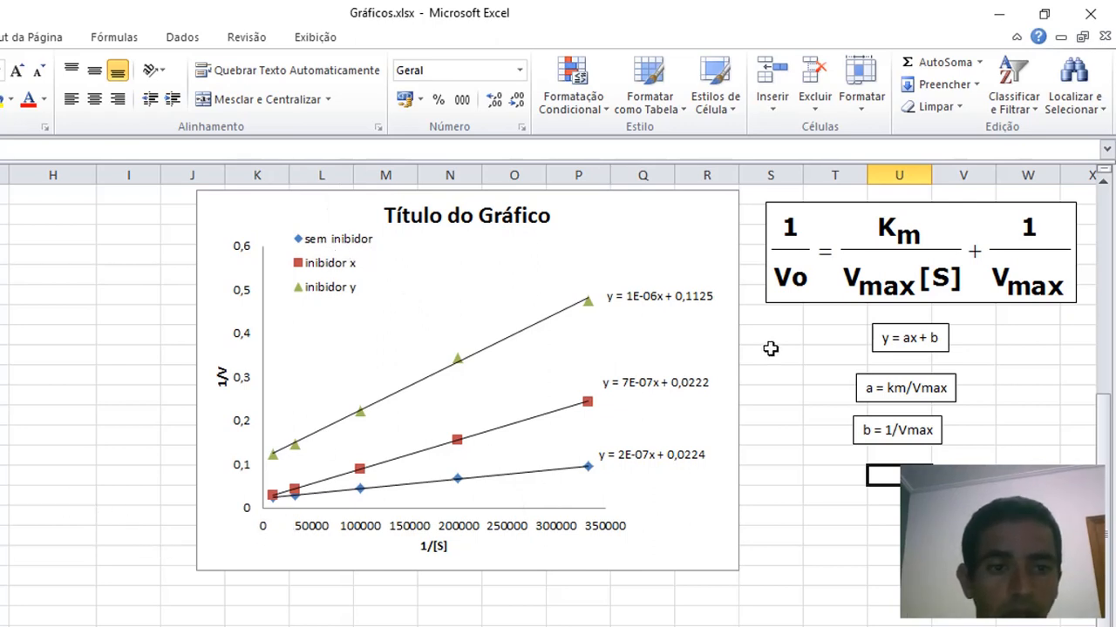
Shift the sem inibidor trendline equation slightly away from the end of its line and deselect the chart.
click(633, 455)
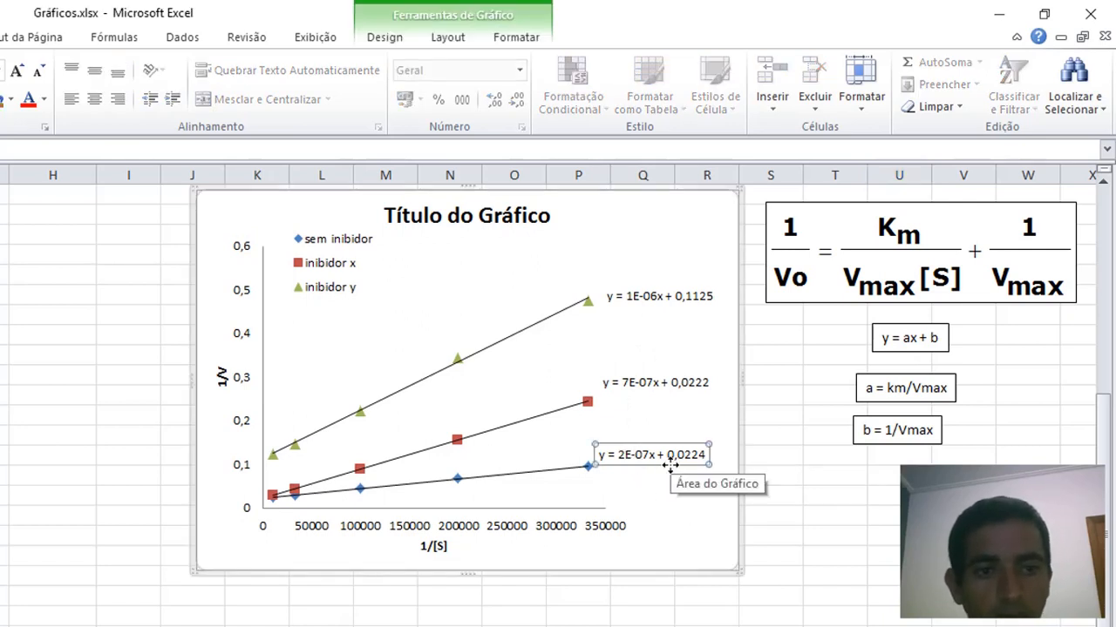
drag(671, 461, 683, 459)
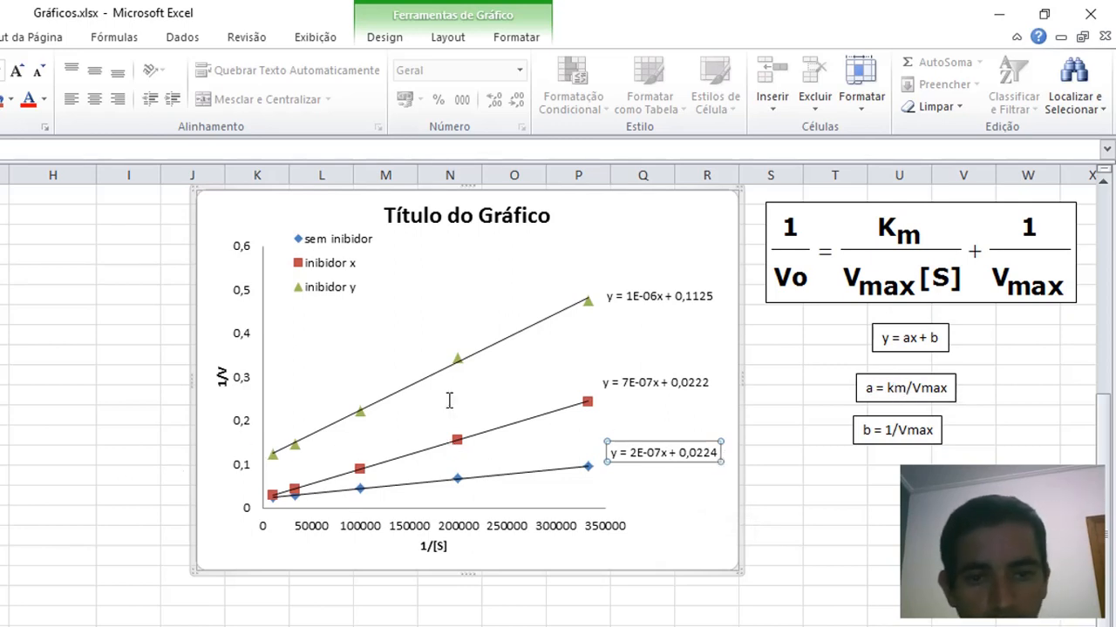
key(Escape)
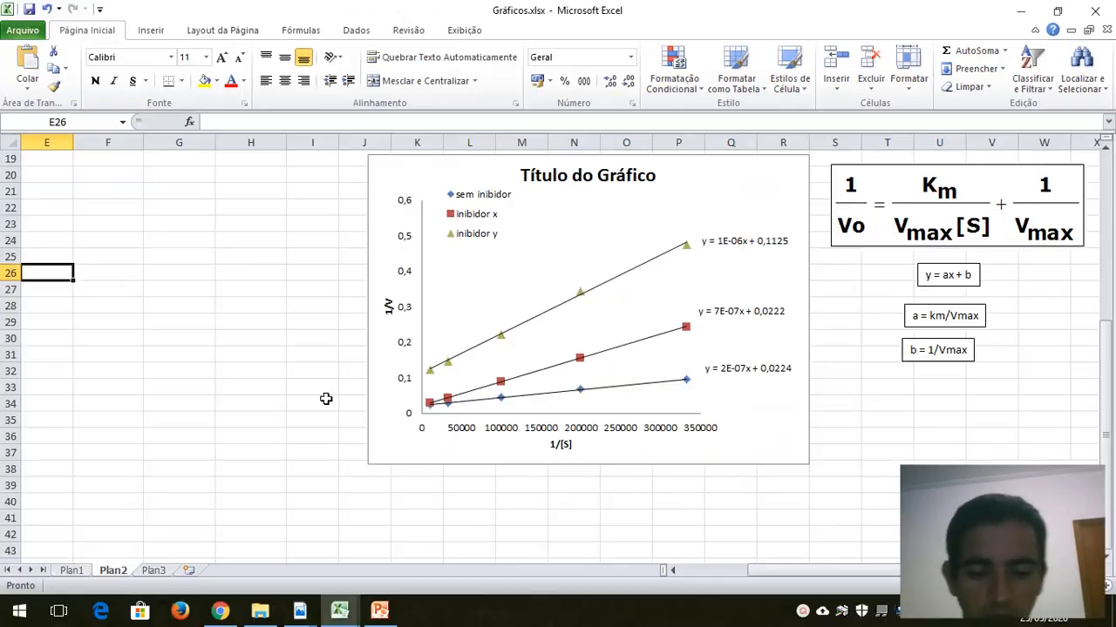
Enter the sem inibidor intercept 0,0224 in E26 and calculate its reciprocal in F26 with =1/E26.
text(0,0224)
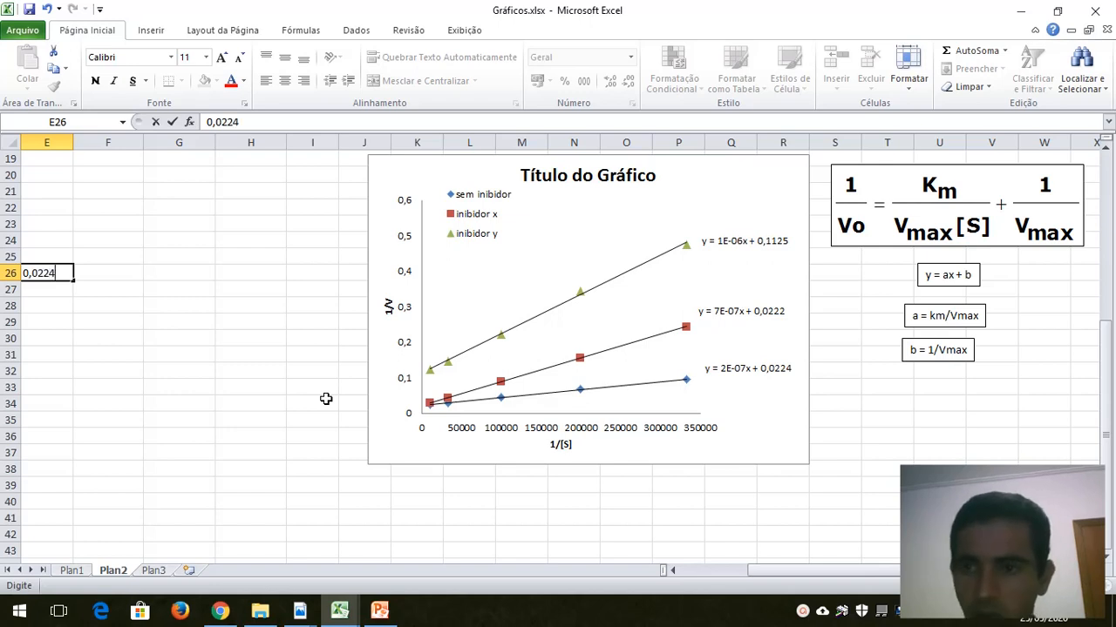
key(Tab)
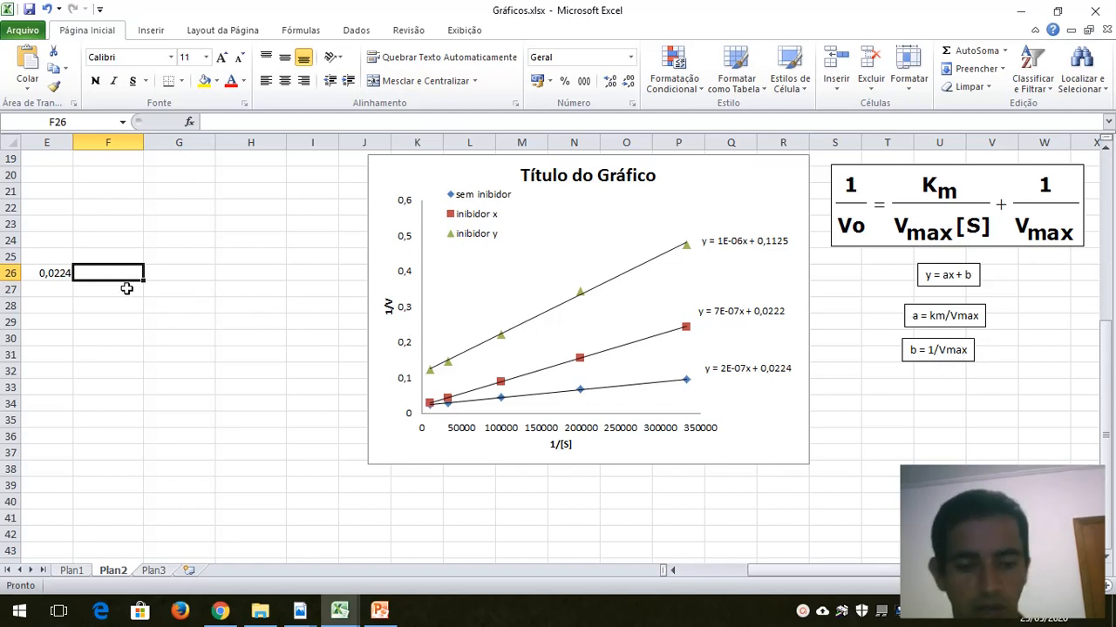
text(=1)
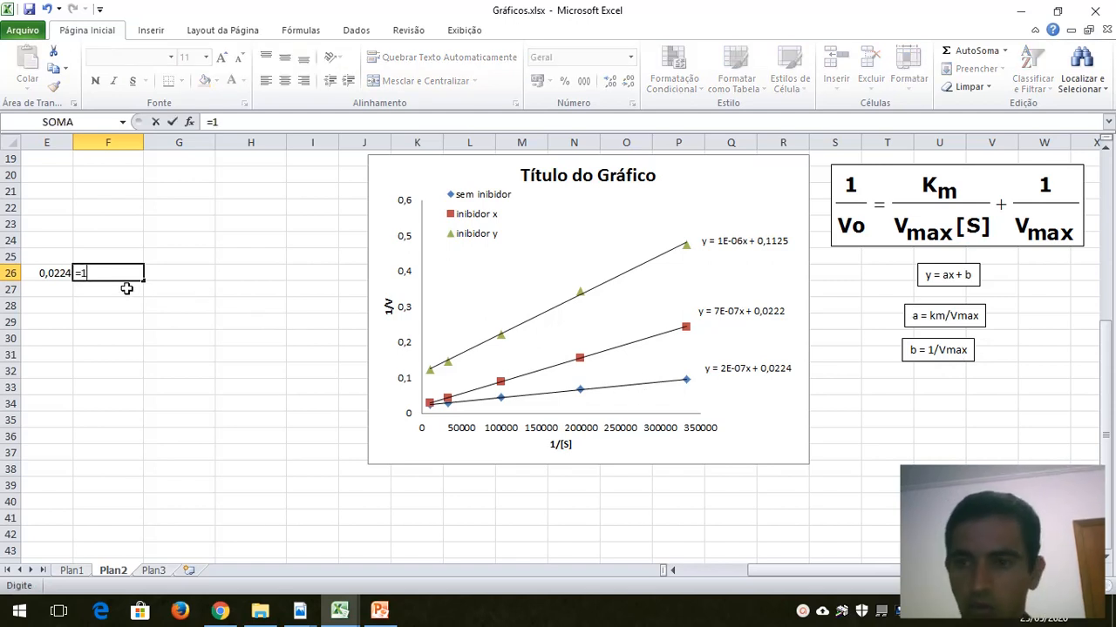
text(/)
click(59, 274)
key(Return)
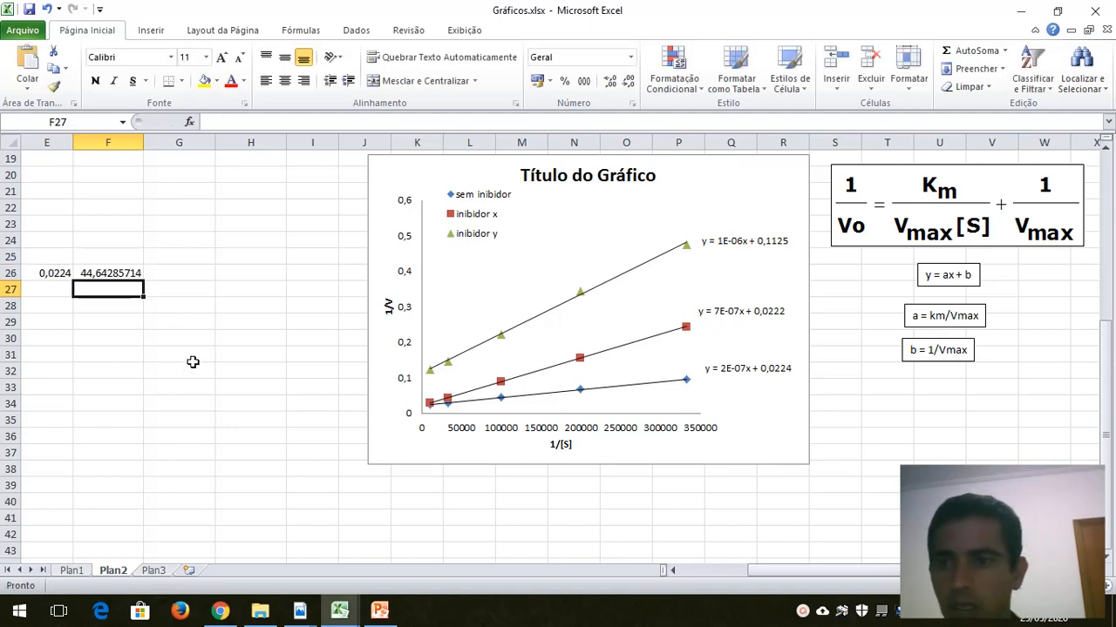
Add the heading Vmáx in F25 above the calculated reciprocal.
click(109, 253)
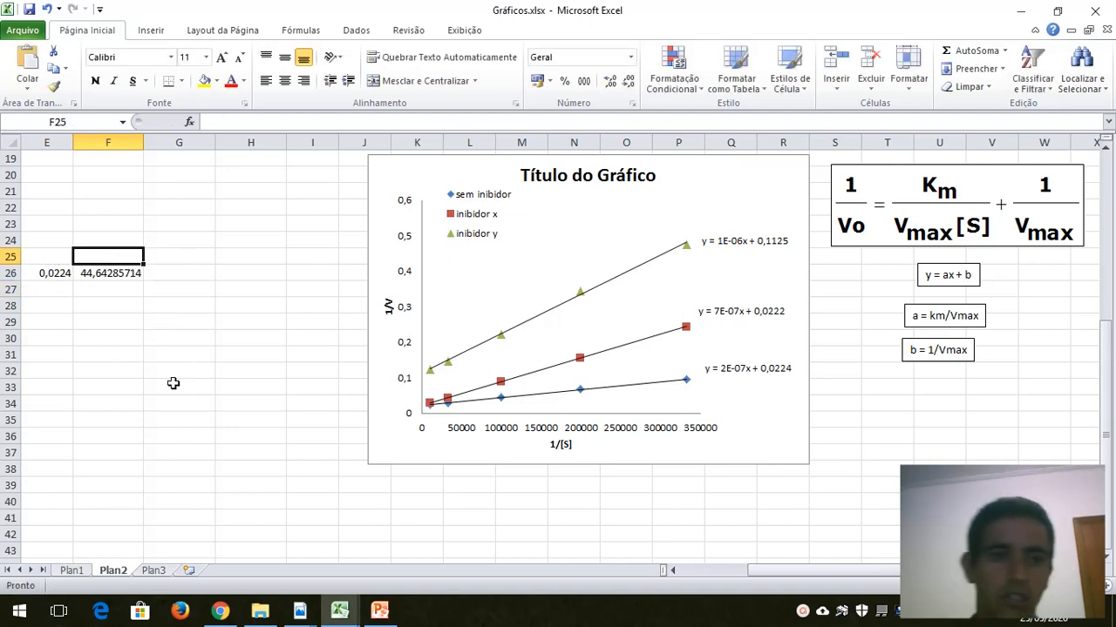
text(Vmáx)
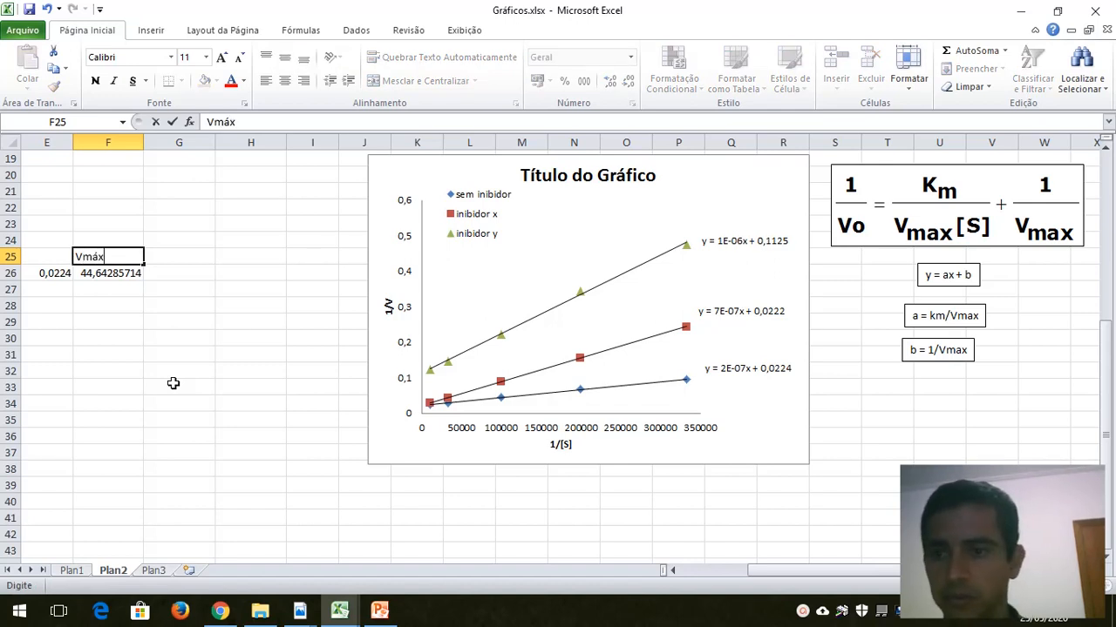
click(173, 383)
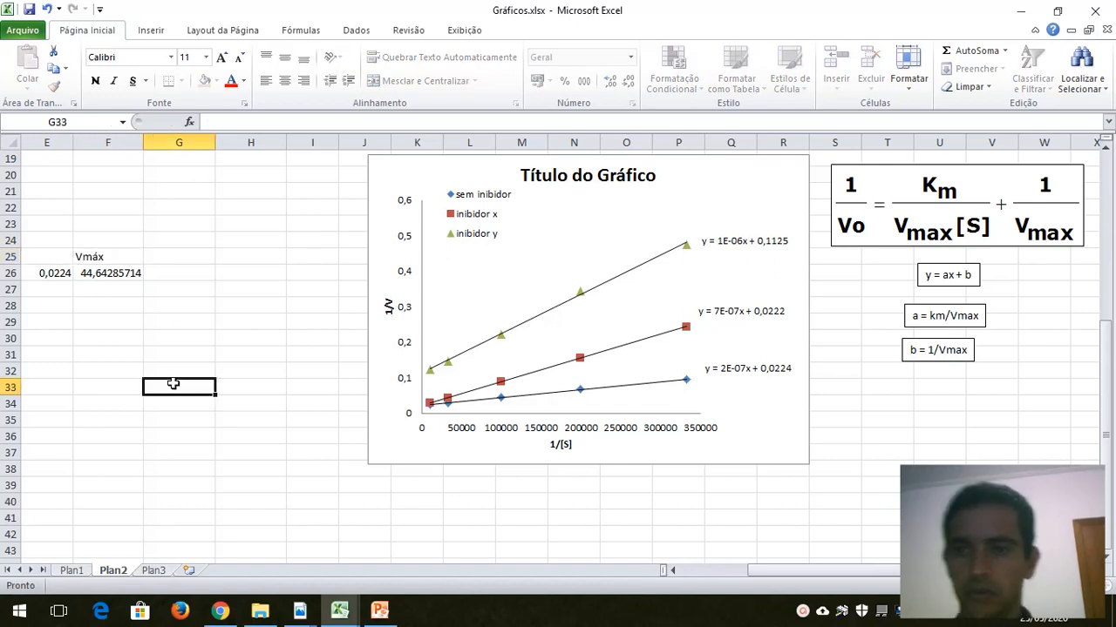
Move the intercept, its reciprocal and the Vmáx heading one column over, into F25:G26.
click(58, 275)
drag(58, 275, 156, 279)
click(77, 322)
drag(149, 318, 149, 305)
Label the row sem inibidor in E26 and widen column E to fit the text.
click(40, 275)
text(s)
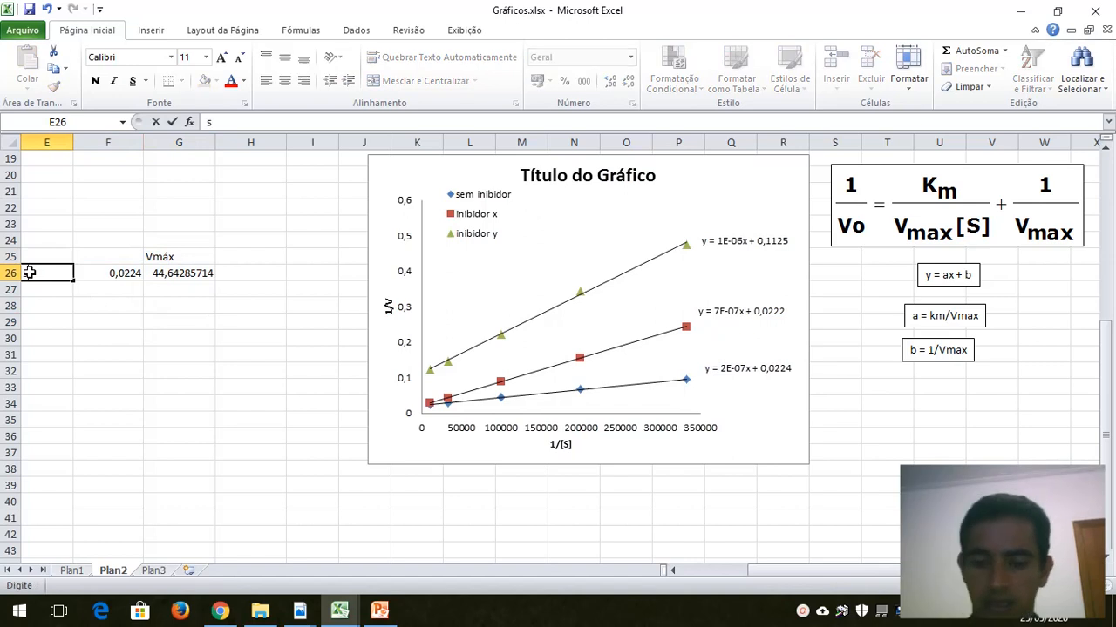
text(em inibidor)
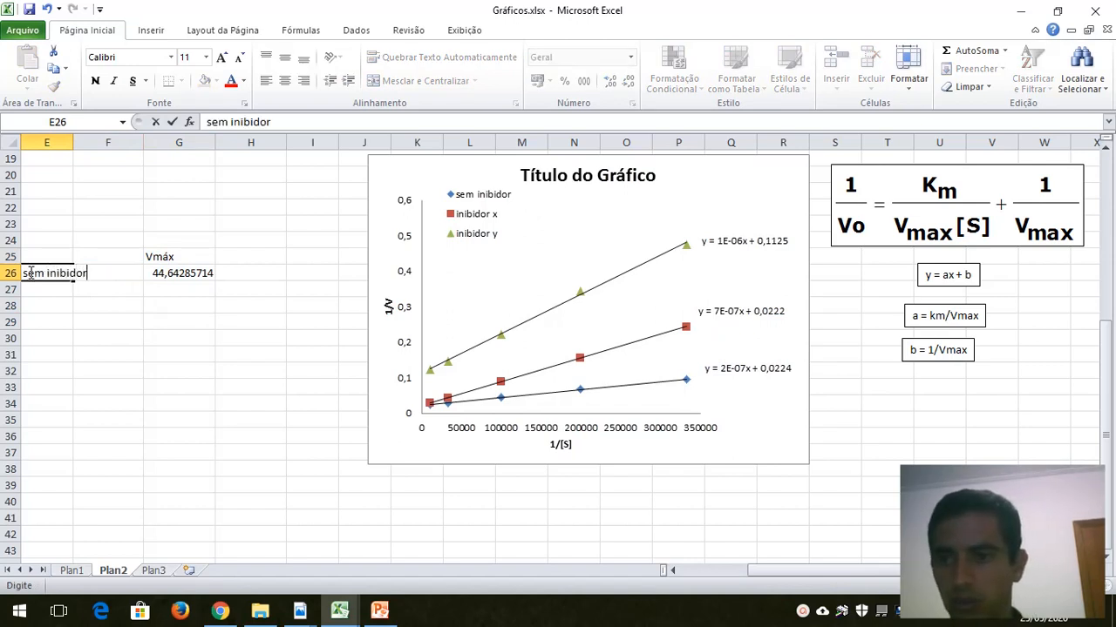
click(78, 366)
drag(73, 142, 100, 142)
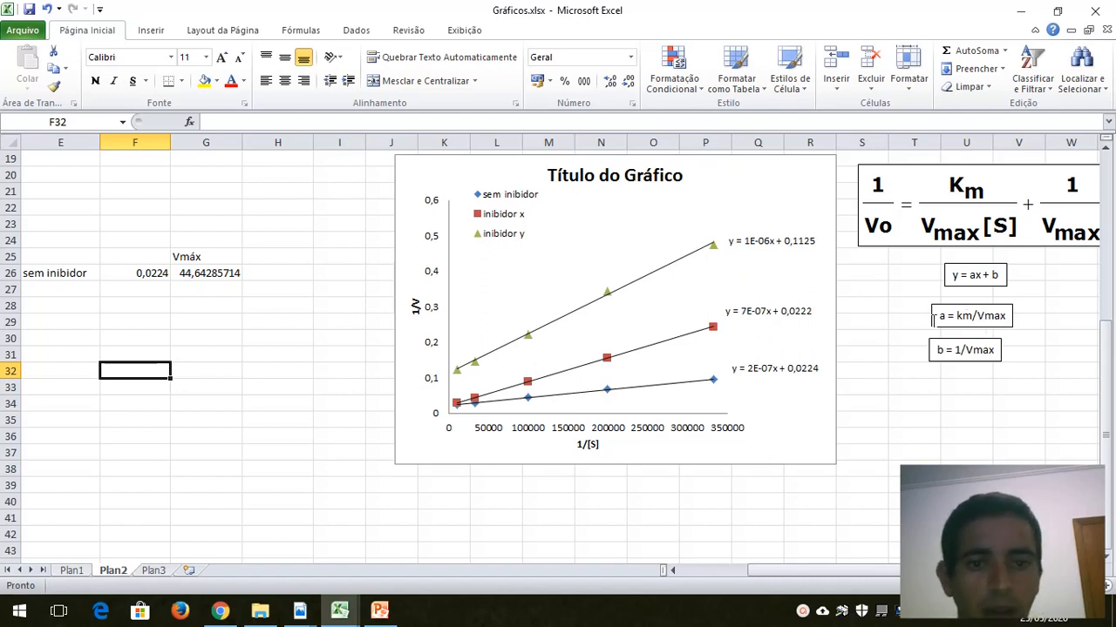
Paste a copy of the a = km/Vmax text box below b = 1/Vmax and insert *Vmax after the a.
click(757, 372)
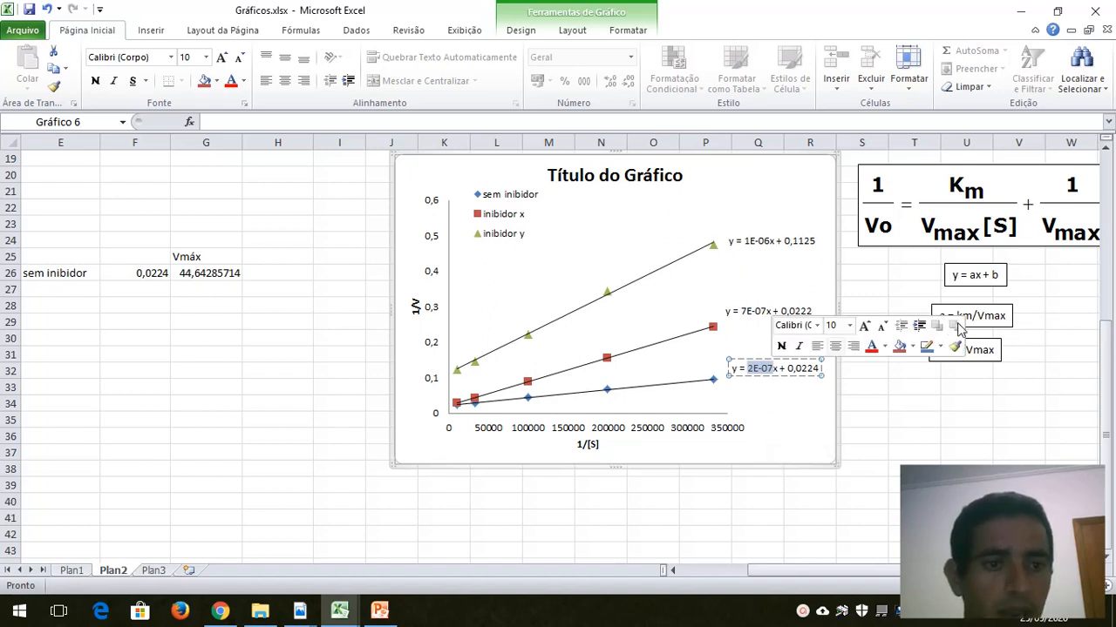
click(1004, 318)
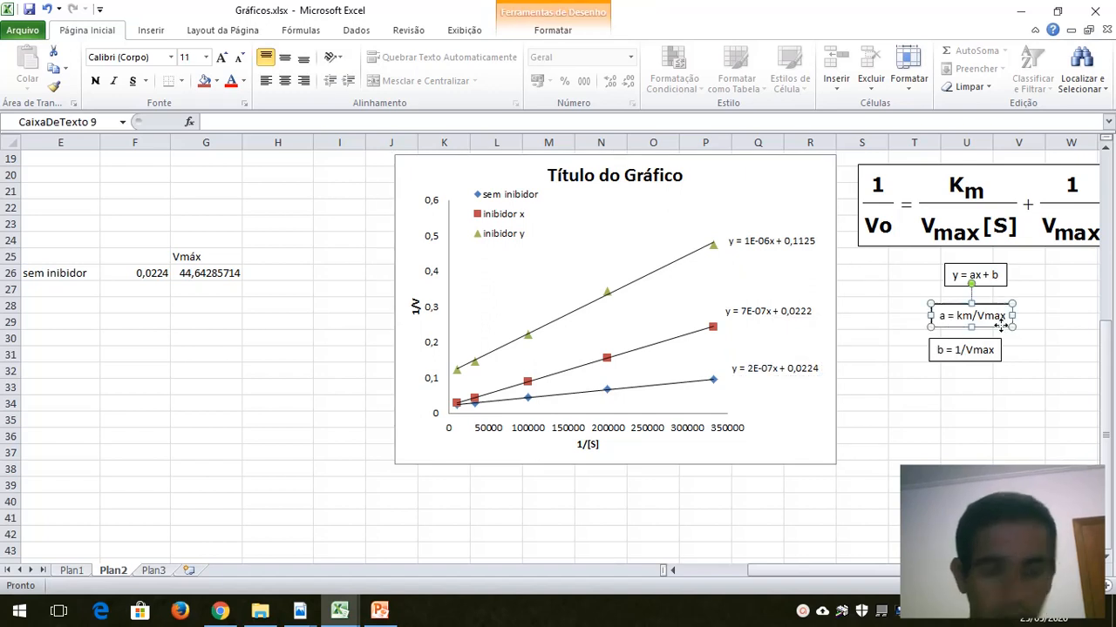
click(965, 399)
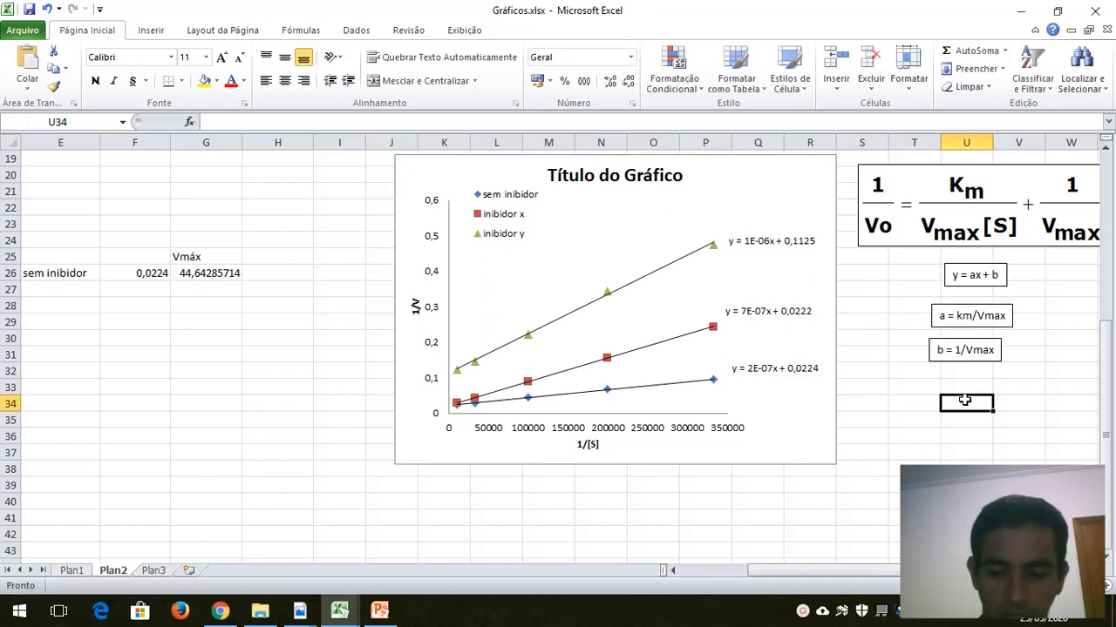
key(ctrl+v)
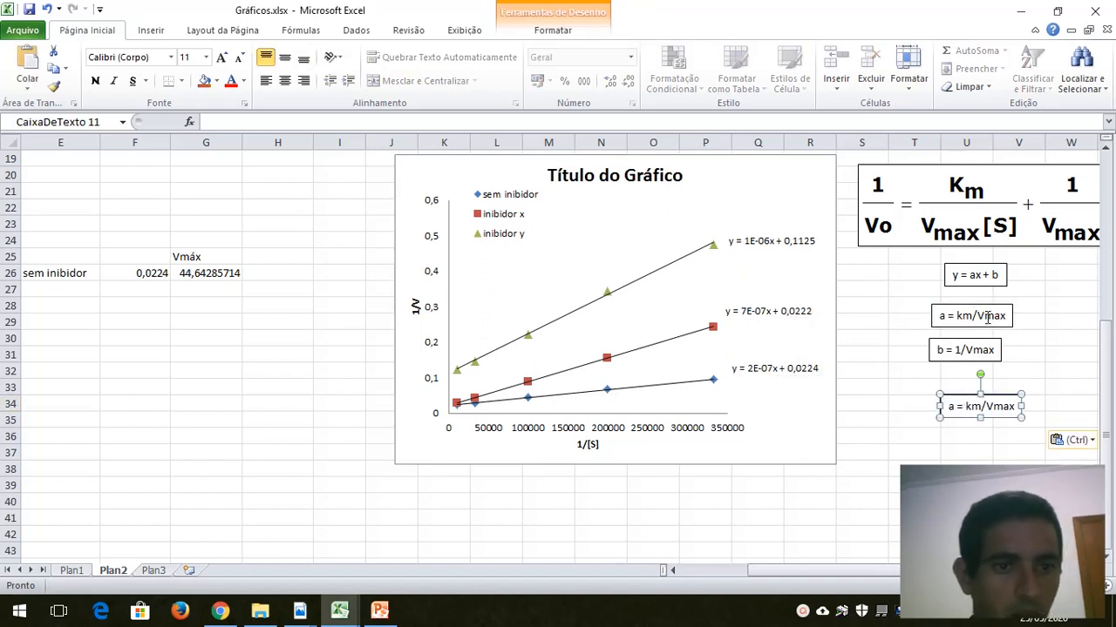
click(953, 407)
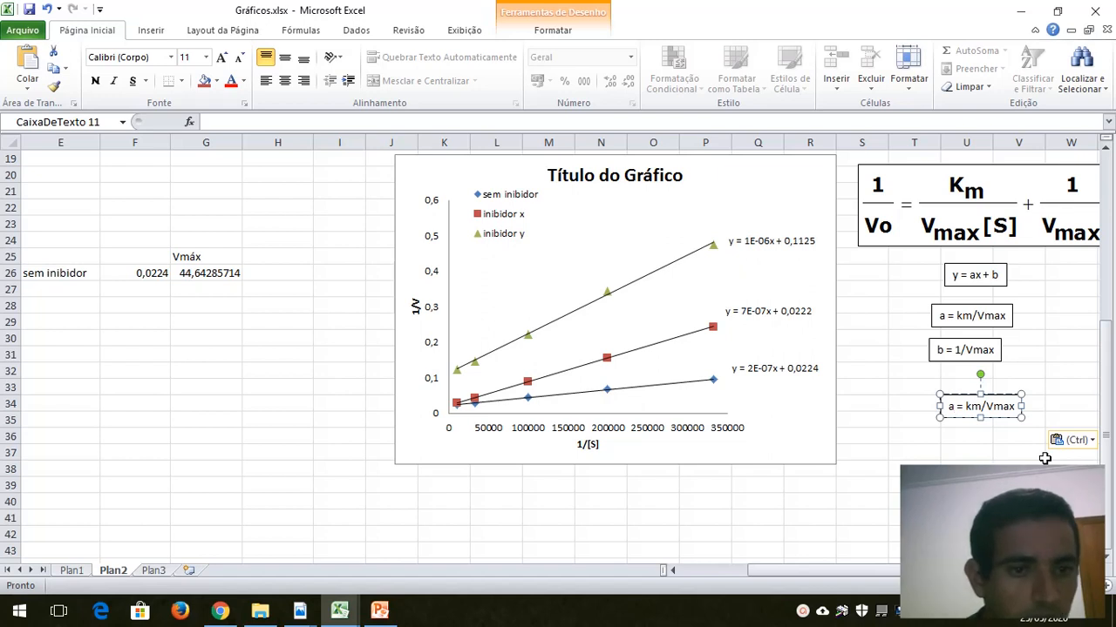
text(*)
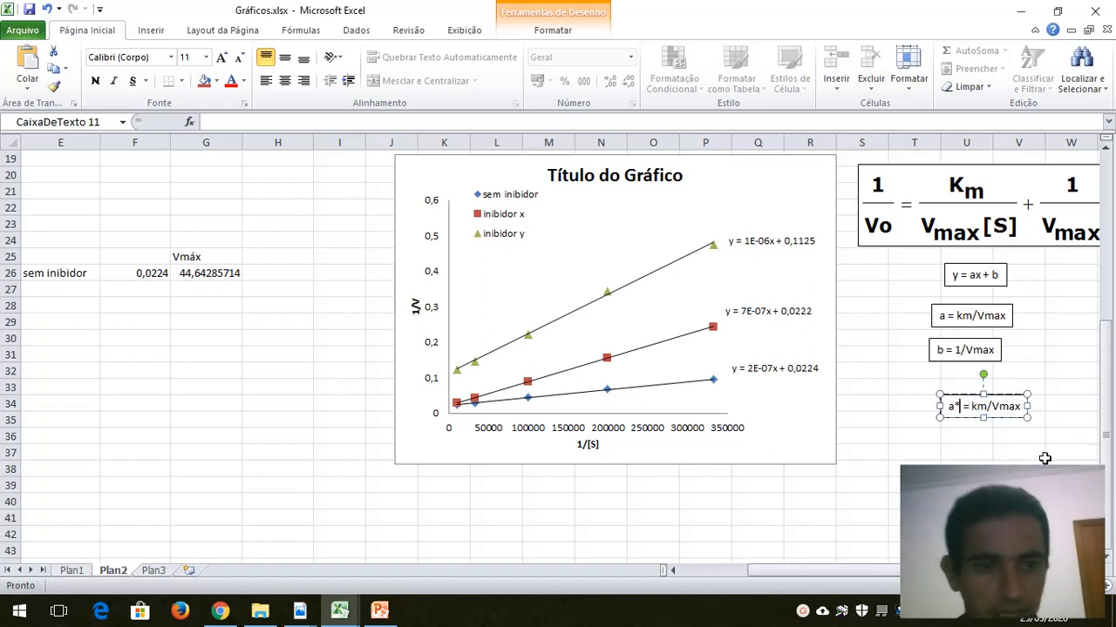
text(Vm)
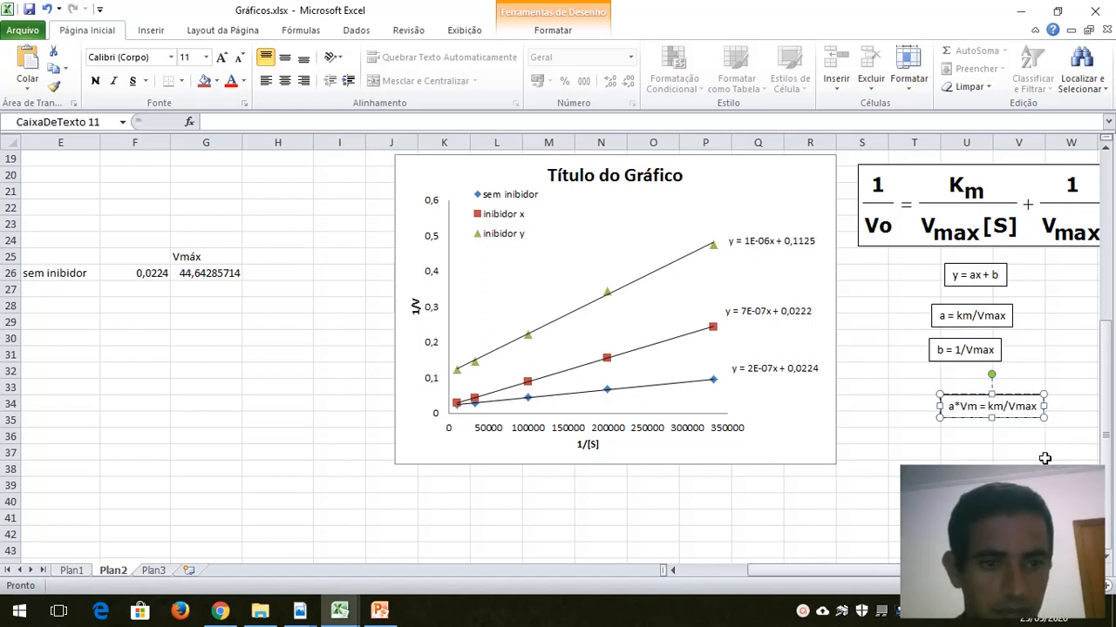
text(ax)
click(1044, 458)
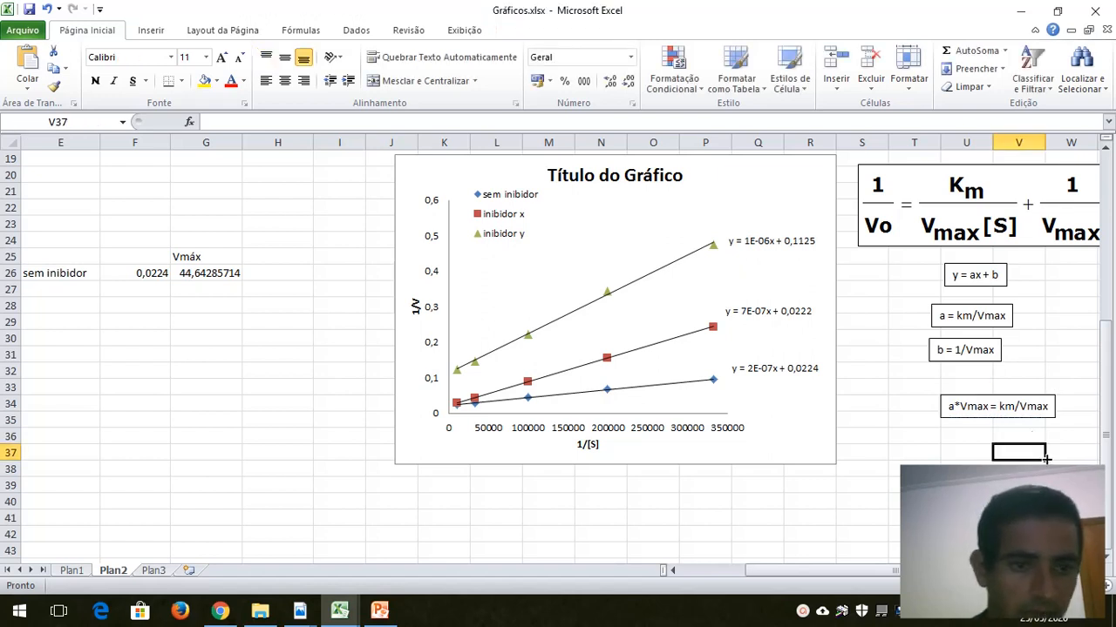
Remove /Vmax from the right side of the new text box's equation, leaving a*Vmax = km.
click(1021, 407)
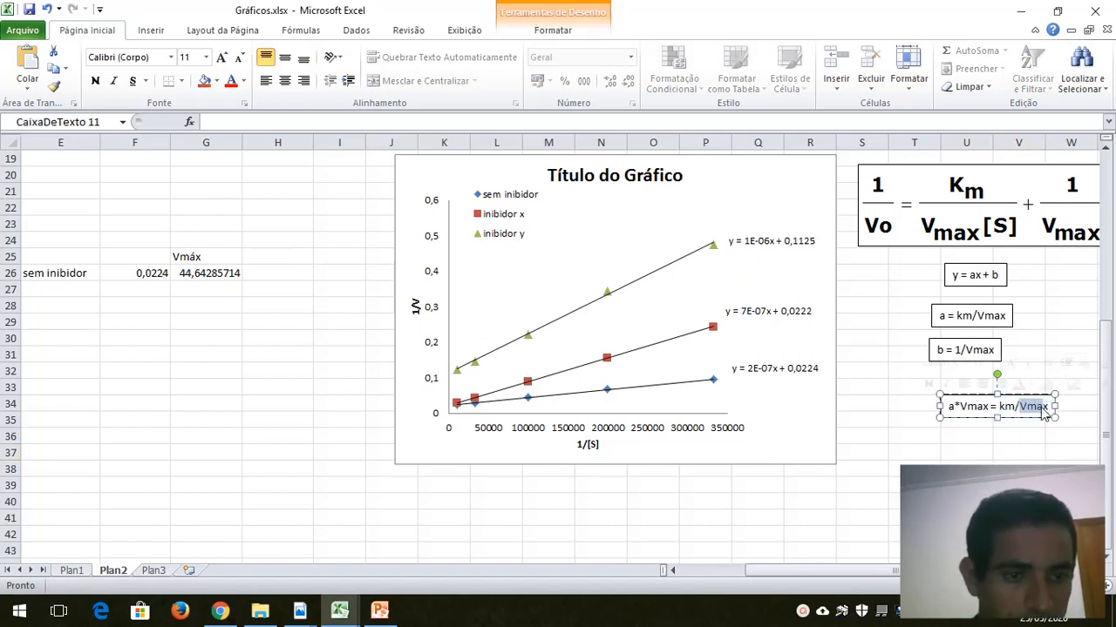
text(x)
key(BackSpace)
key(BackSpace)
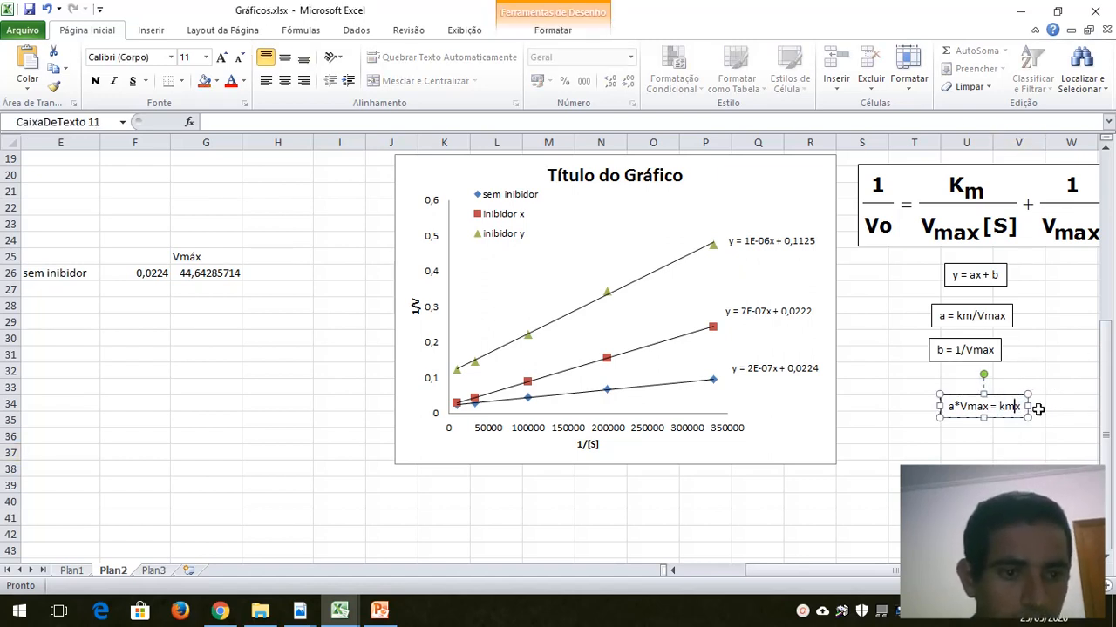
click(1018, 502)
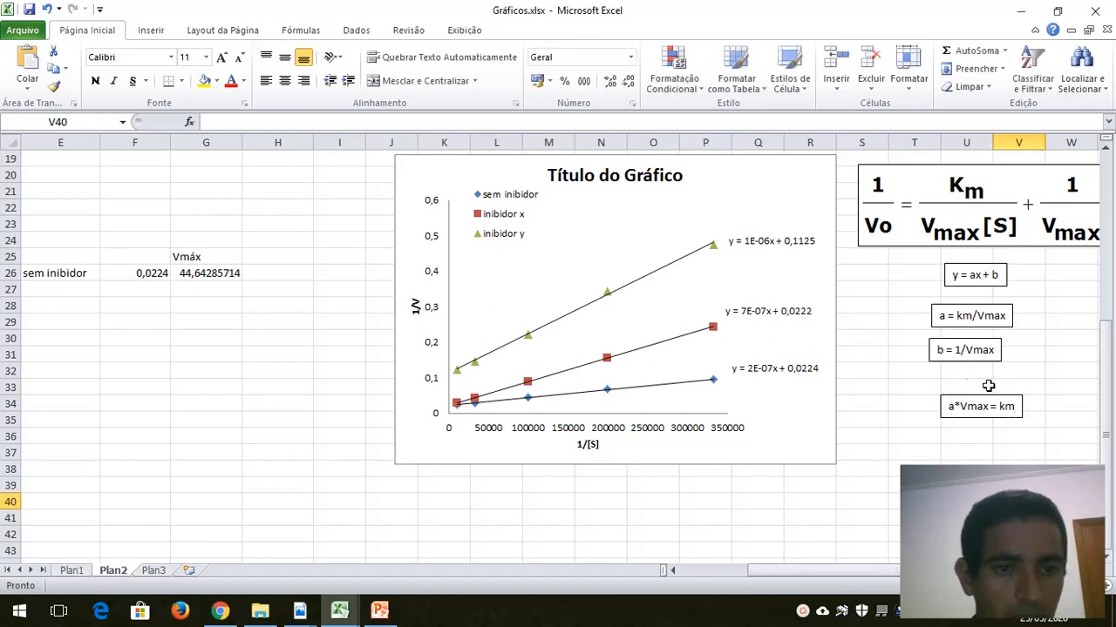
Add the heading km in H25 beside the Vmáx heading.
click(766, 369)
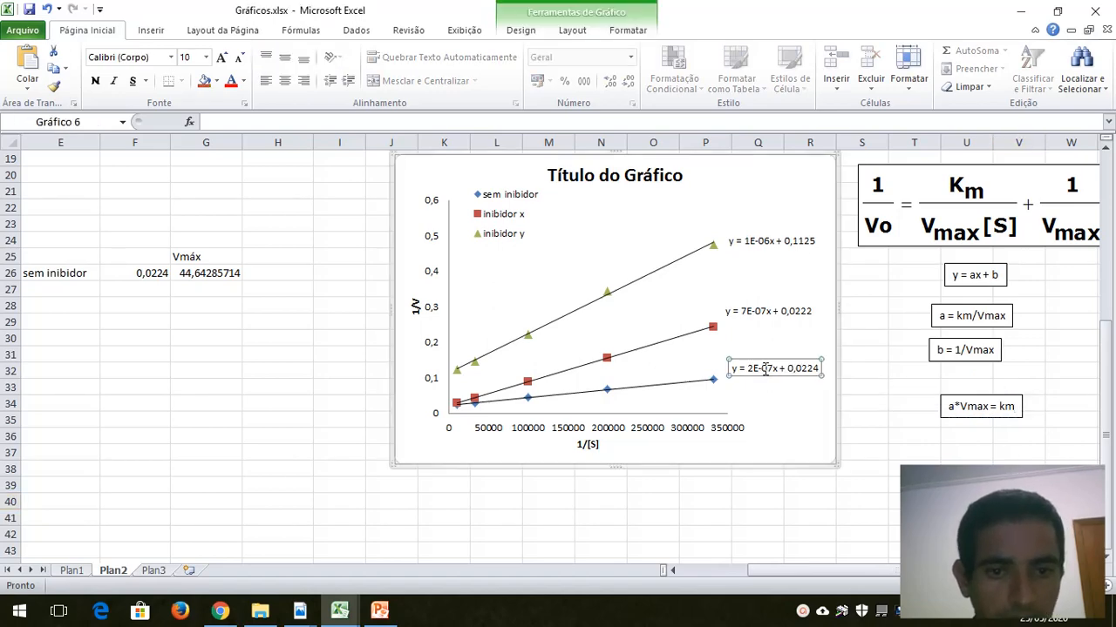
click(269, 256)
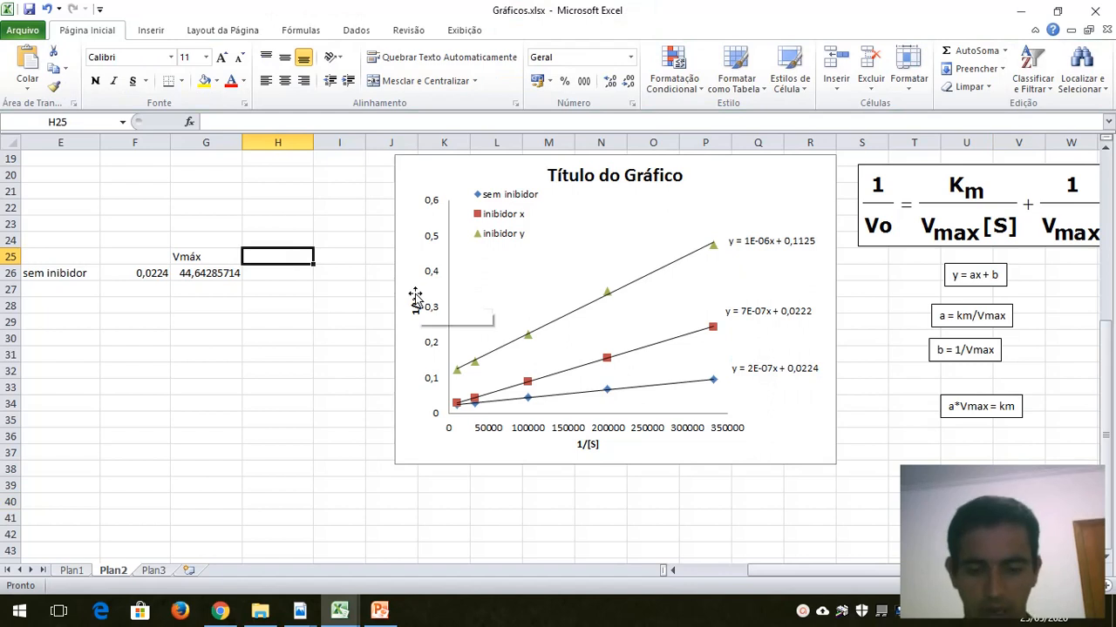
text(km)
click(285, 272)
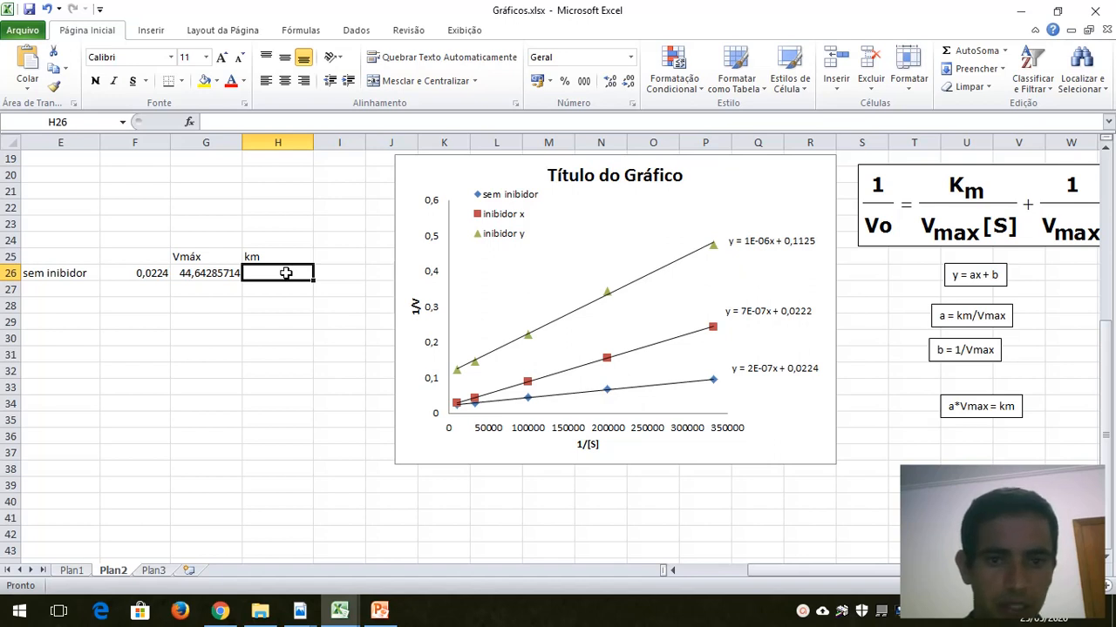
Calculate km for the sem inibidor row in H26 as the trendline slope 2E-07 multiplied by Vmáx in G26.
click(756, 371)
drag(747, 369, 764, 369)
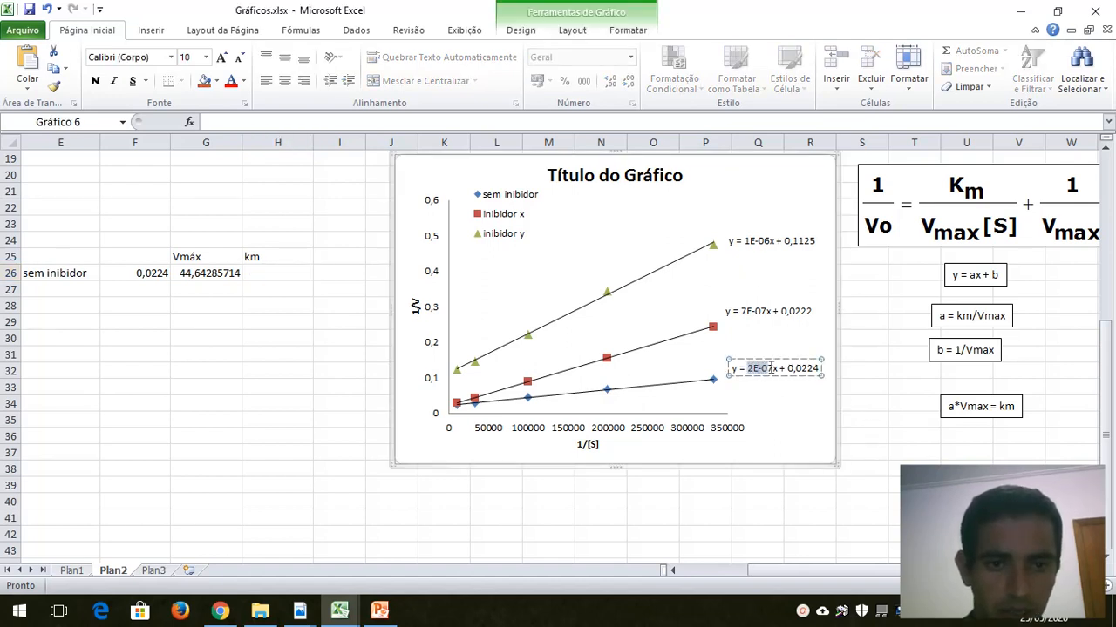
click(262, 274)
text(=)
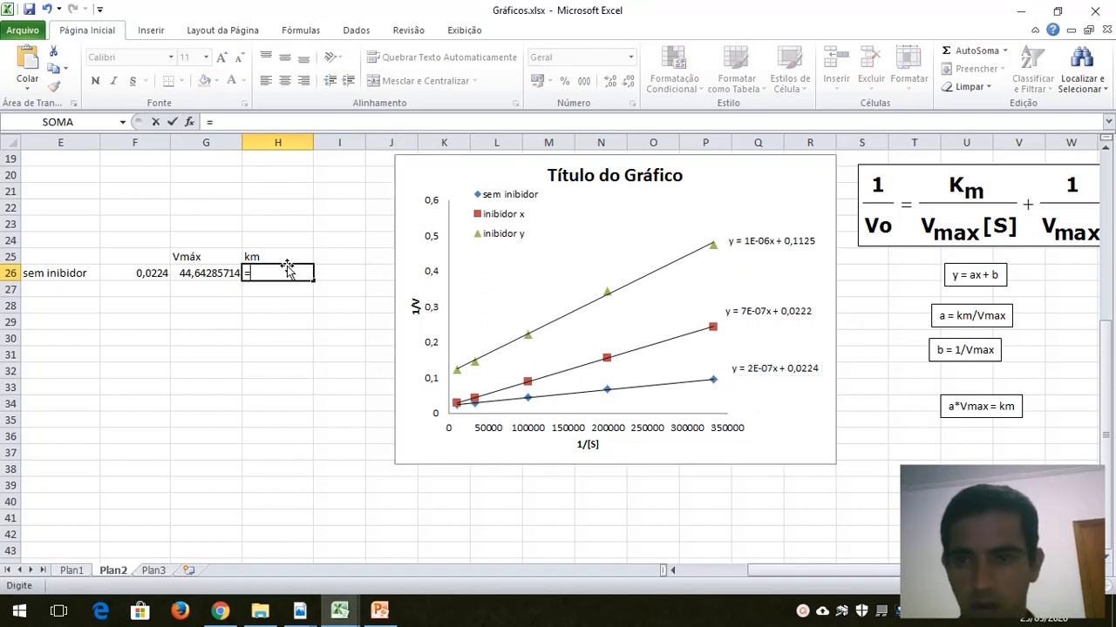
text(2E-07)
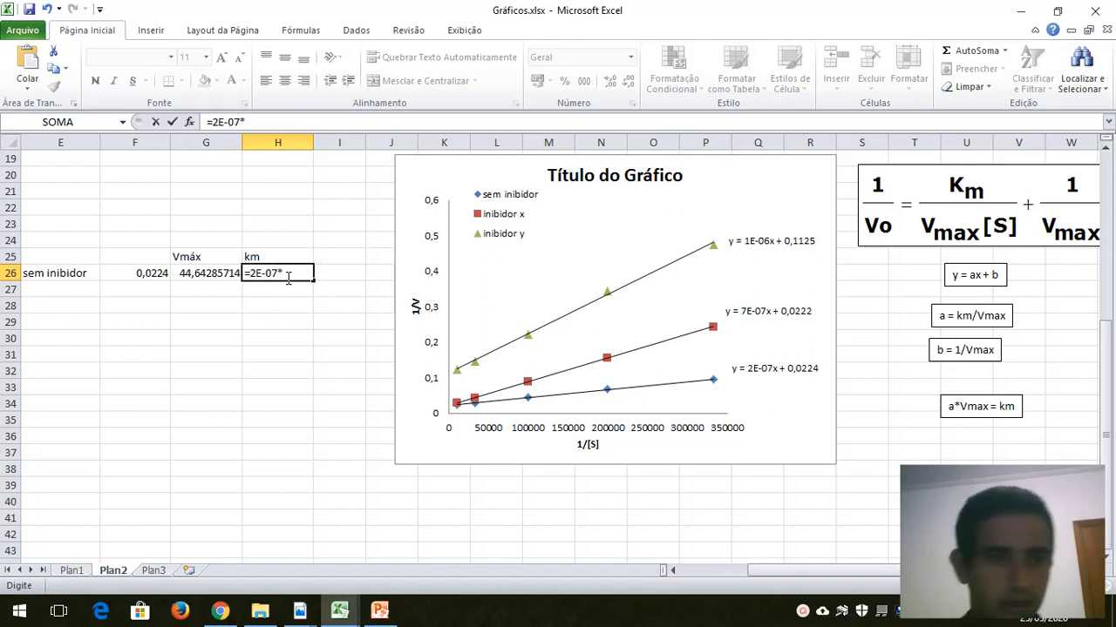
click(194, 273)
key(Return)
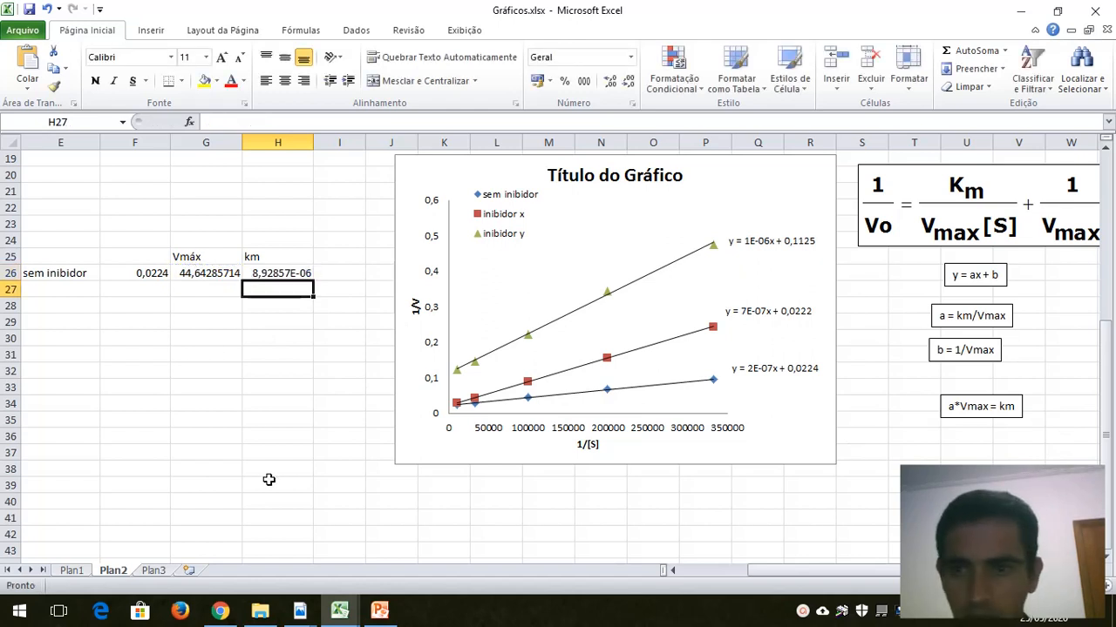
click(276, 275)
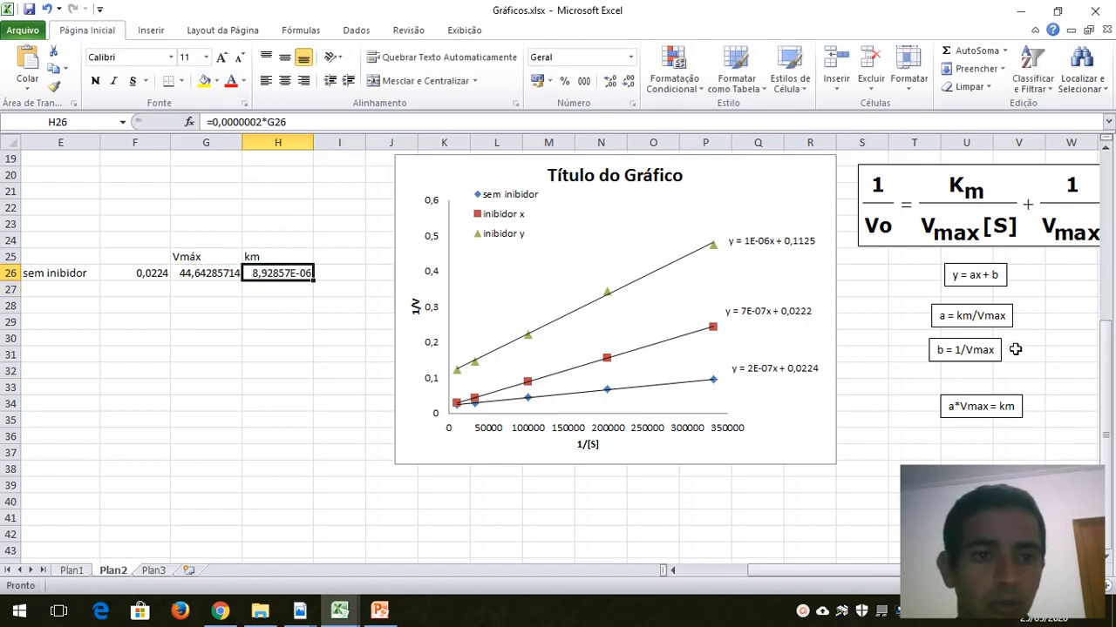
Label the next two rows com inibidor x in E27 and com inibidor 7 in E28.
click(40, 291)
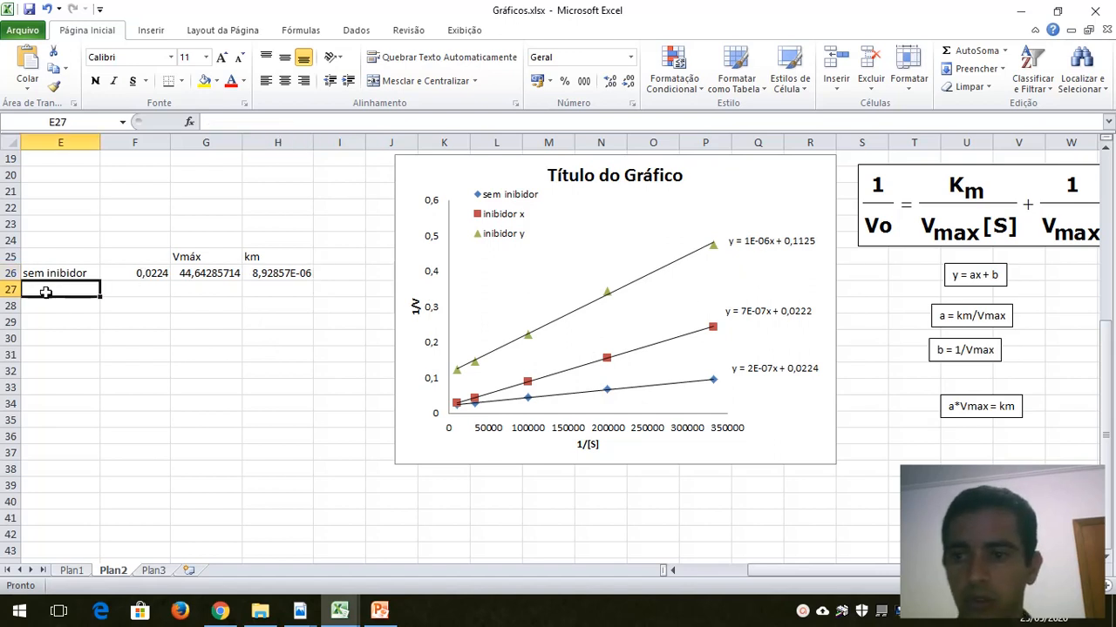
text(co)
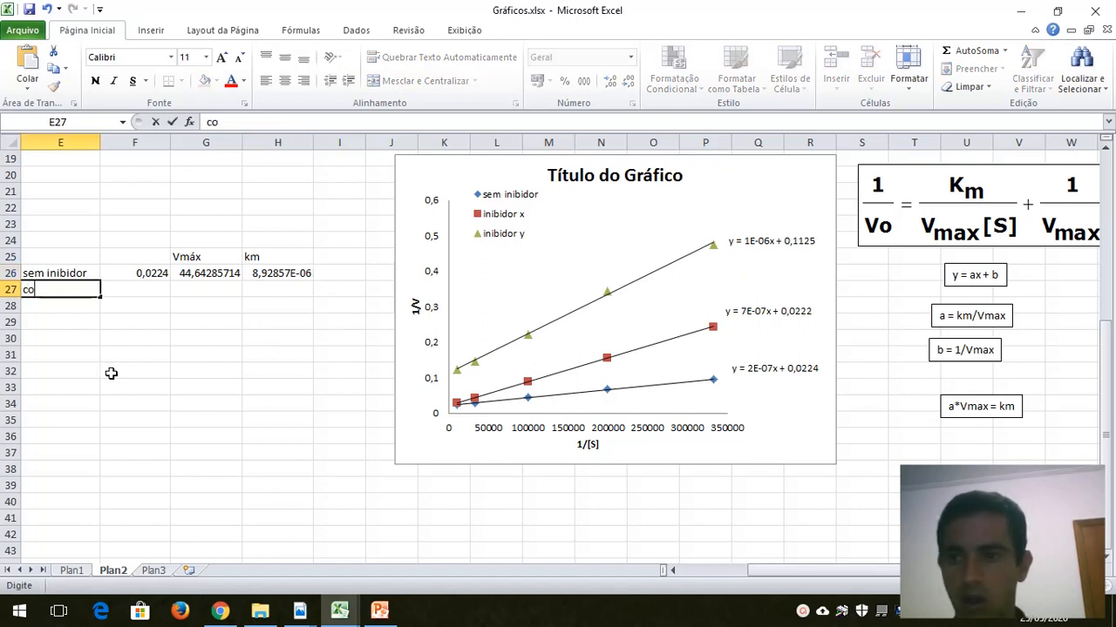
text(m inibidor x)
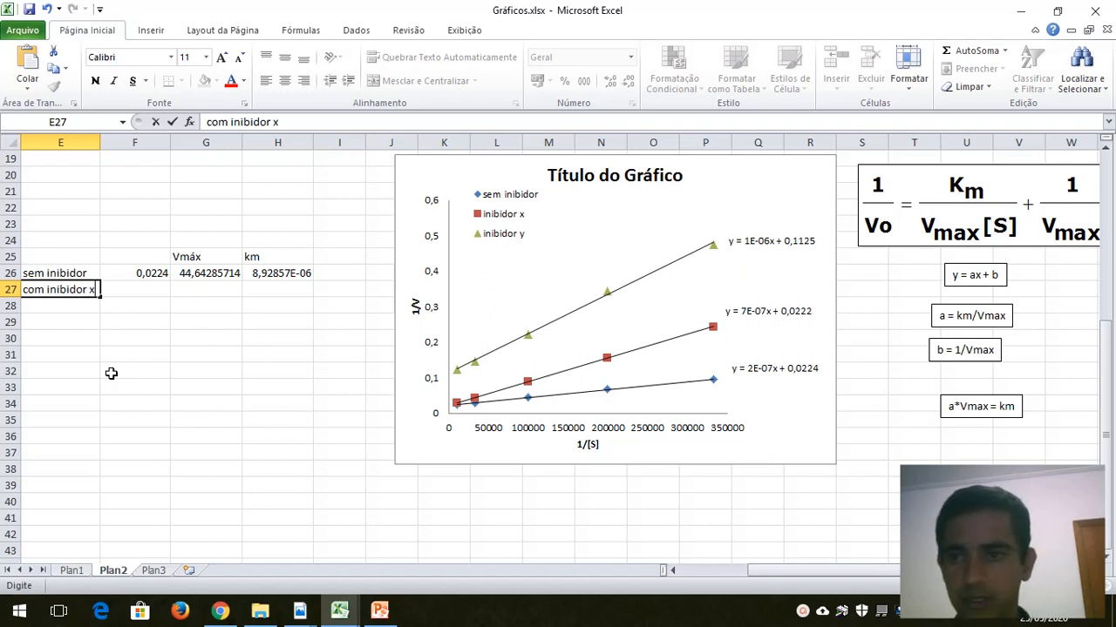
key(Return)
text(com inibidor 7)
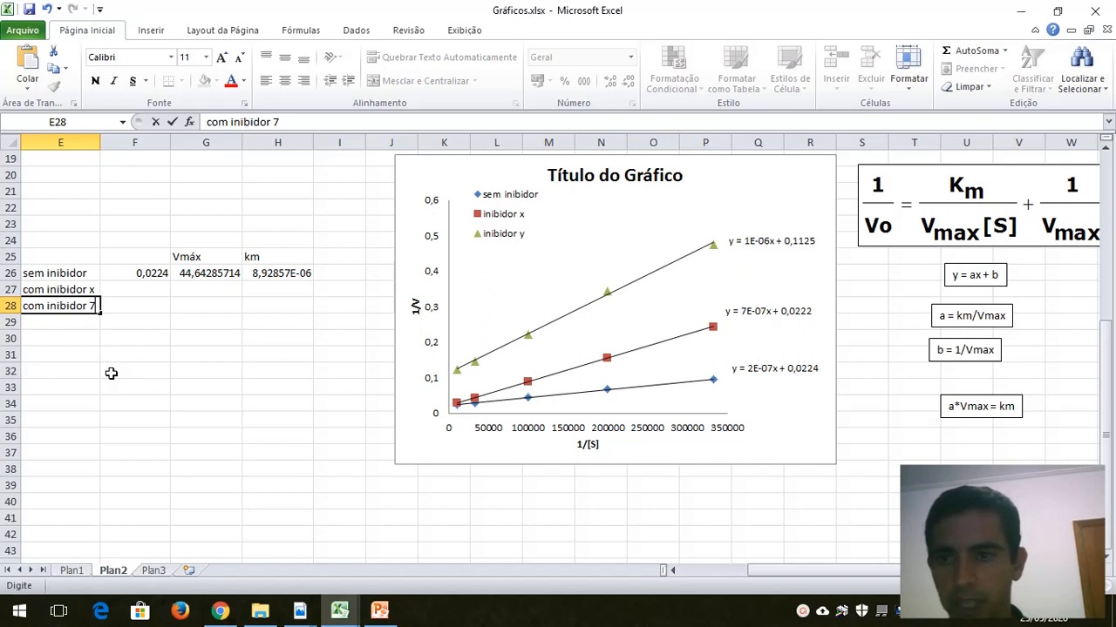
key(Return)
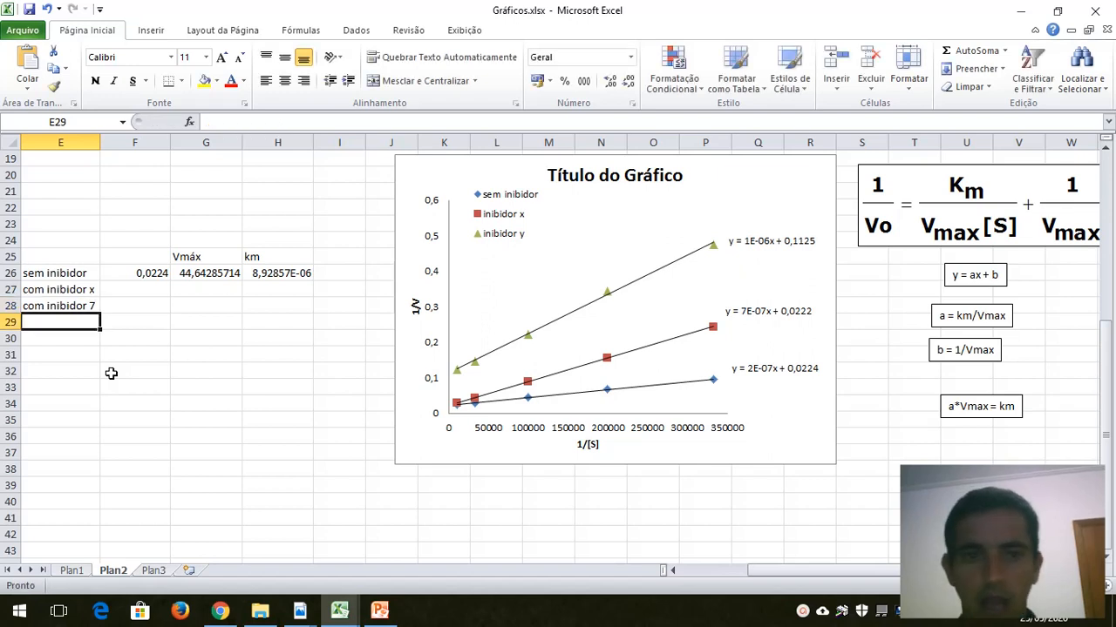
Add the heading b in F25 above the intercept value.
click(155, 275)
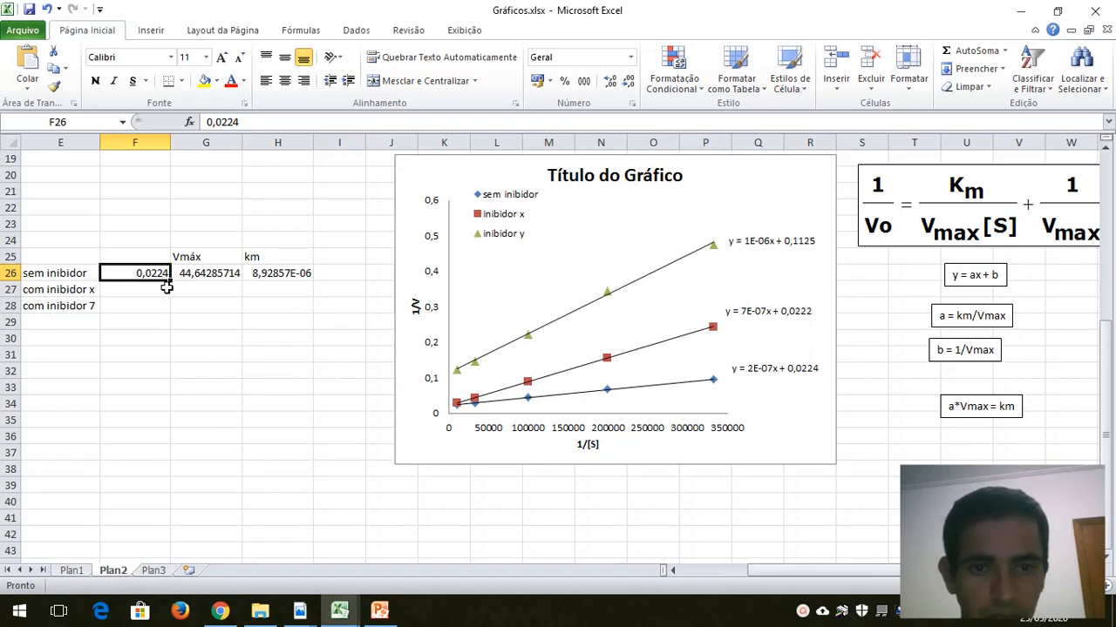
click(157, 288)
click(145, 245)
click(145, 255)
text(b)
click(168, 339)
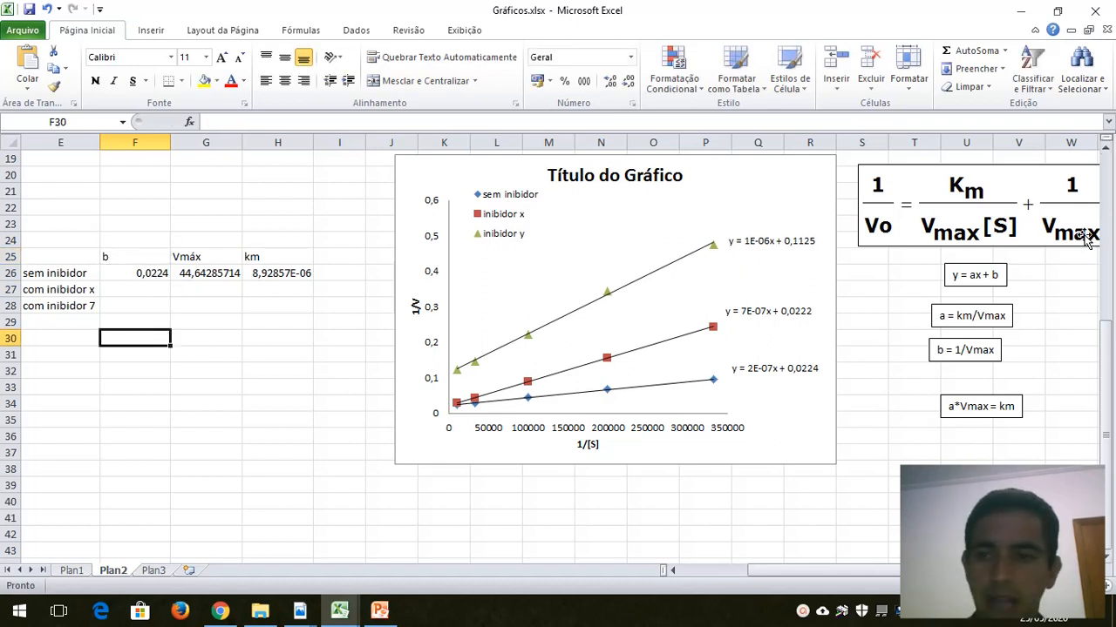
Enter the trendline intercepts in column b: 0,0222 for inhibitor x in F27 and 0,1125 for inhibitor y in F28.
click(142, 286)
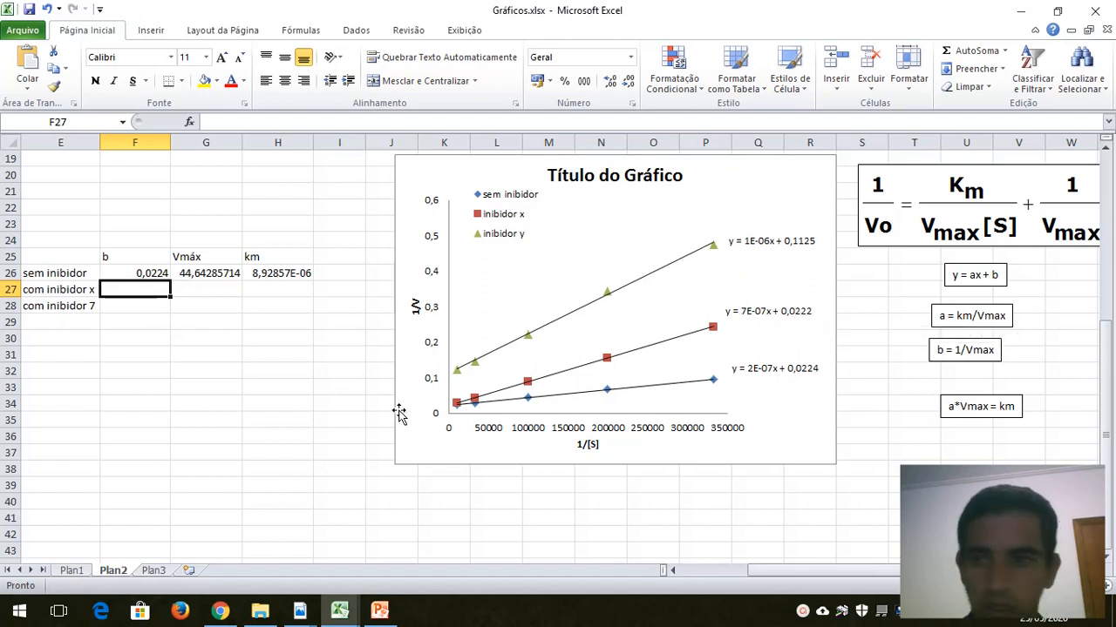
text(0,222)
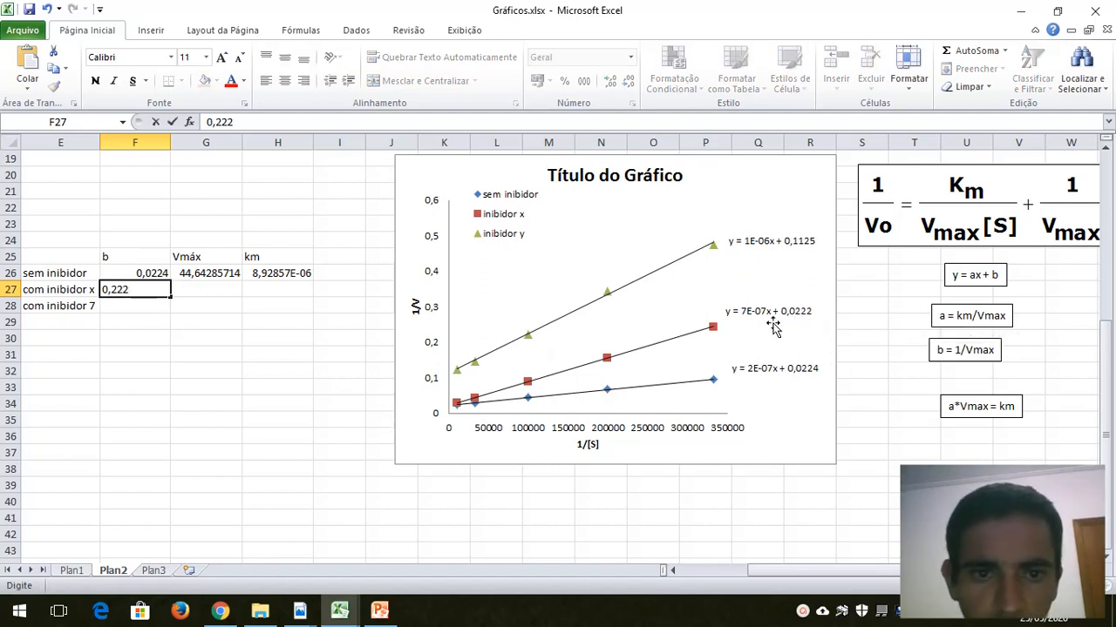
click(110, 290)
text(0)
key(Return)
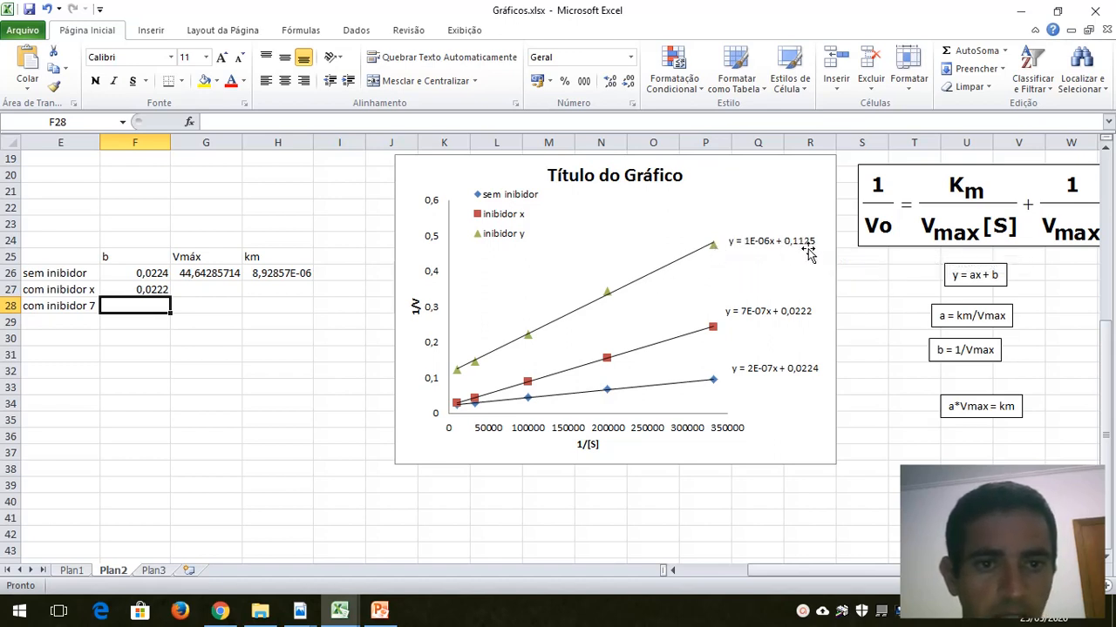
text(0,)
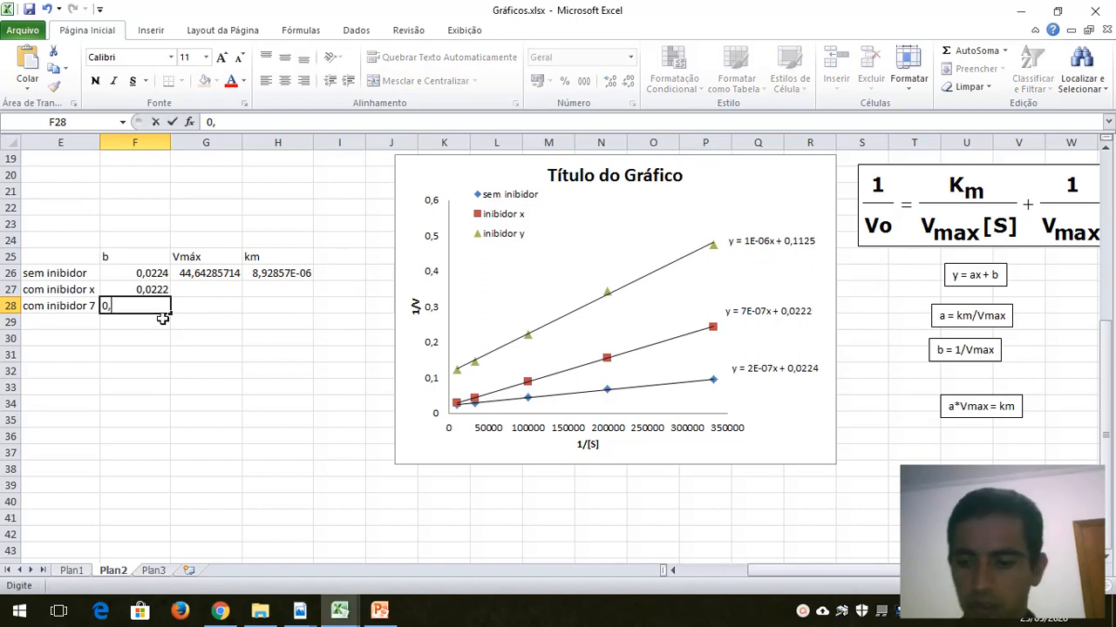
text(1125)
key(Return)
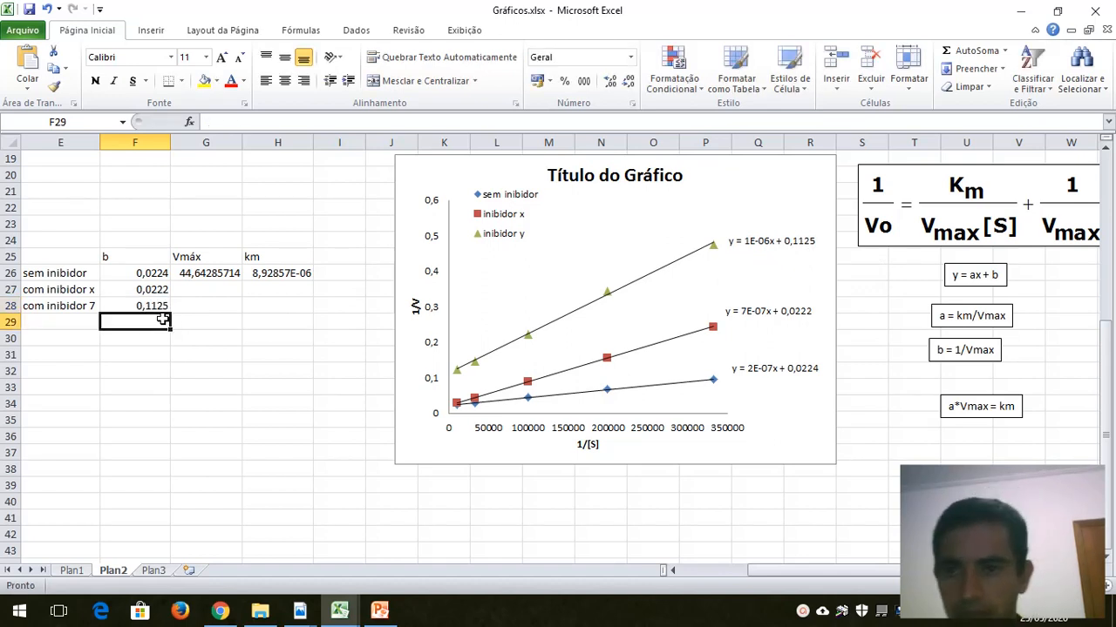
Calculate Vmáx for the com inibidor x row in G27 with the formula =1/F27.
click(214, 286)
click(226, 275)
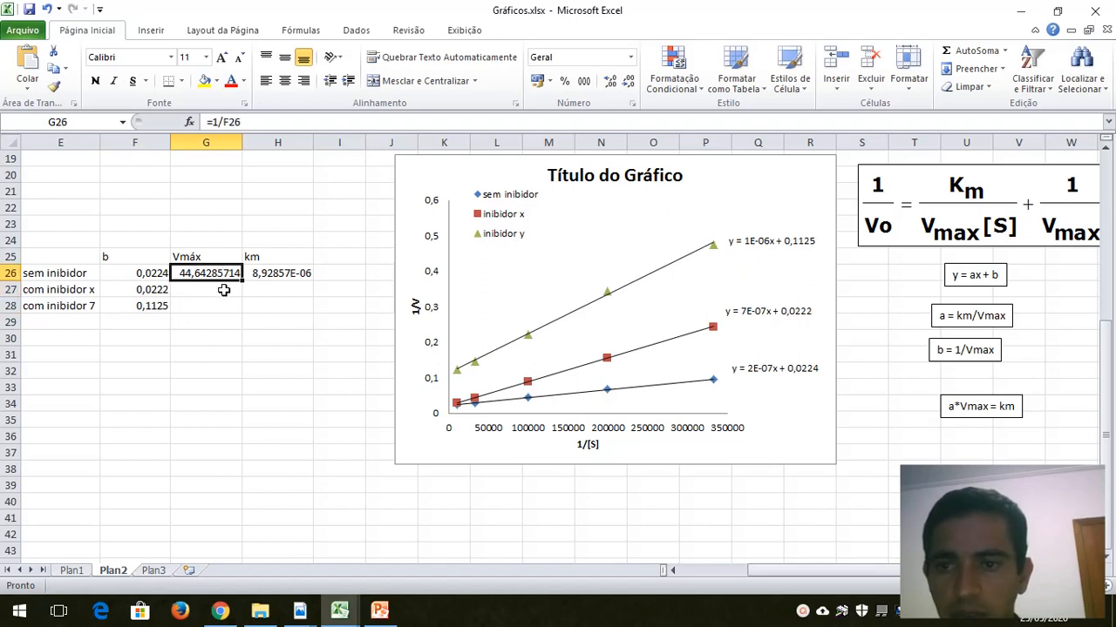
click(223, 289)
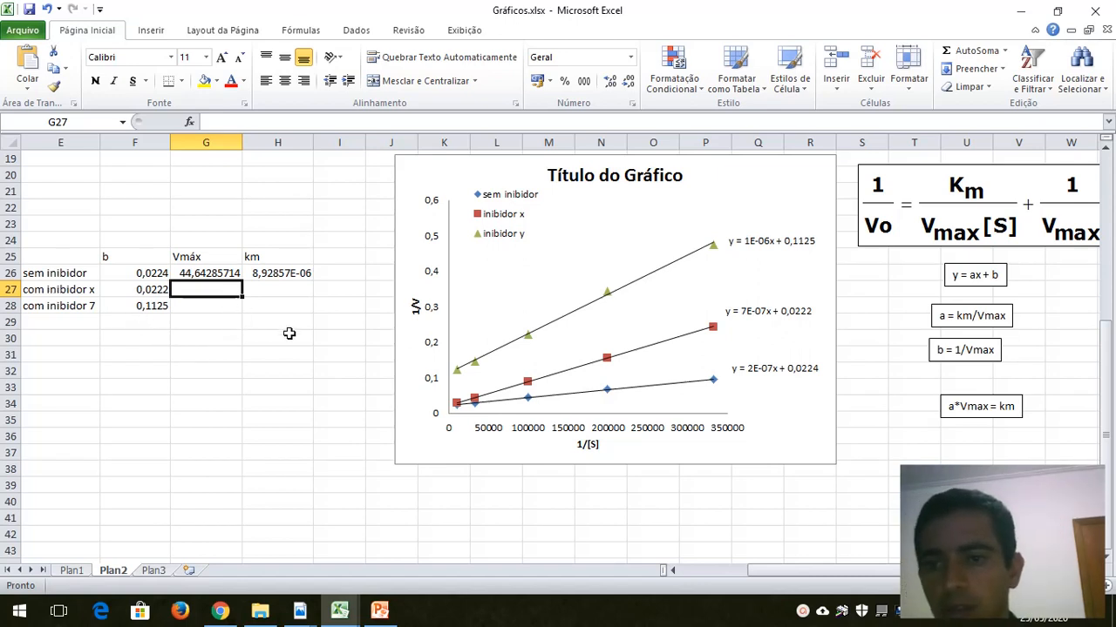
text(=)
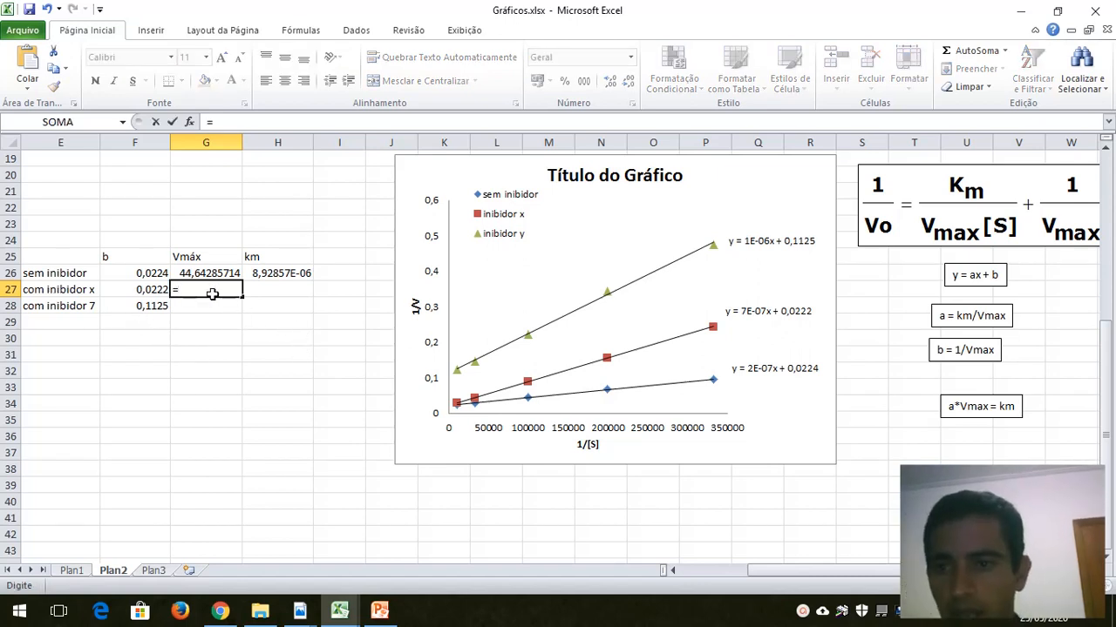
text(1)
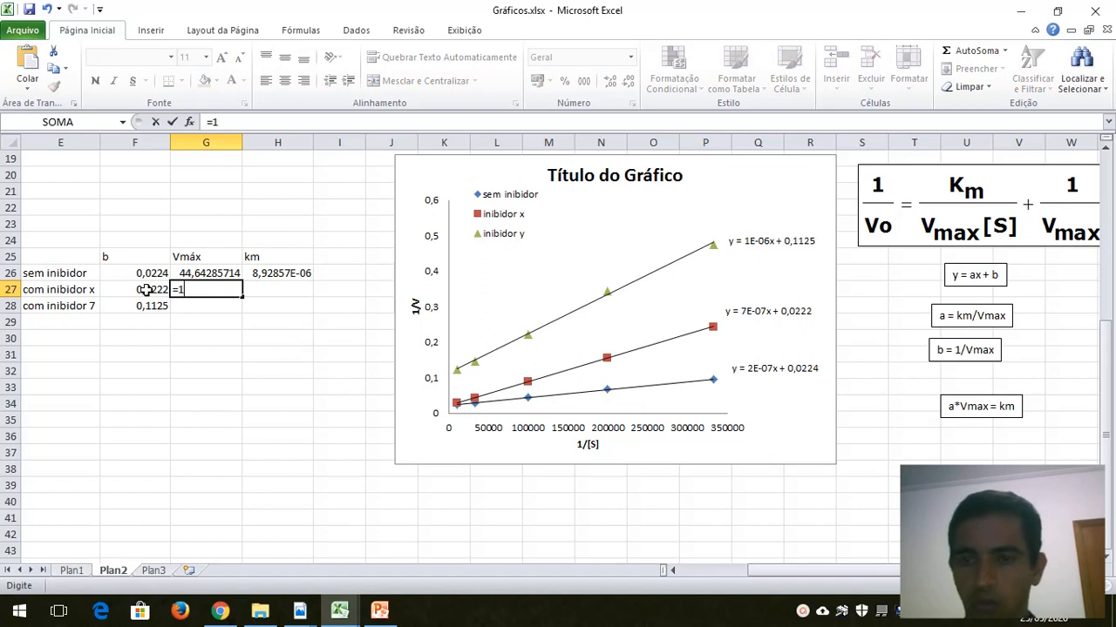
text(/)
click(131, 293)
key(Return)
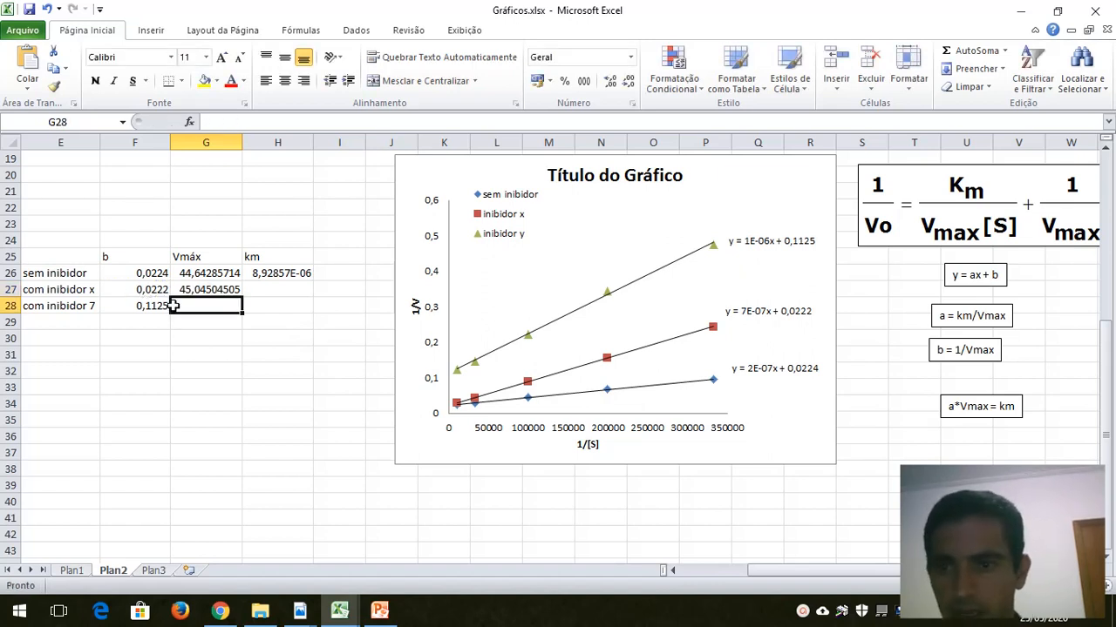
Fill the Vmáx formula from G27 down to G28 and check the formulas in G26 to G28.
click(216, 290)
drag(243, 297, 242, 313)
click(197, 372)
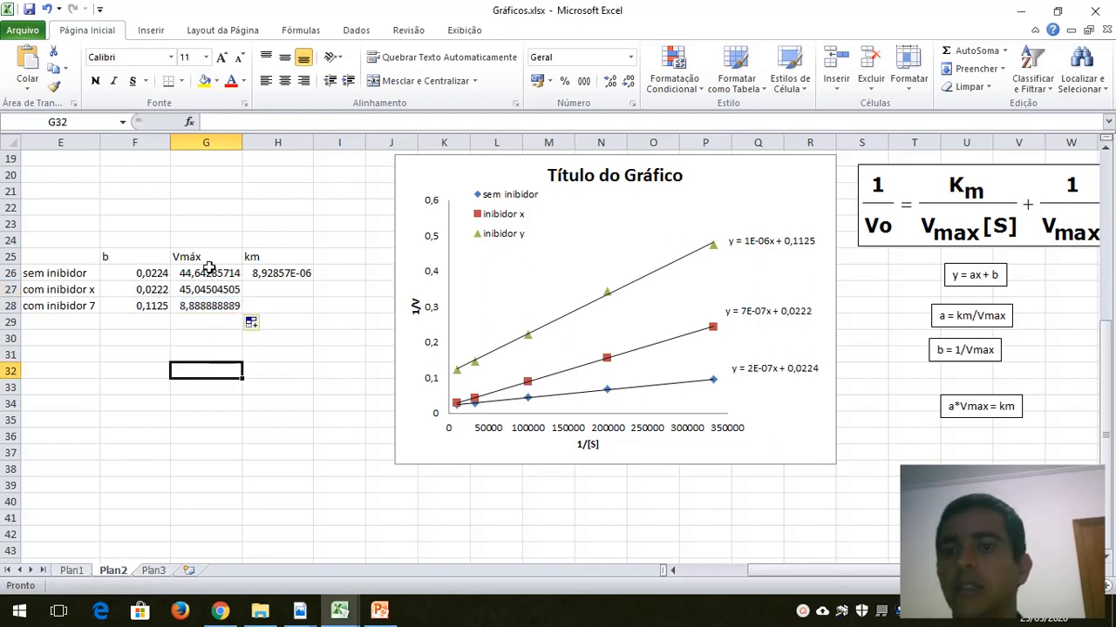
click(211, 274)
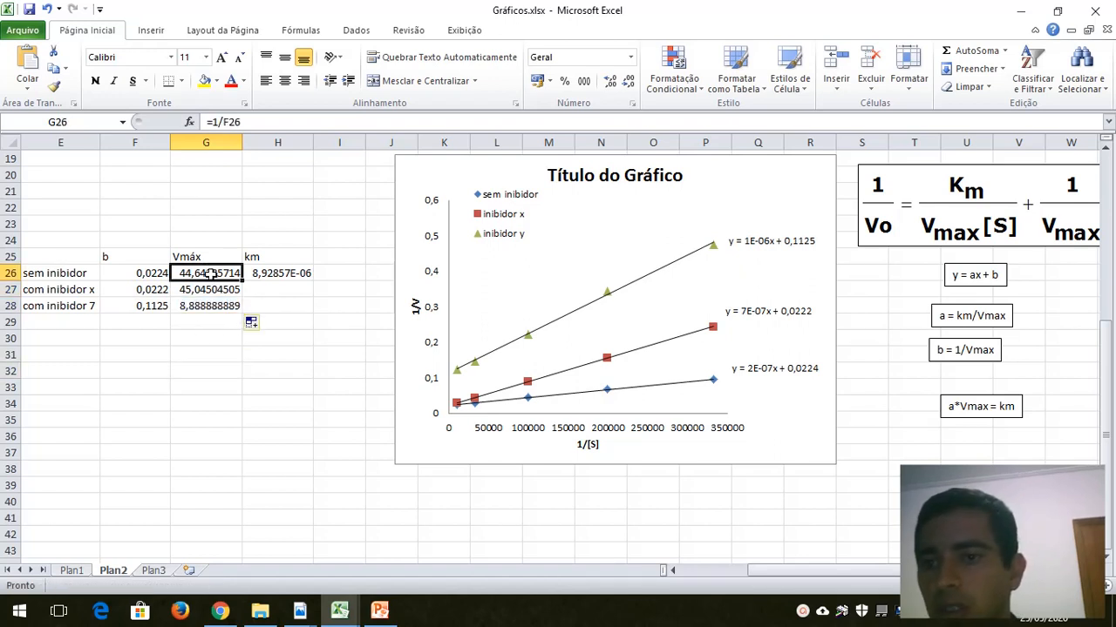
click(213, 290)
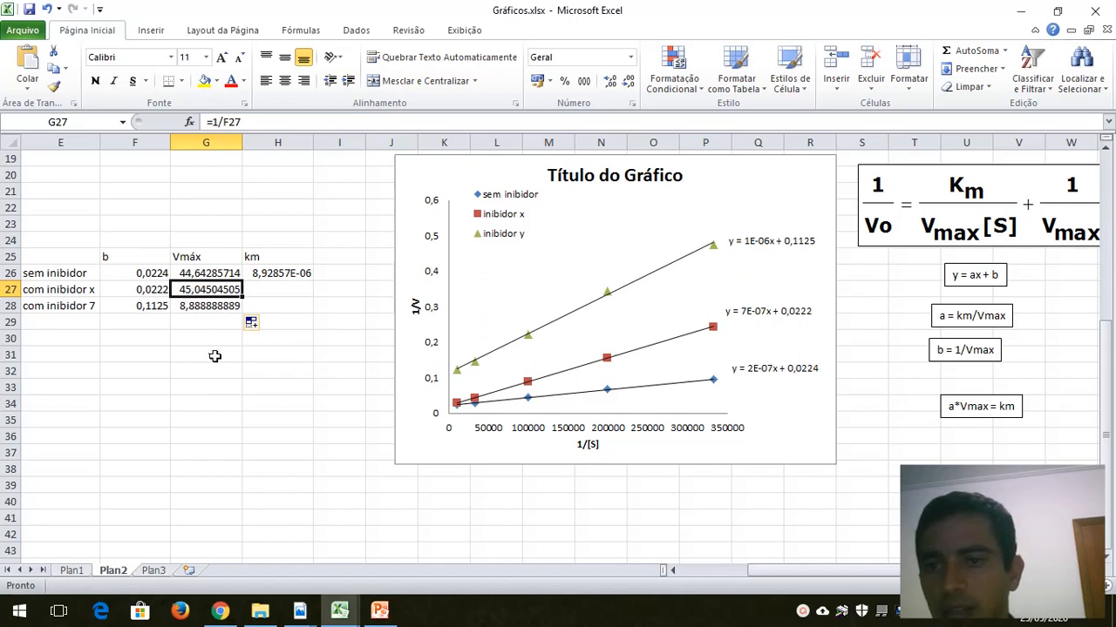
click(210, 309)
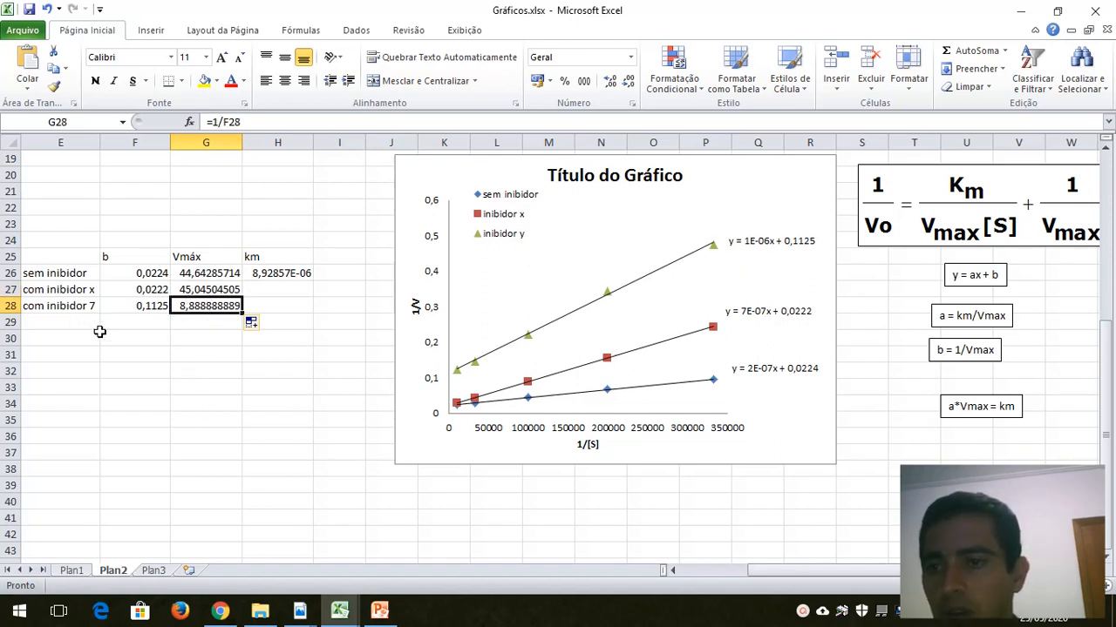
Correct the row label in E28 to com inibidor y.
click(87, 306)
click(295, 122)
key(BackSpace)
text(y)
click(255, 352)
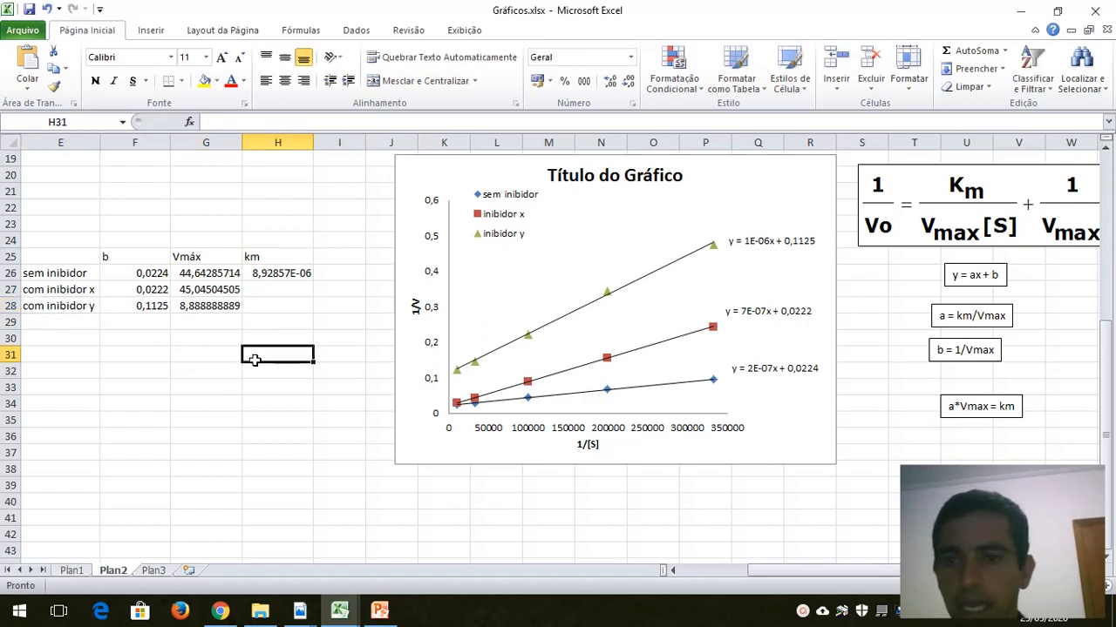
click(298, 271)
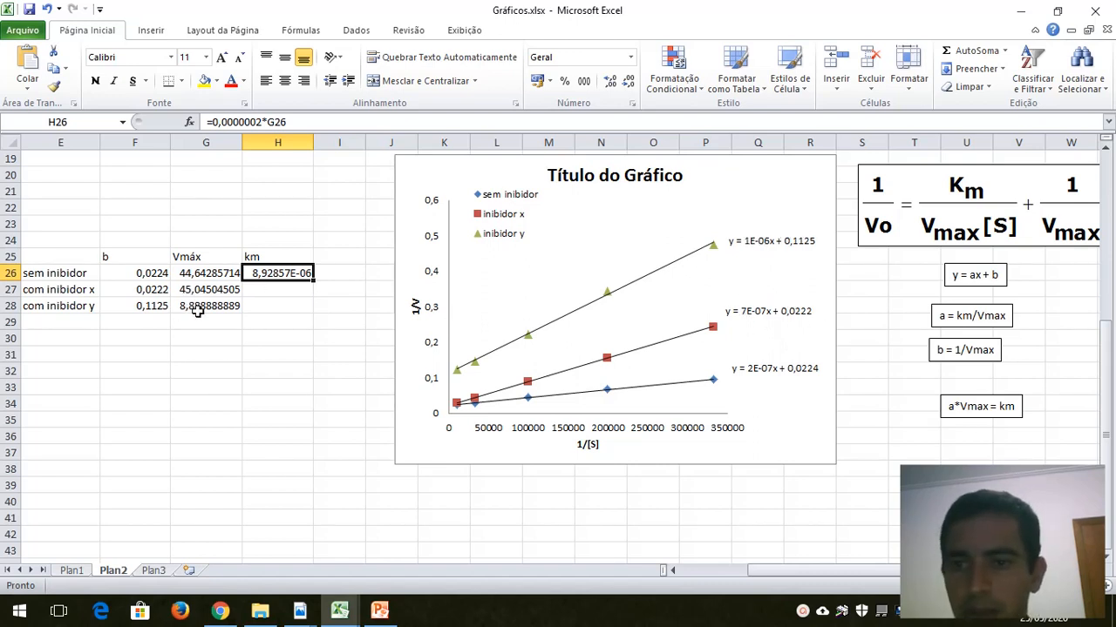
click(282, 294)
click(283, 309)
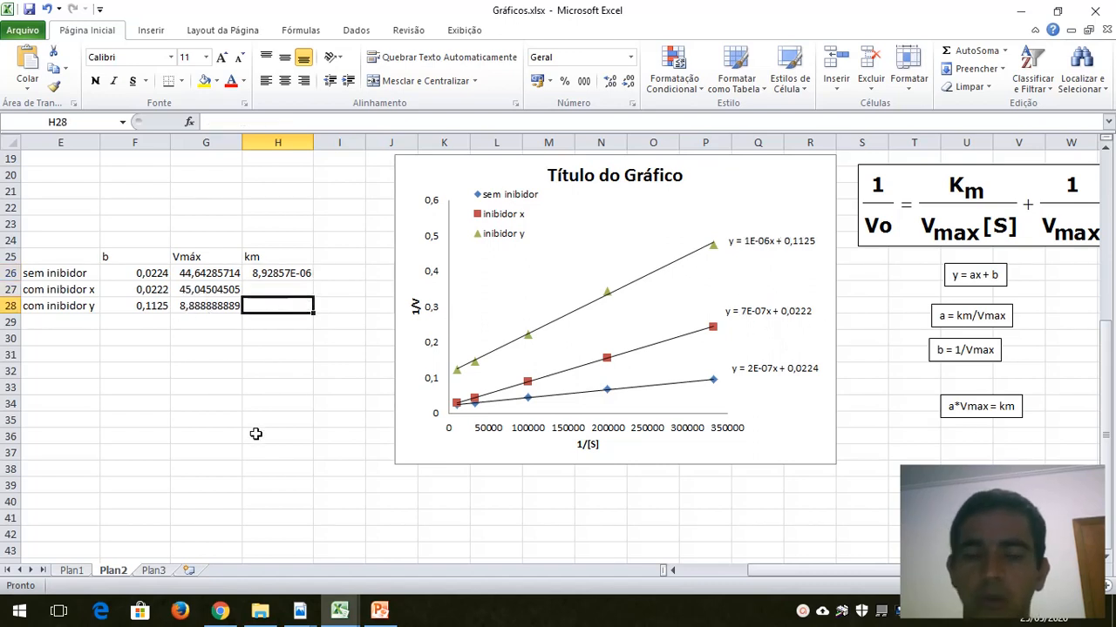
click(261, 451)
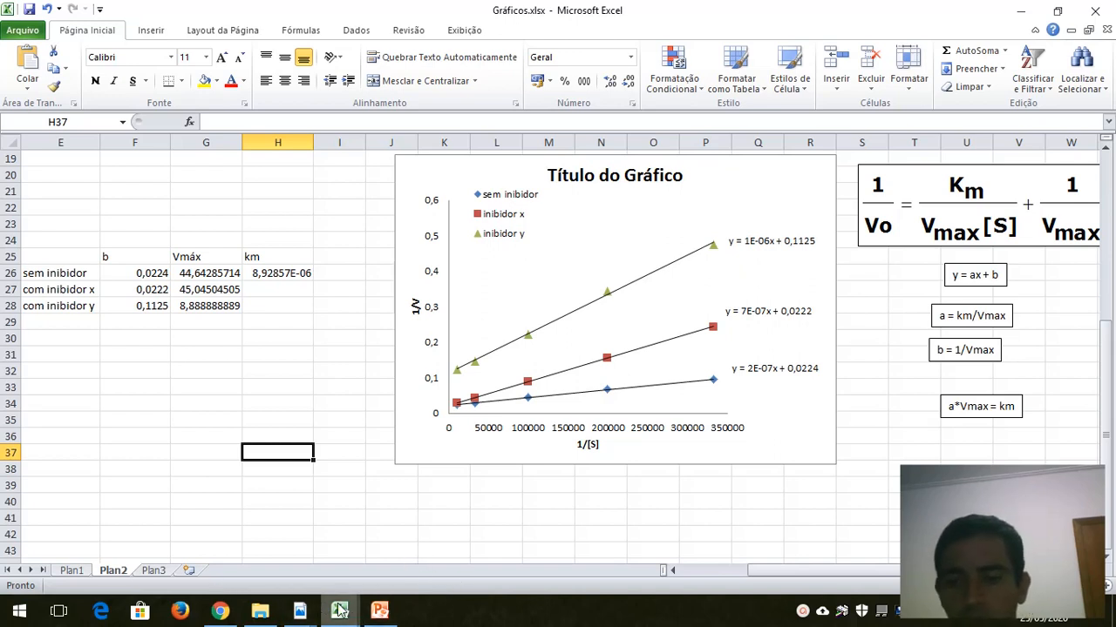
click(803, 611)
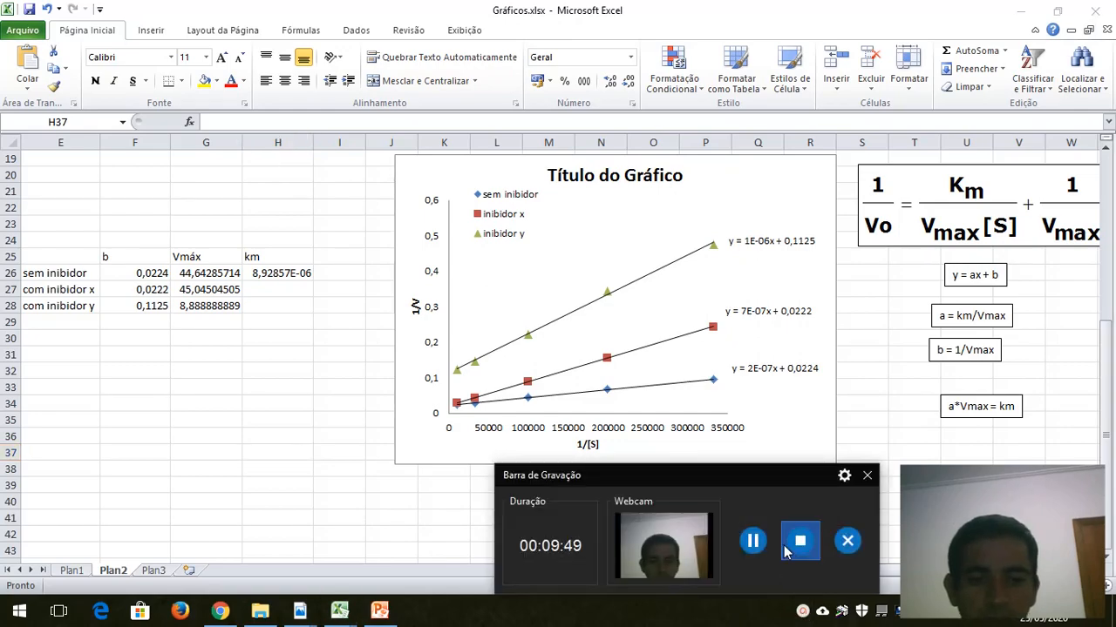